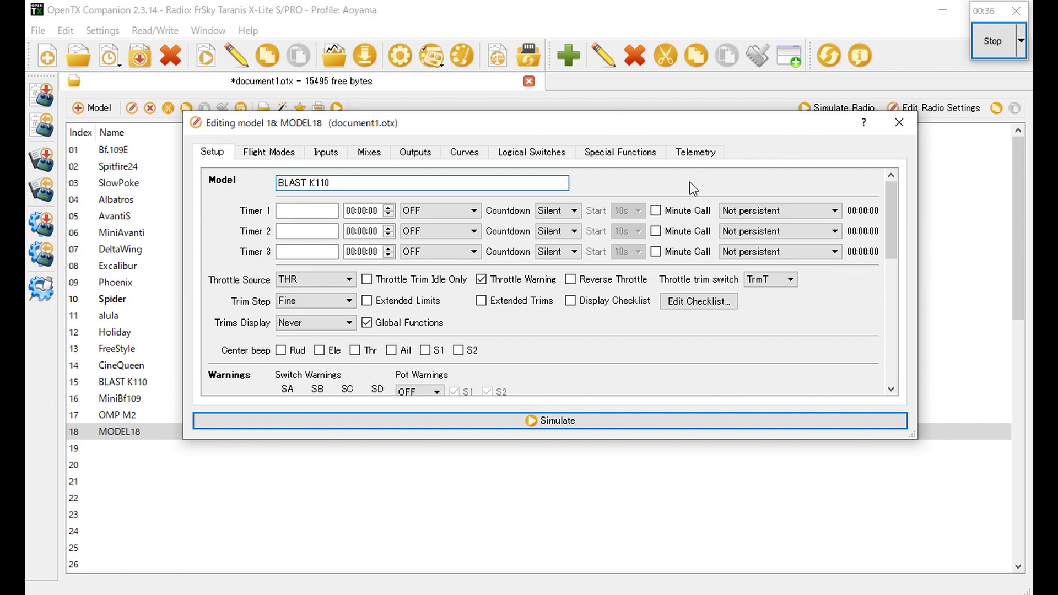
Enlarge and reposition the MODEL18 editing window so more of the model's setup settings fit in view
drag(550, 439, 554, 573)
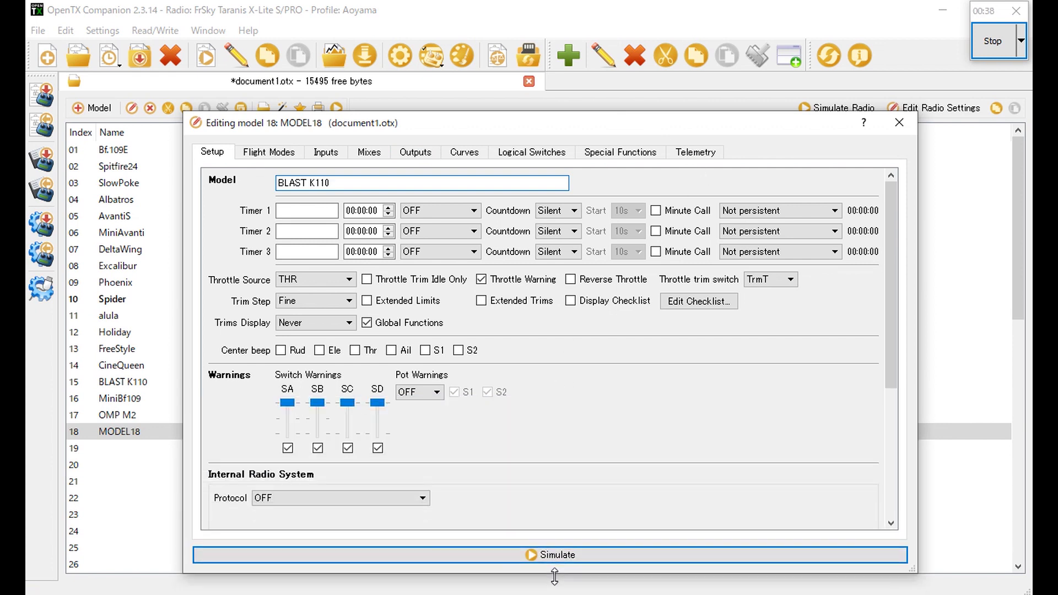
drag(573, 112, 573, 5)
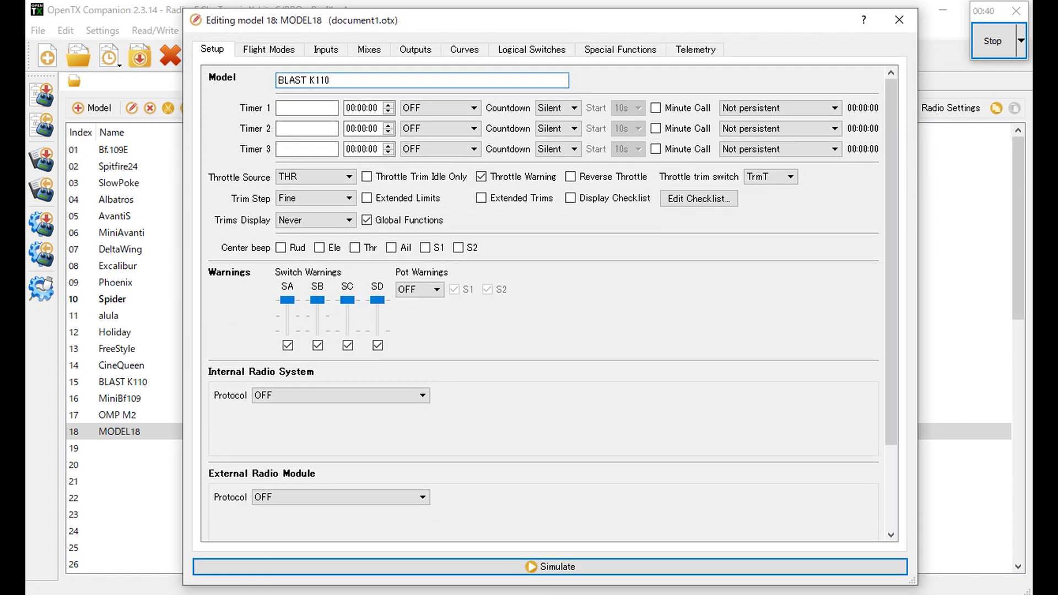
scroll(552, 375, down, 3)
scroll(552, 375, up, 3)
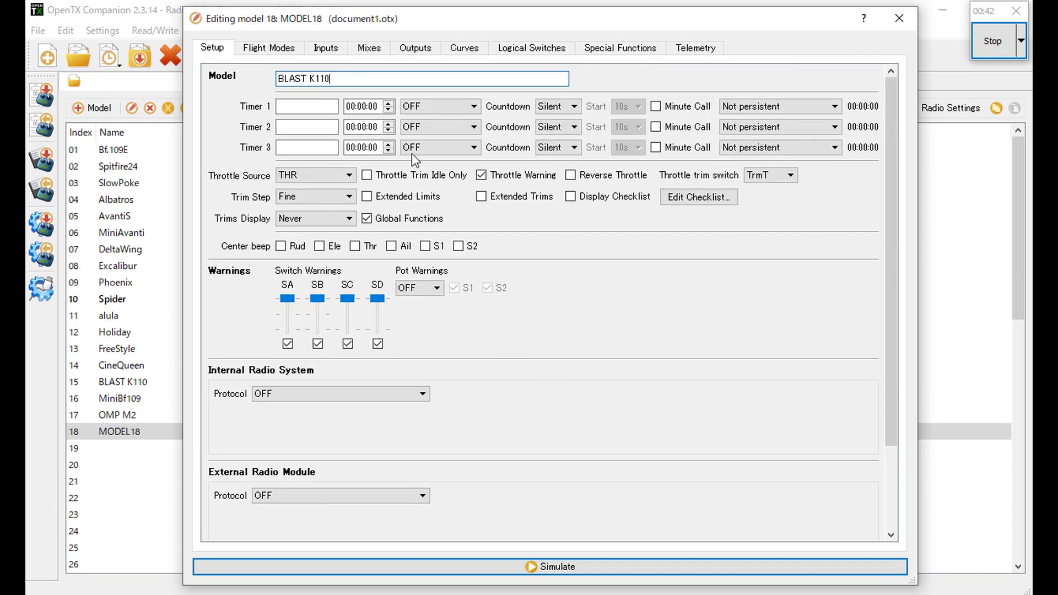
Open the model's curve settings and name Curve 1 HLD
click(622, 54)
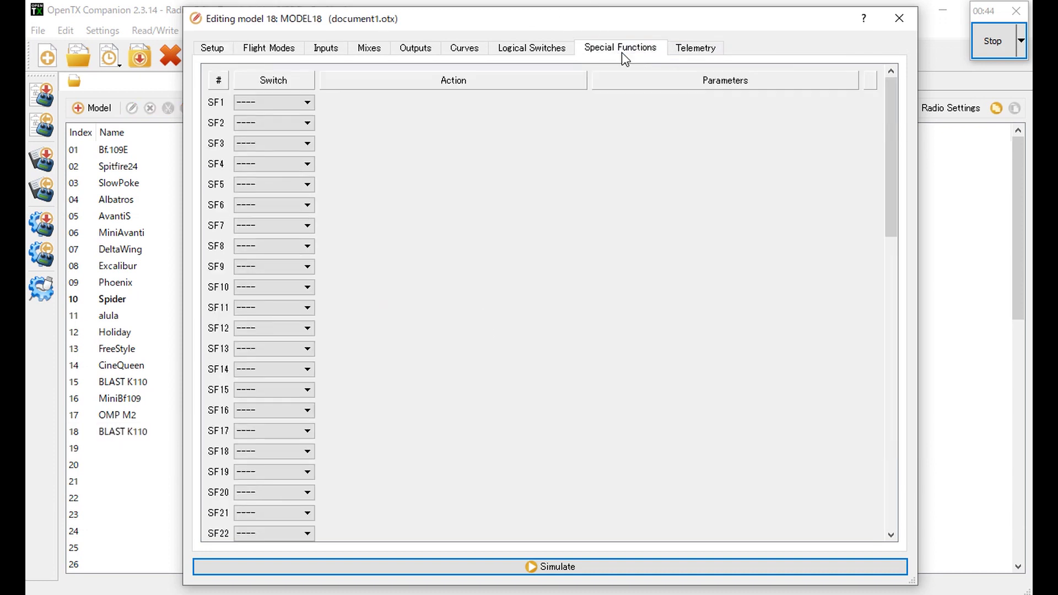
click(535, 51)
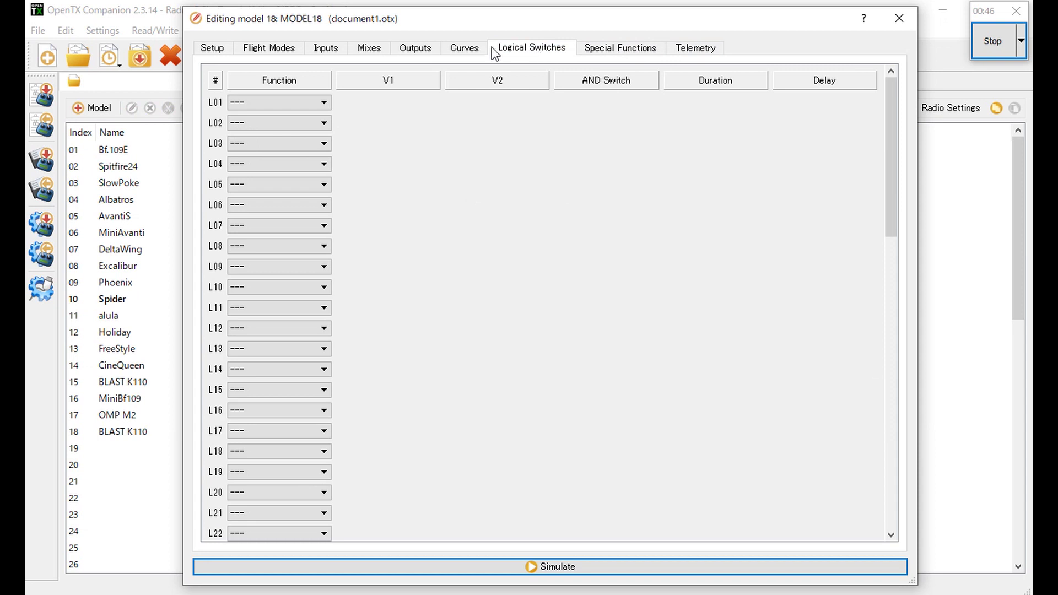
click(462, 51)
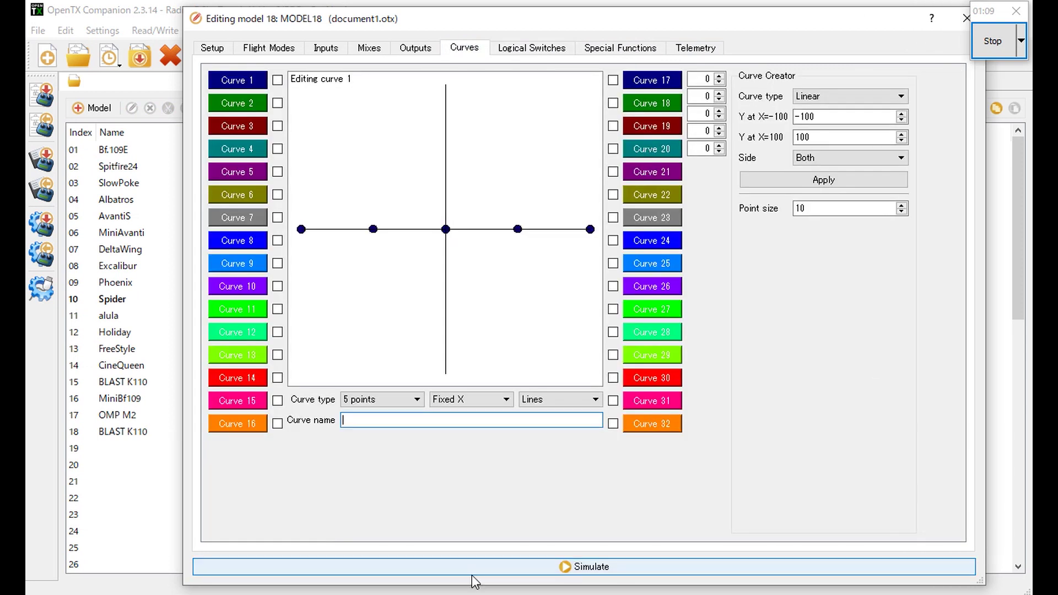
text(HLD)
key(BackSpace)
text(D)
click(247, 87)
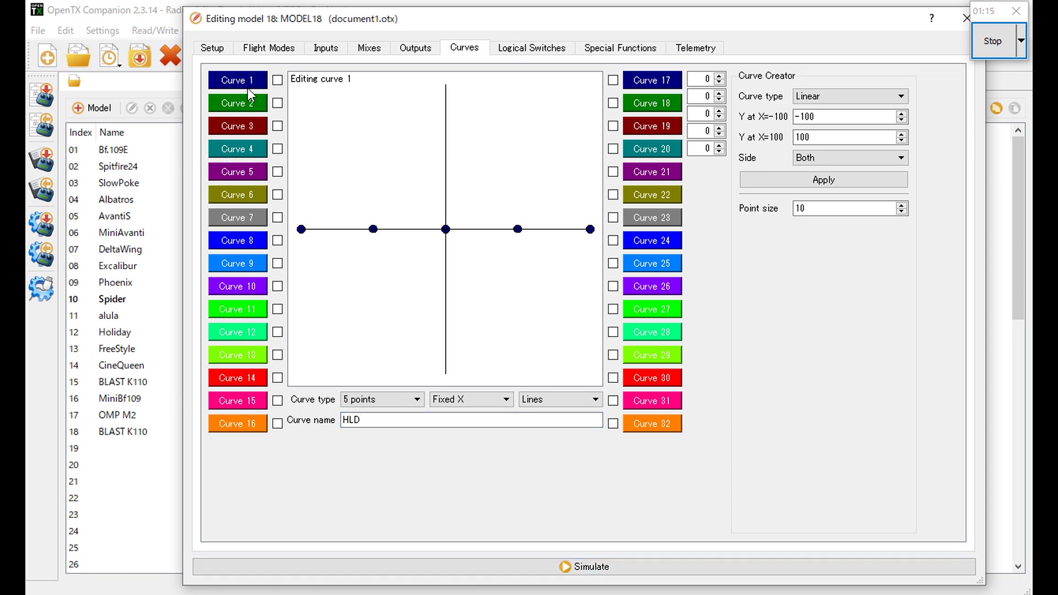
Change Curve 1 to 2 points and set both points to -100
click(413, 399)
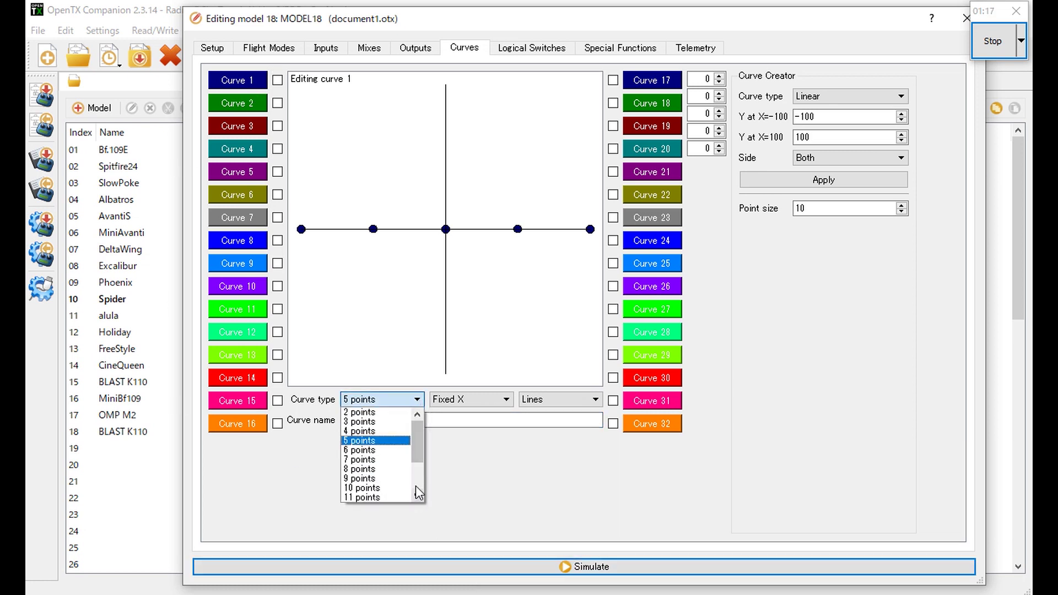
click(416, 398)
click(415, 399)
scroll(413, 418, up, 3)
click(413, 413)
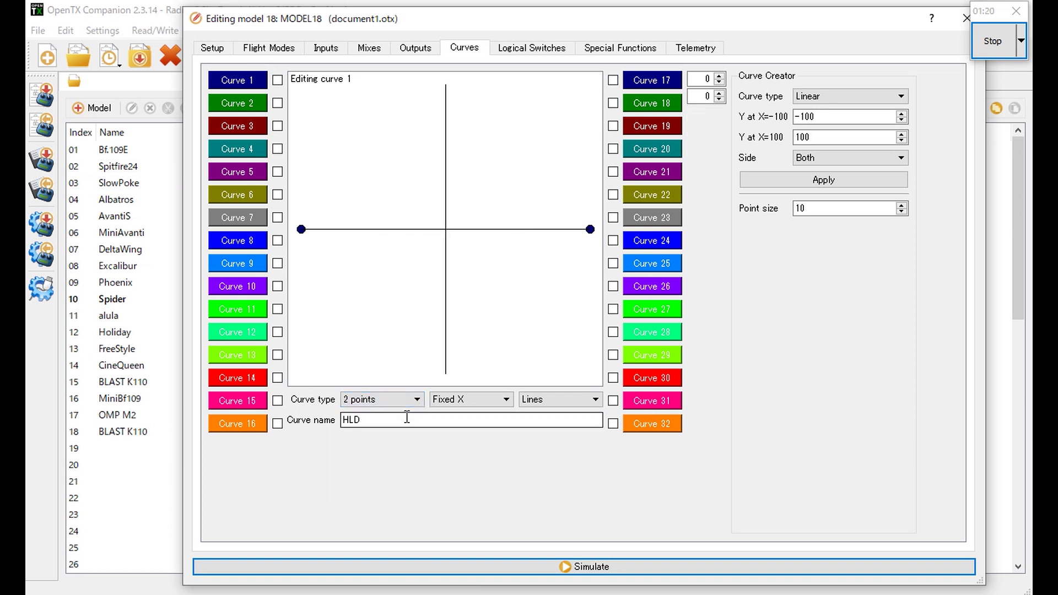
drag(301, 228, 260, 438)
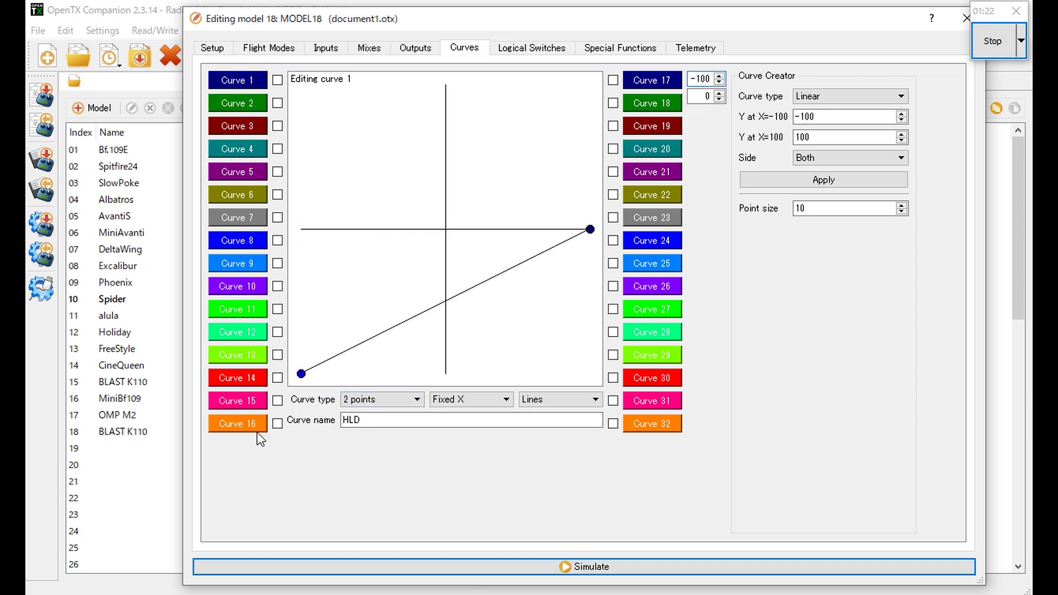
drag(590, 229, 629, 439)
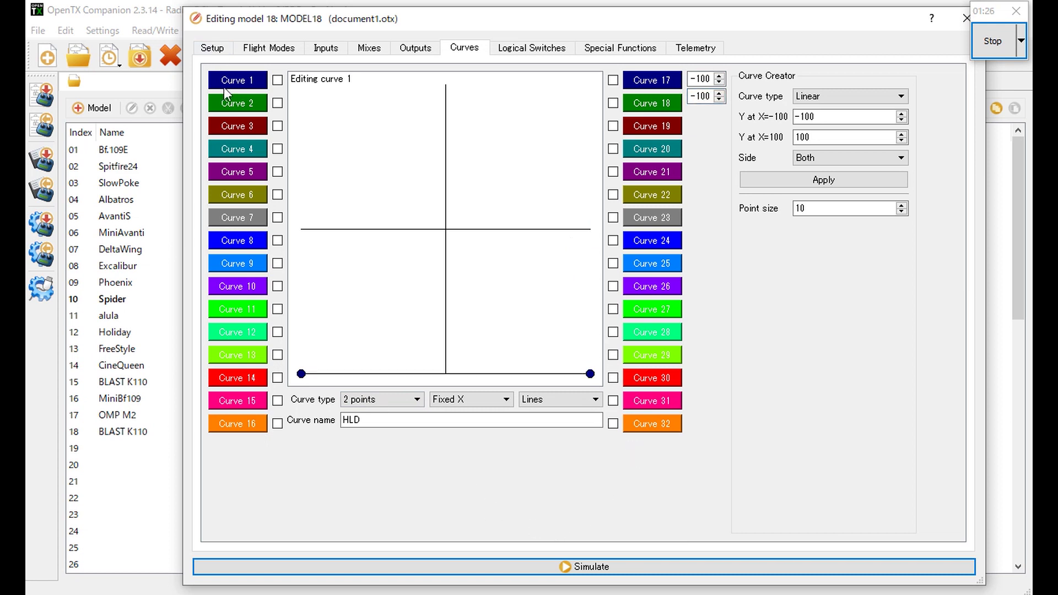
Set the five points of Curve 2 to -100, -10, 30, 60 and 100
click(229, 104)
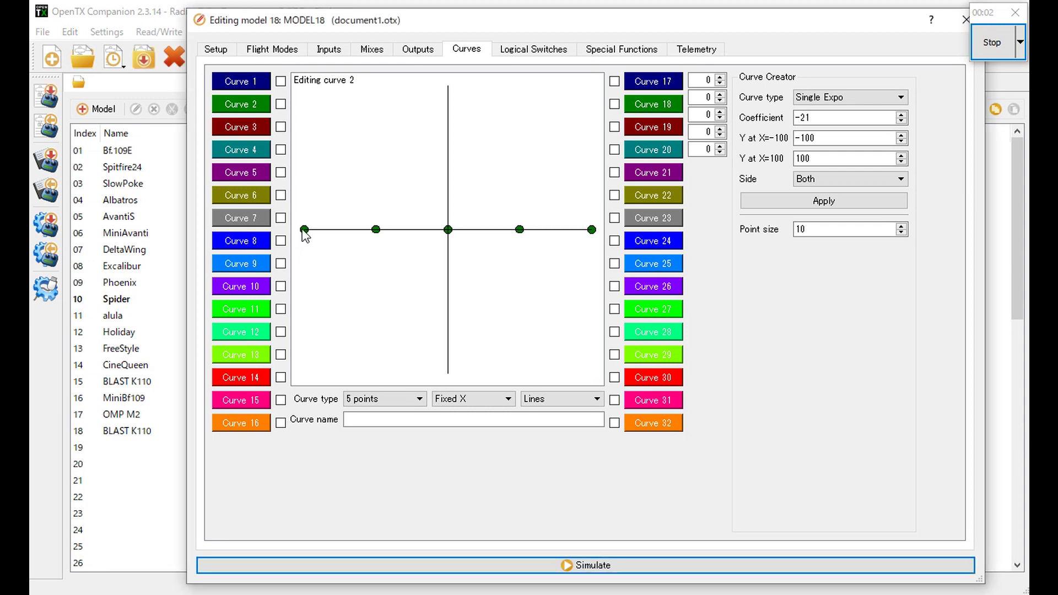
drag(304, 230, 311, 405)
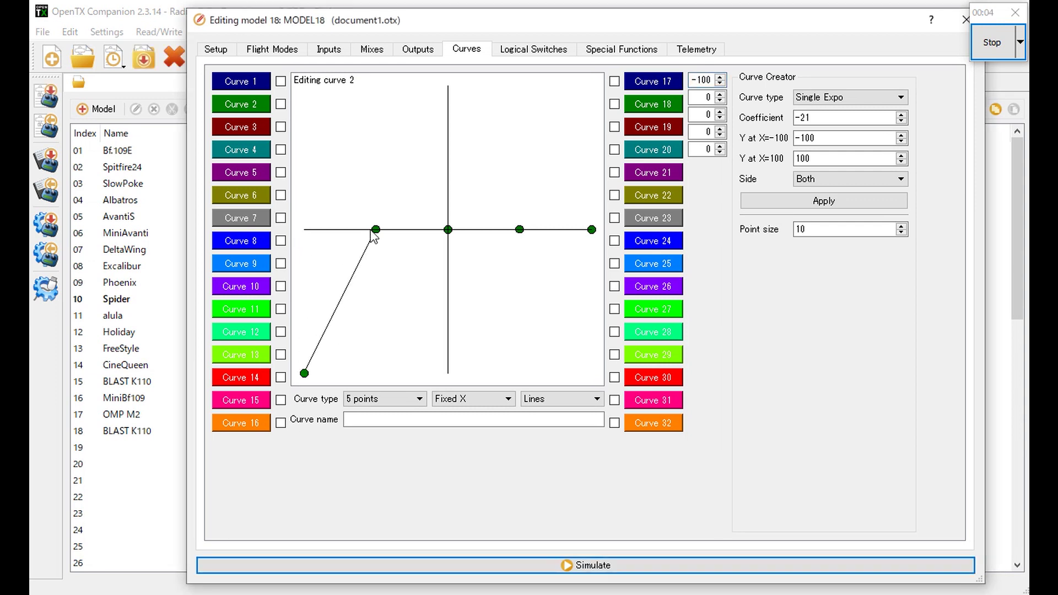
click(695, 98)
text(-10)
key(Tab)
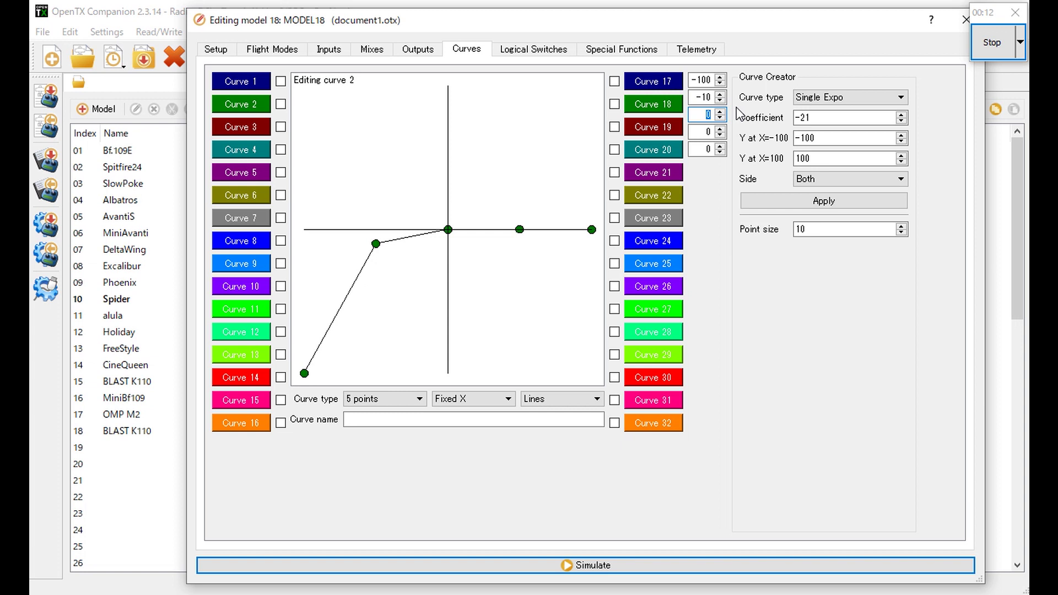
text(30)
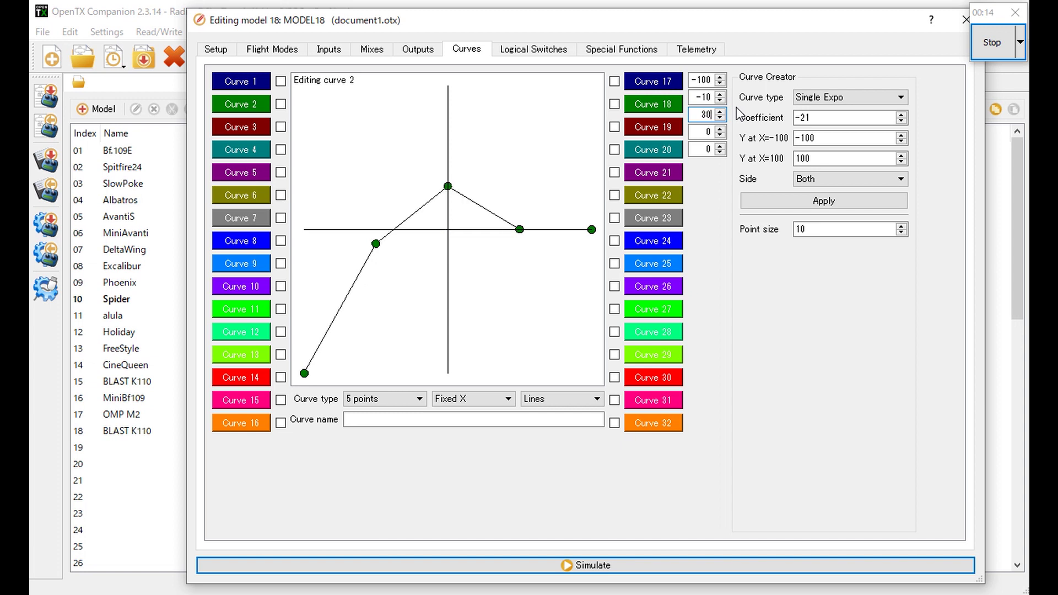
key(Tab)
text(60)
key(Tab)
text(100)
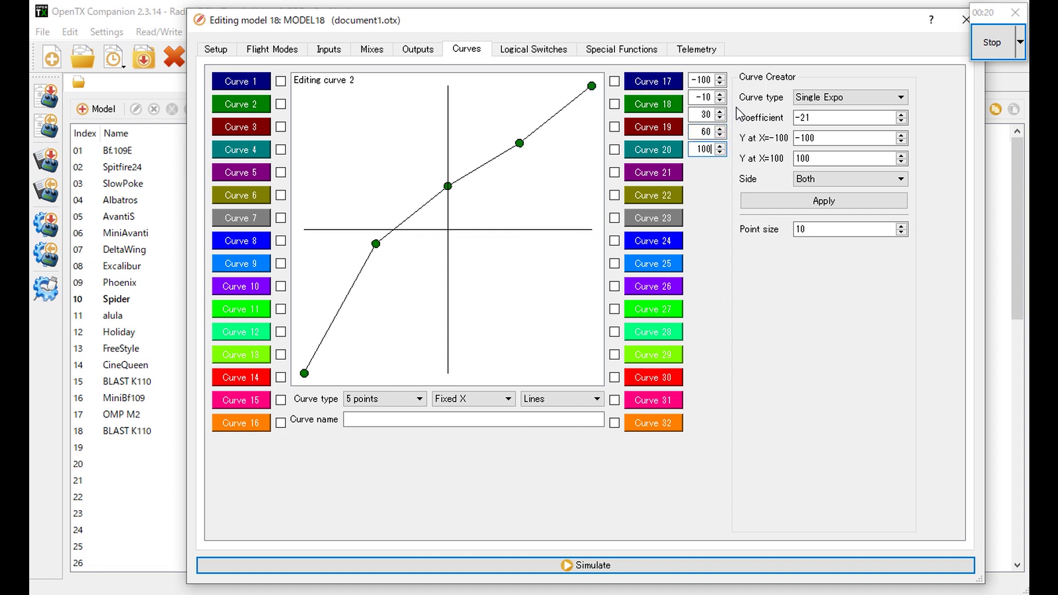
Adjust the fourth point of Curve 2 to 65
click(720, 128)
click(720, 128)
click(720, 129)
click(720, 128)
click(720, 128)
click(720, 128)
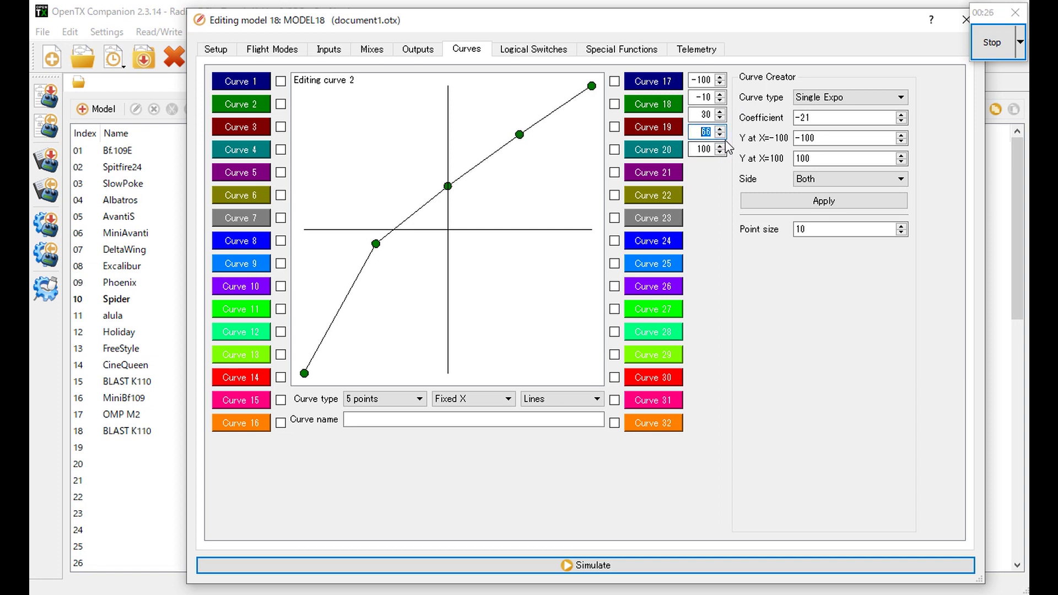
click(720, 135)
click(837, 344)
Set Curve 2 to Smooth and name it IDn
click(562, 399)
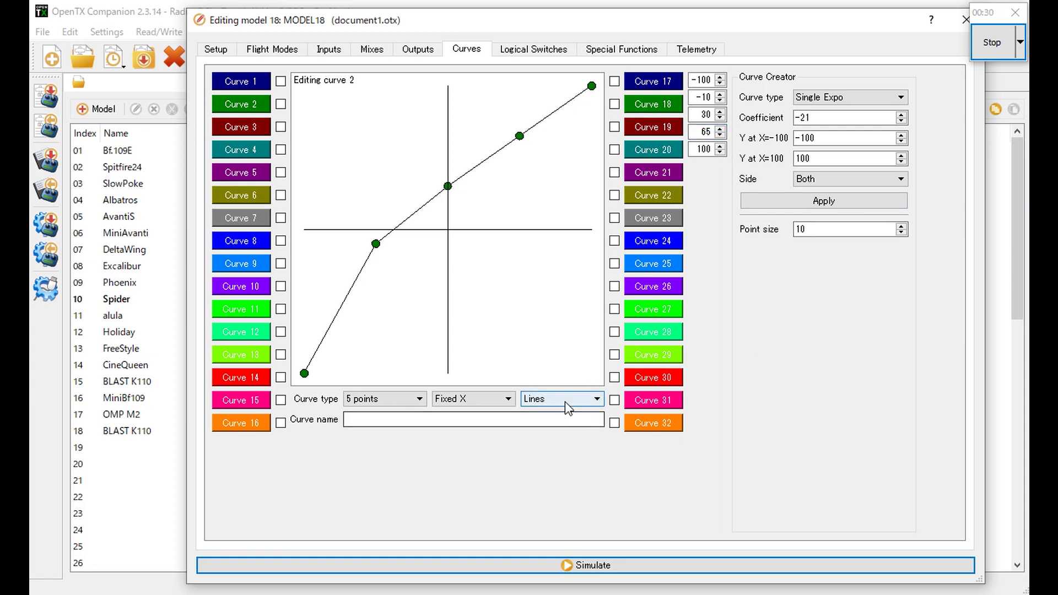
click(561, 421)
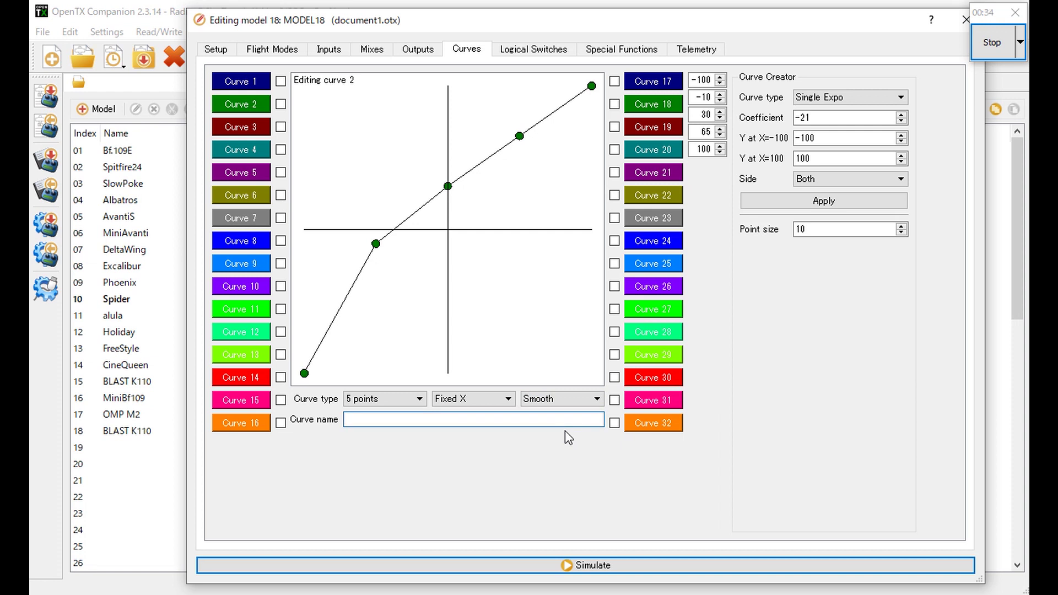
text(IDn)
Name Curve 3 IU1 and change its curve type to 3 points
click(263, 133)
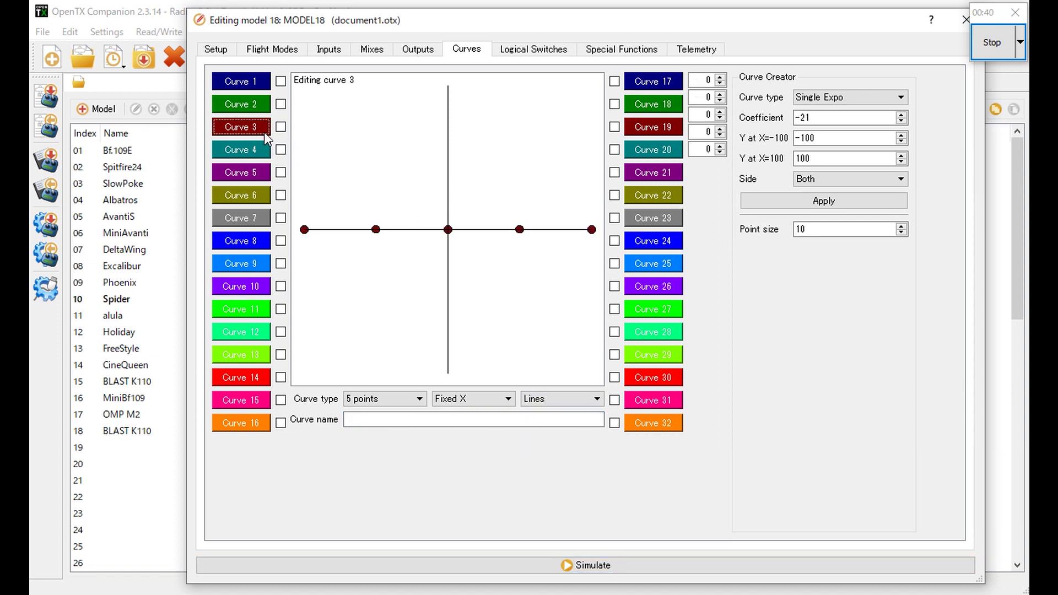
click(439, 418)
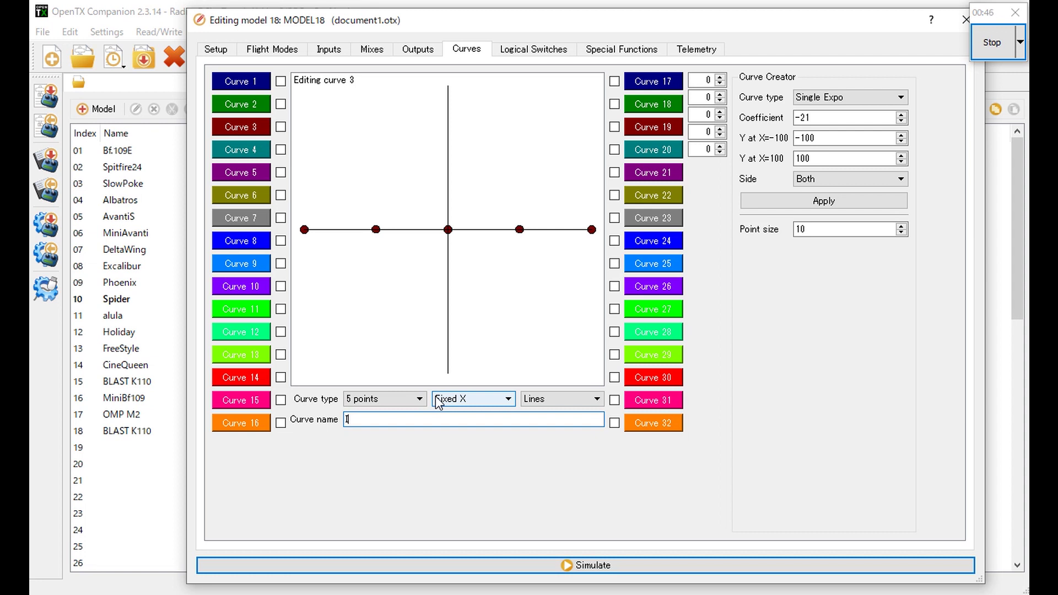
text(IU1)
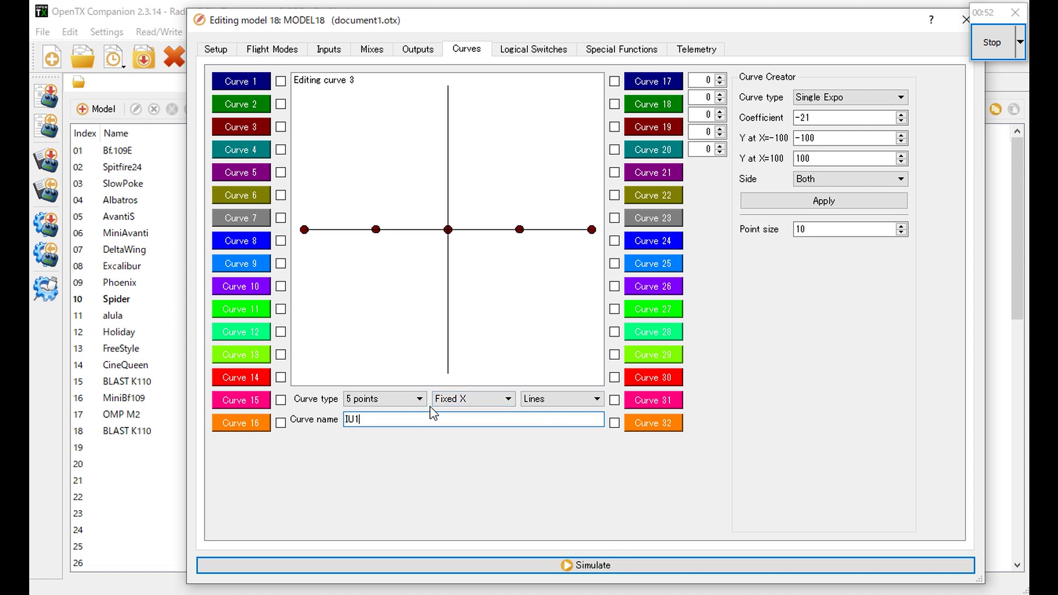
click(375, 394)
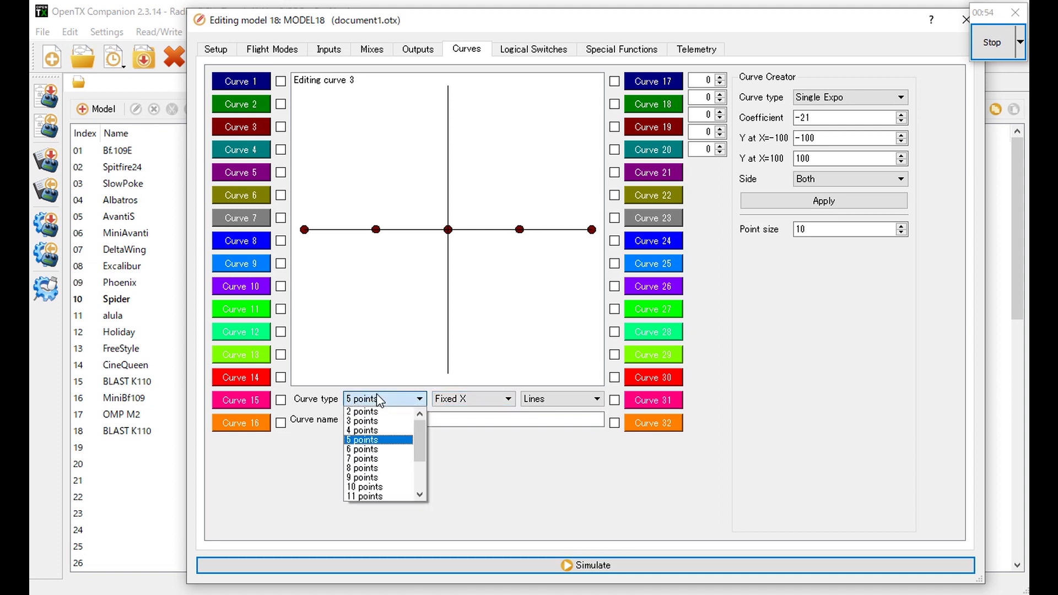
click(380, 422)
Set the three points of Curve 3 to 100, 80 and 100
drag(304, 230, 281, 28)
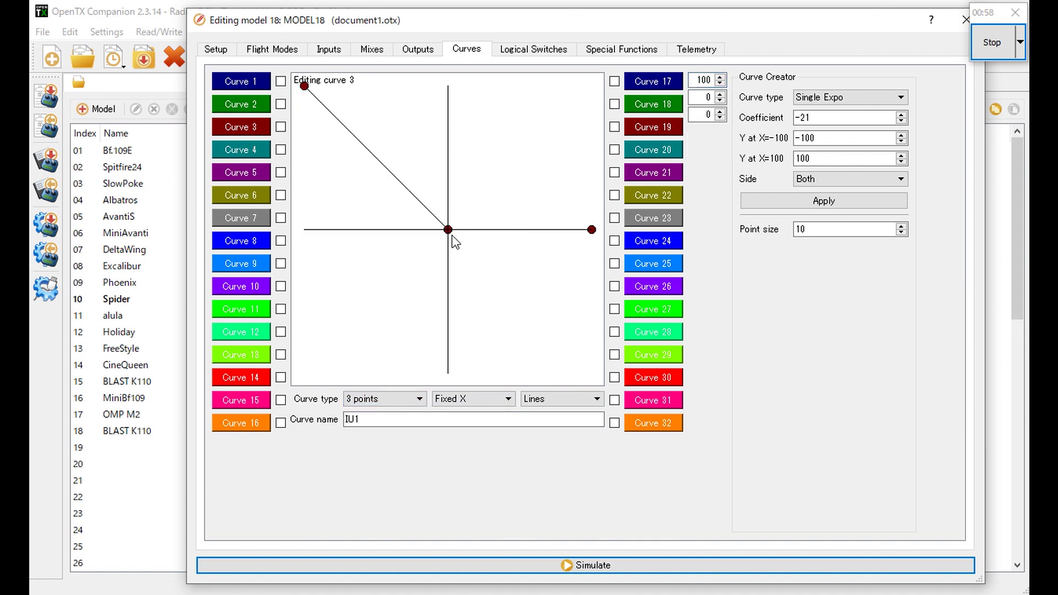
drag(452, 236, 448, 116)
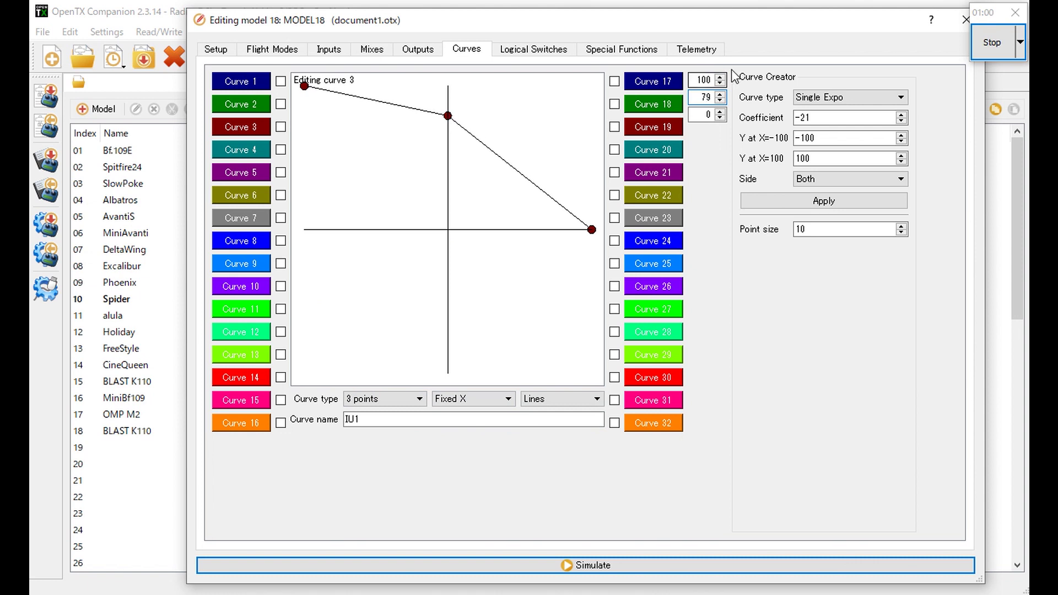
click(719, 93)
drag(596, 219, 620, 30)
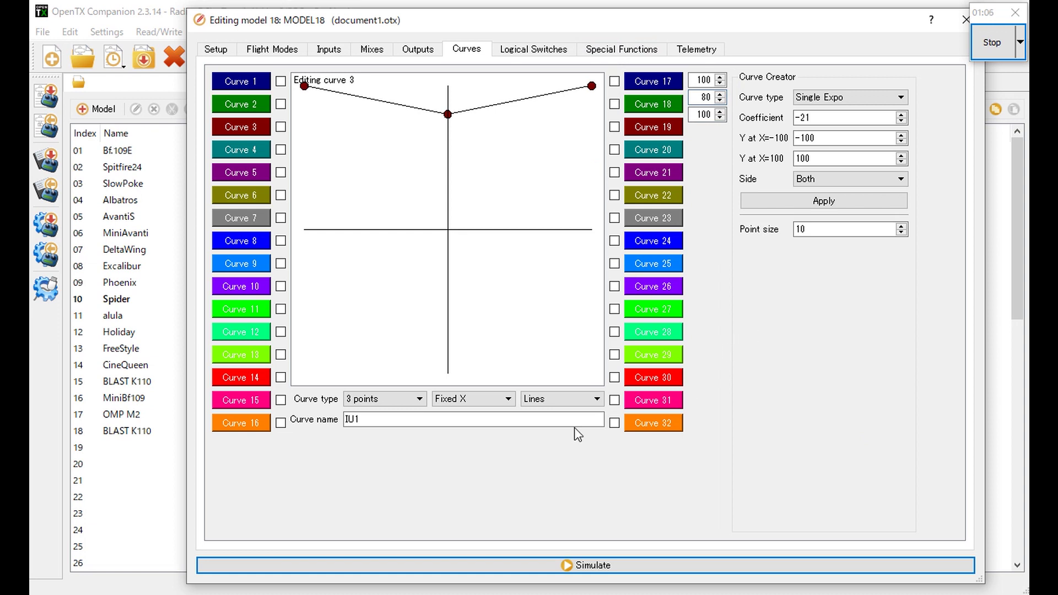
Name Curve 4 IU2 and make it a 2-point curve with both points at 100
click(261, 133)
click(247, 153)
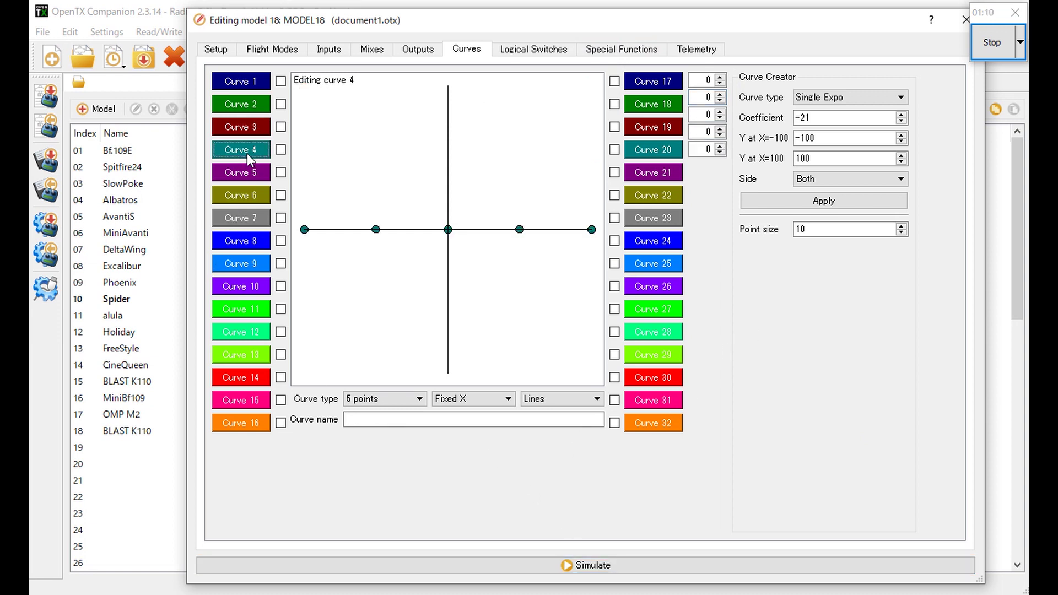
click(348, 419)
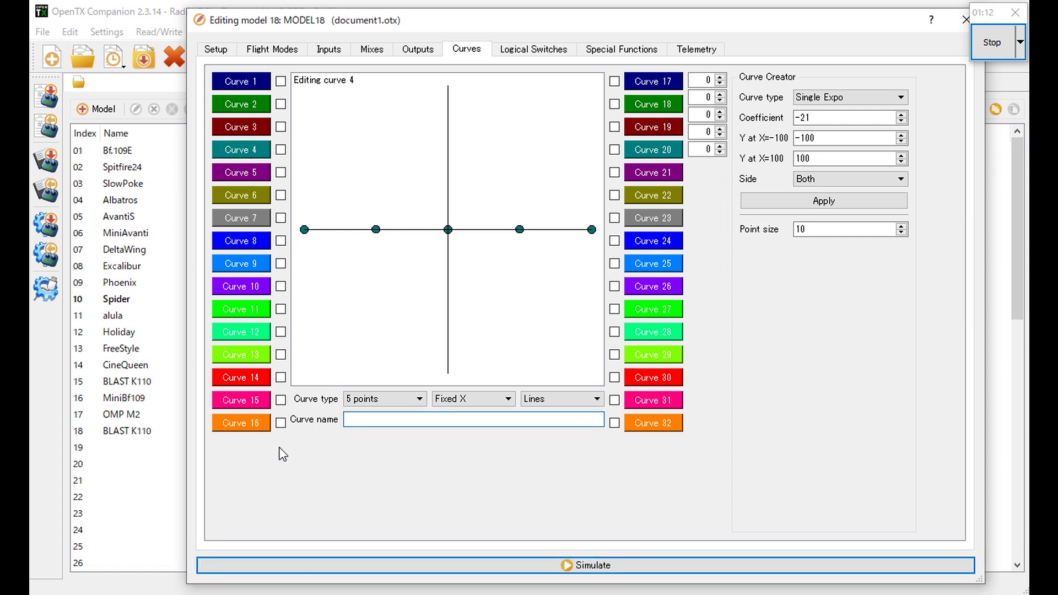
text(IU2)
click(385, 398)
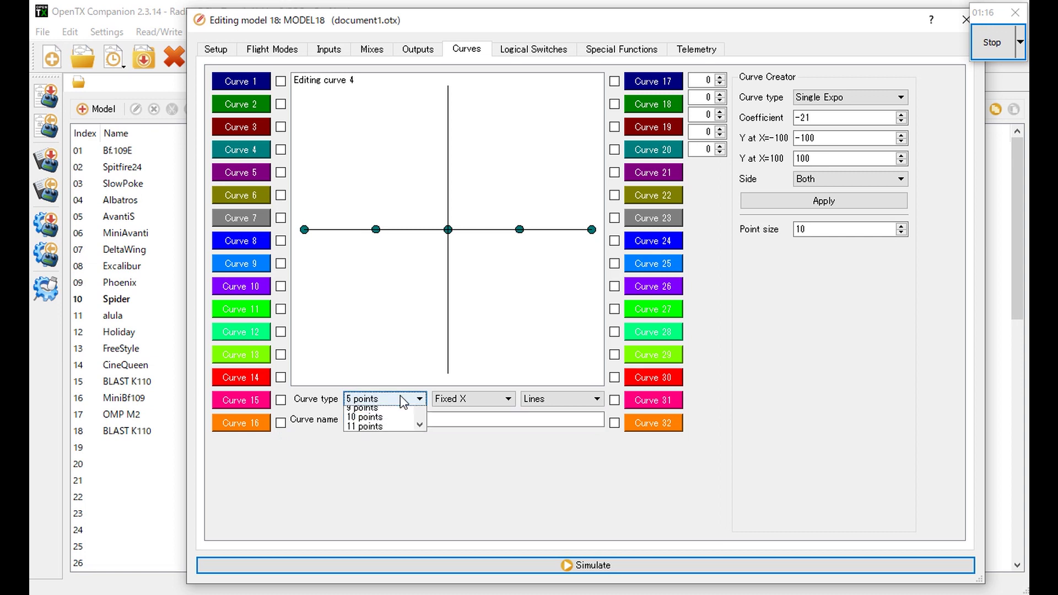
click(374, 413)
drag(304, 229, 304, 86)
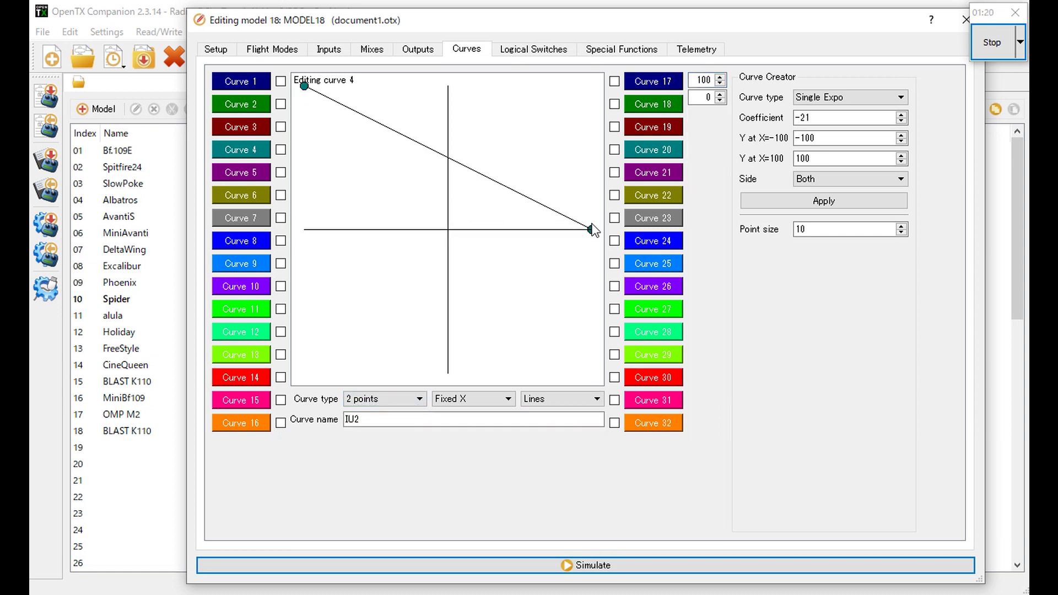
drag(591, 229, 591, 86)
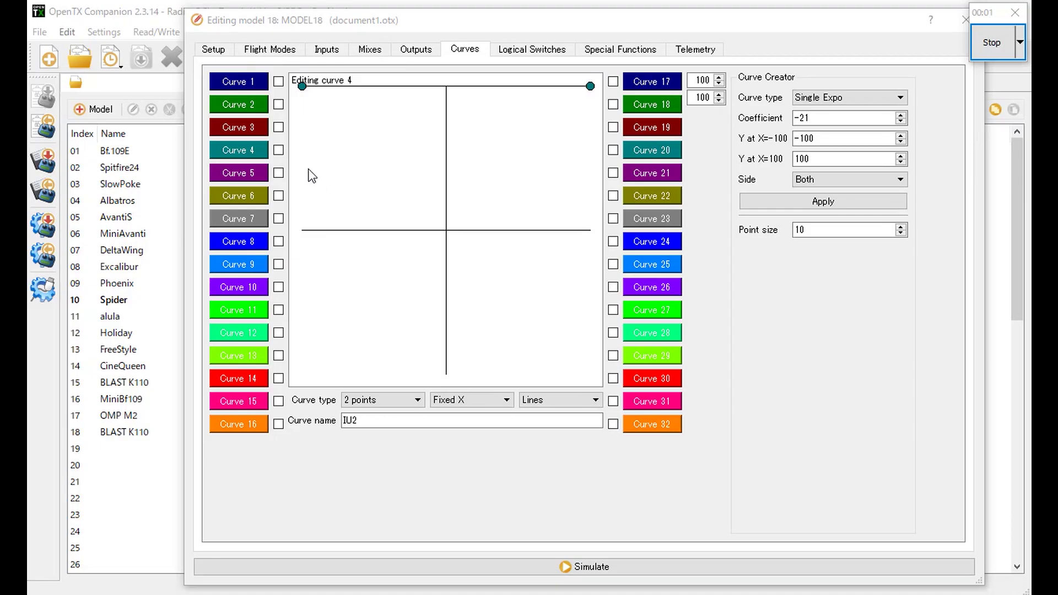
Name Curve 5 PDn and change its curve type to 2 points
click(262, 172)
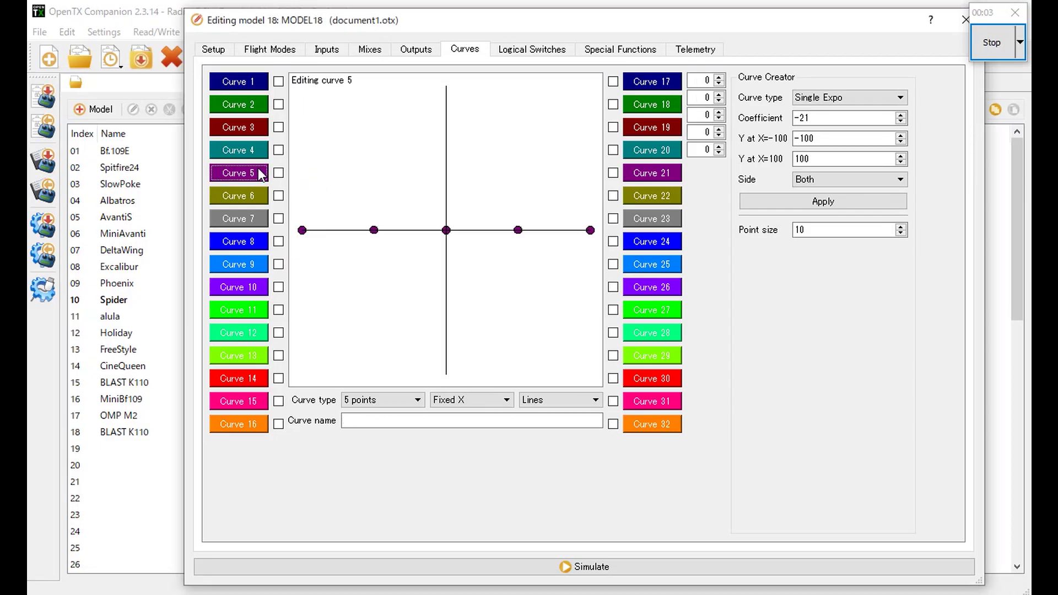
click(412, 426)
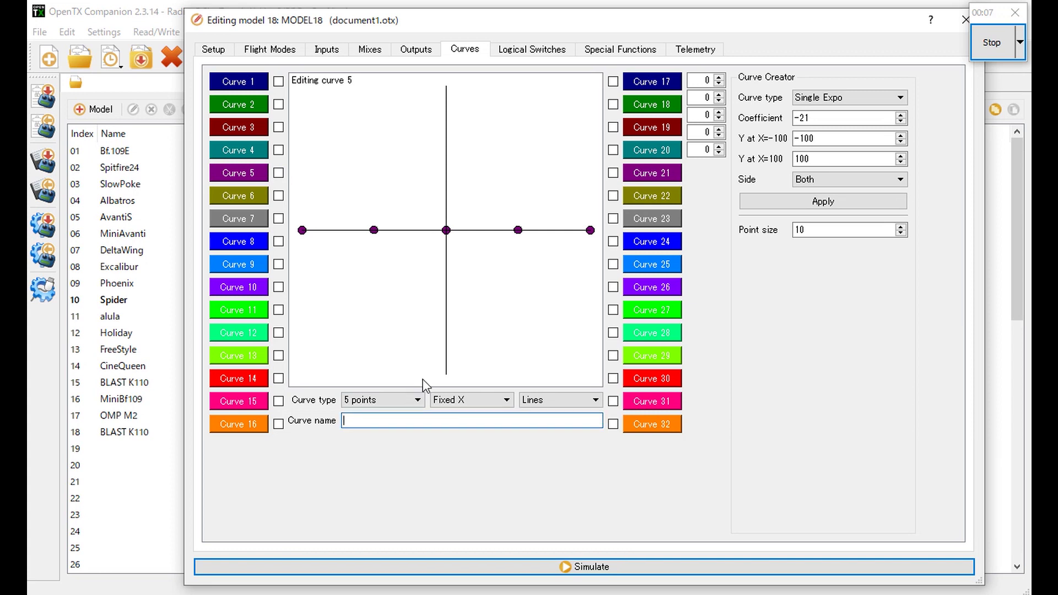
text(PDn)
click(382, 399)
click(385, 416)
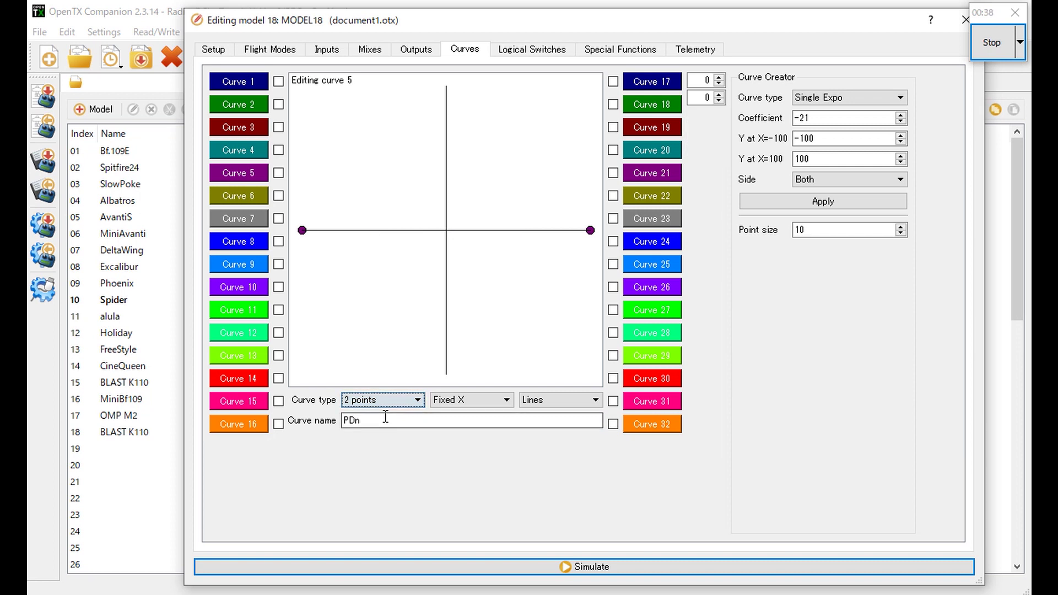
Set the first point of Curve 5 to -20
click(303, 237)
double_click(700, 80)
text(-20)
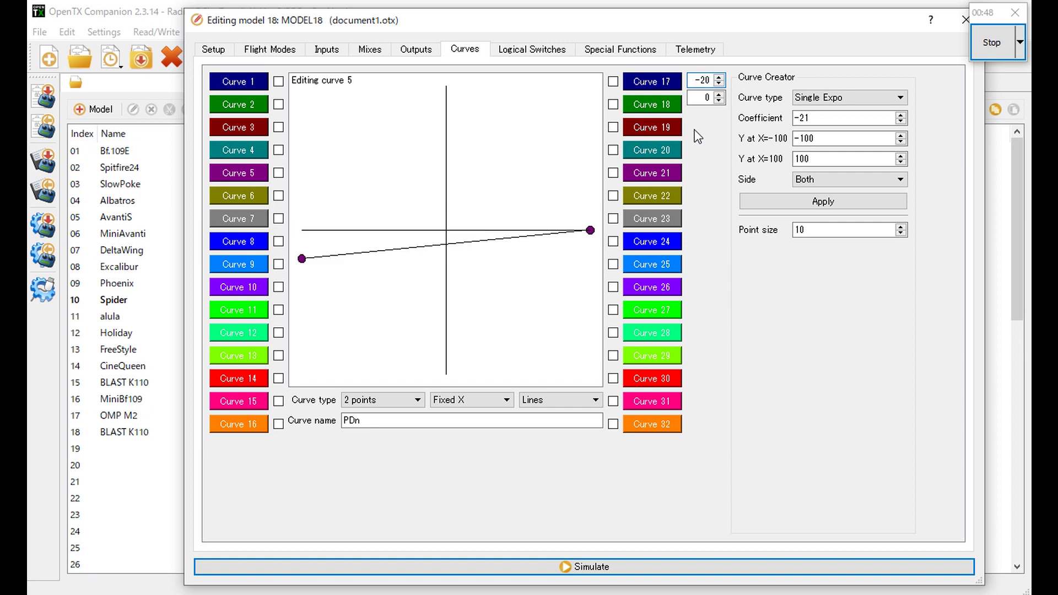
Set the second point of Curve 5 to 55
key(Tab)
text(55)
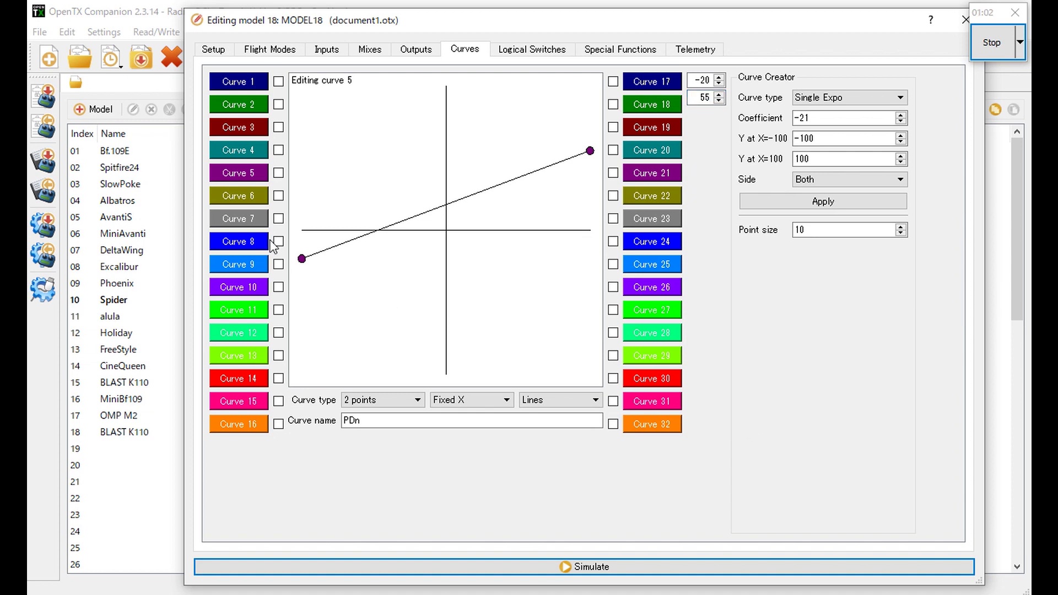
Name Curve 6 PUP and change its curve type to 2 points
click(248, 194)
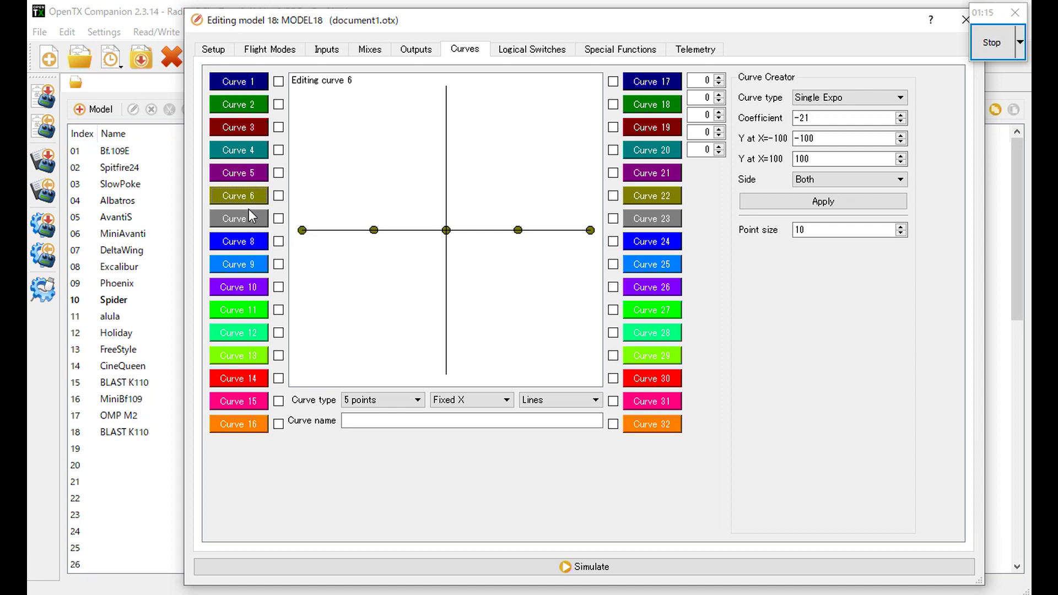
click(361, 420)
text(P)
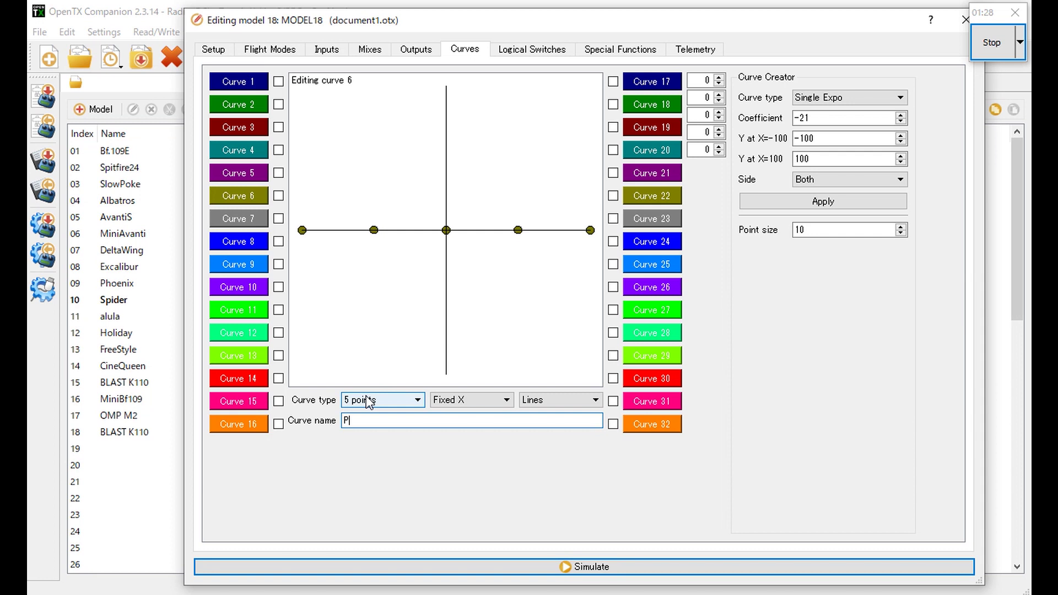
text(UP)
key(Tab)
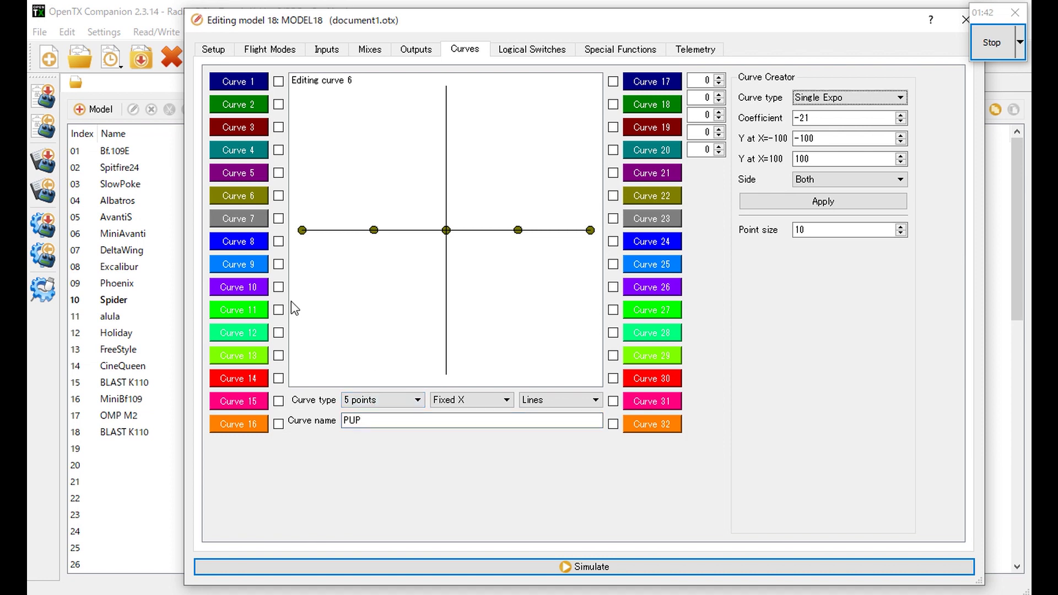
click(366, 403)
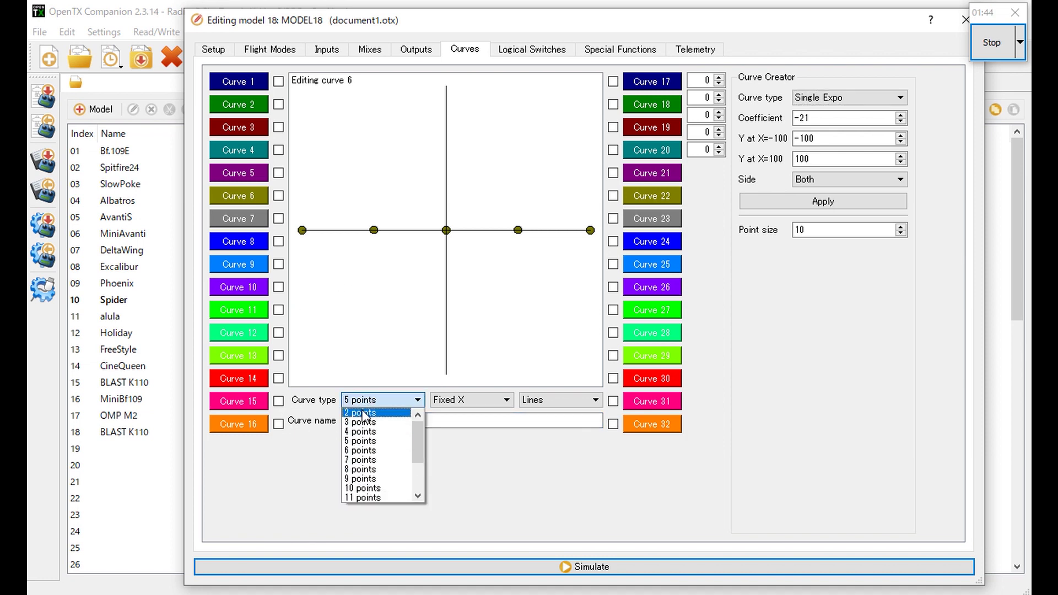
click(364, 412)
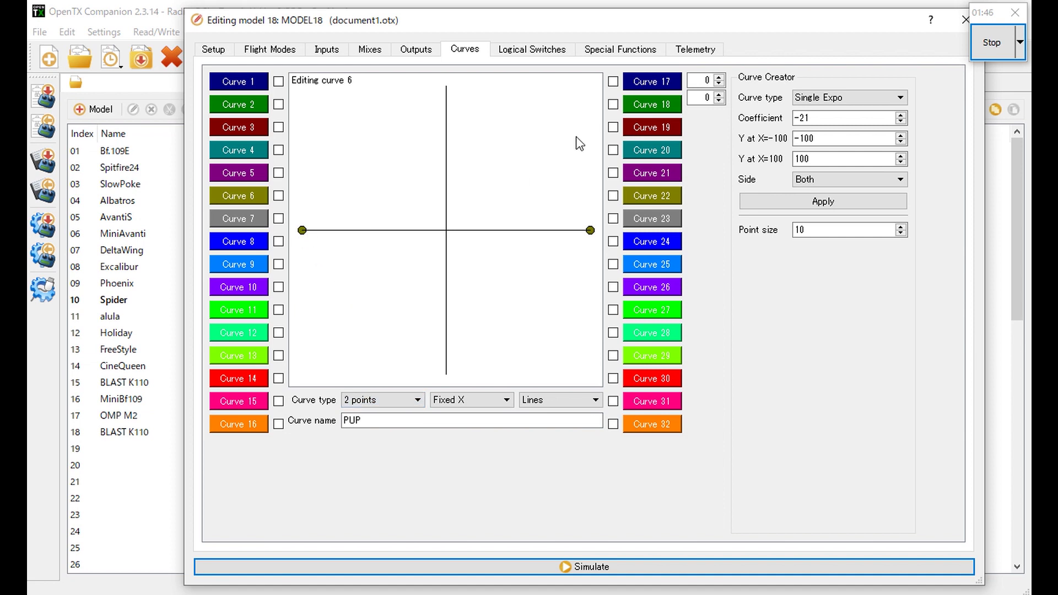
Set the two points of Curve 6 to -55 and 55
click(704, 81)
text(-55)
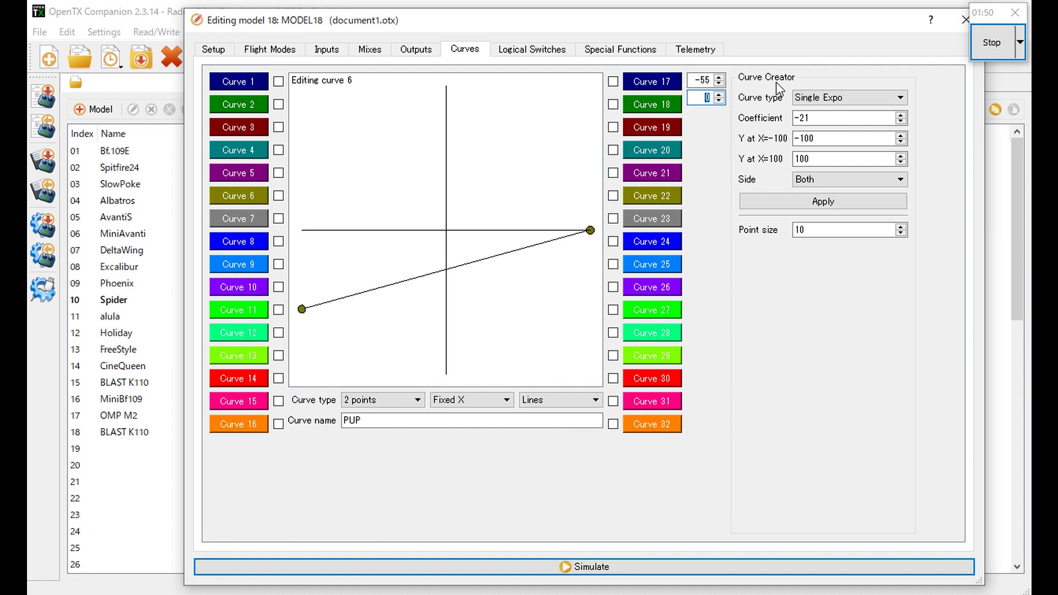
text(55)
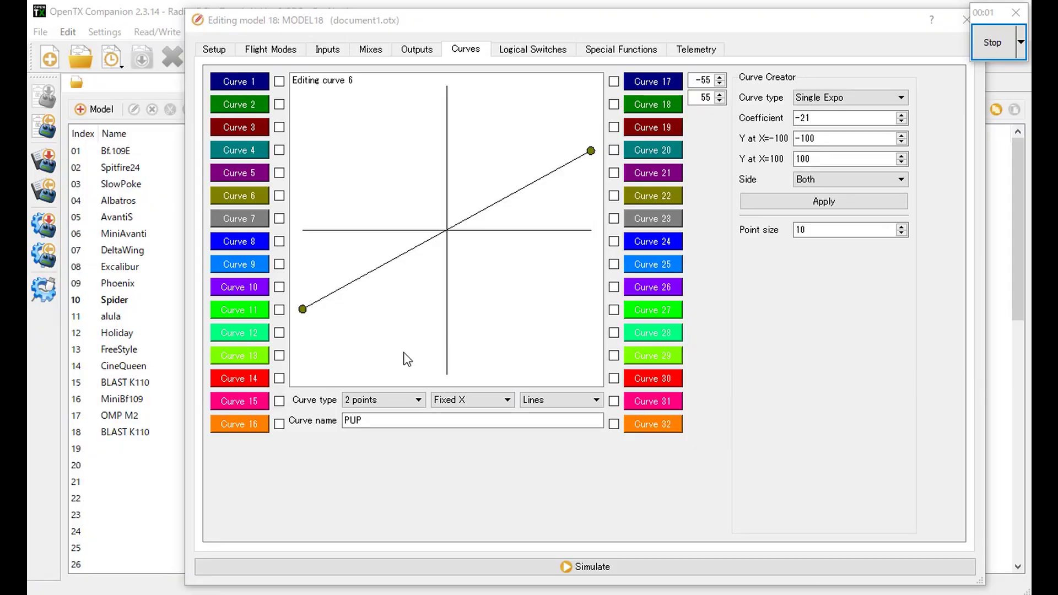
Make Curve 7 a 2-point curve and name it GYR
click(252, 216)
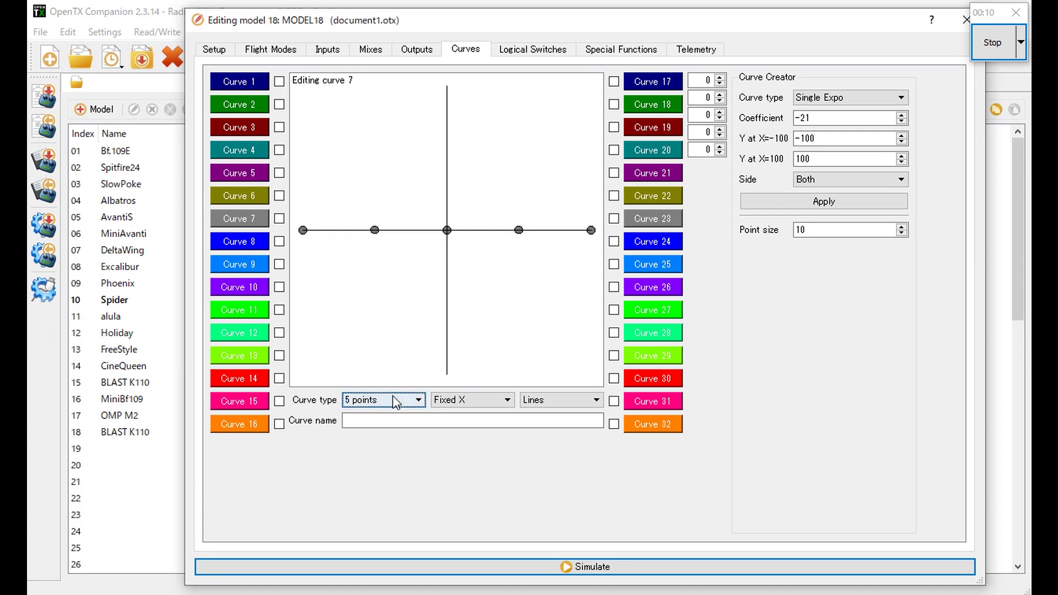
click(391, 400)
click(390, 413)
click(408, 419)
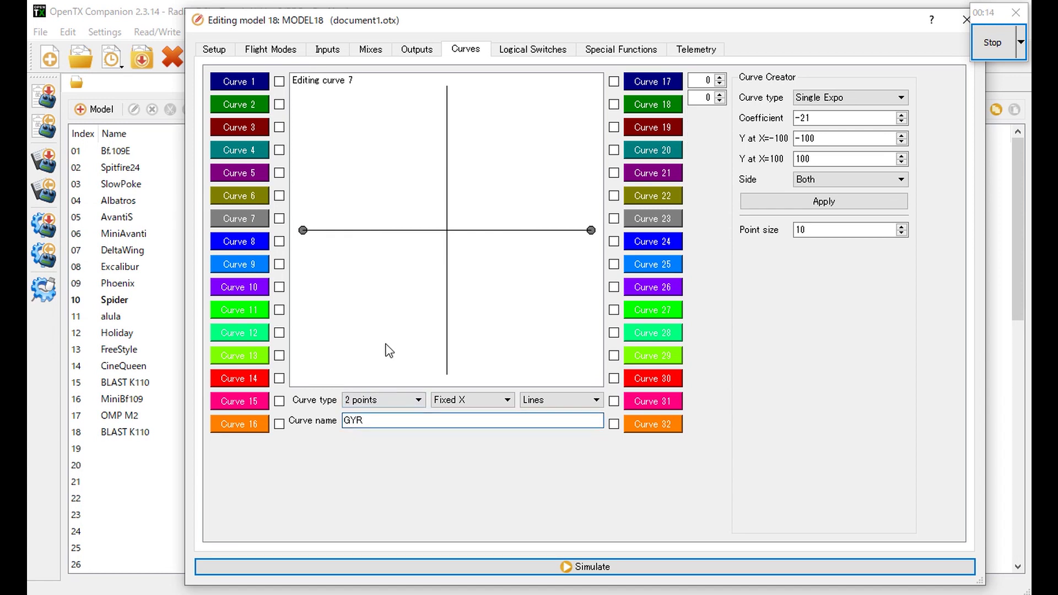
Set the first point of Curve 7 to -100 and its second point to 90
drag(303, 232, 282, 393)
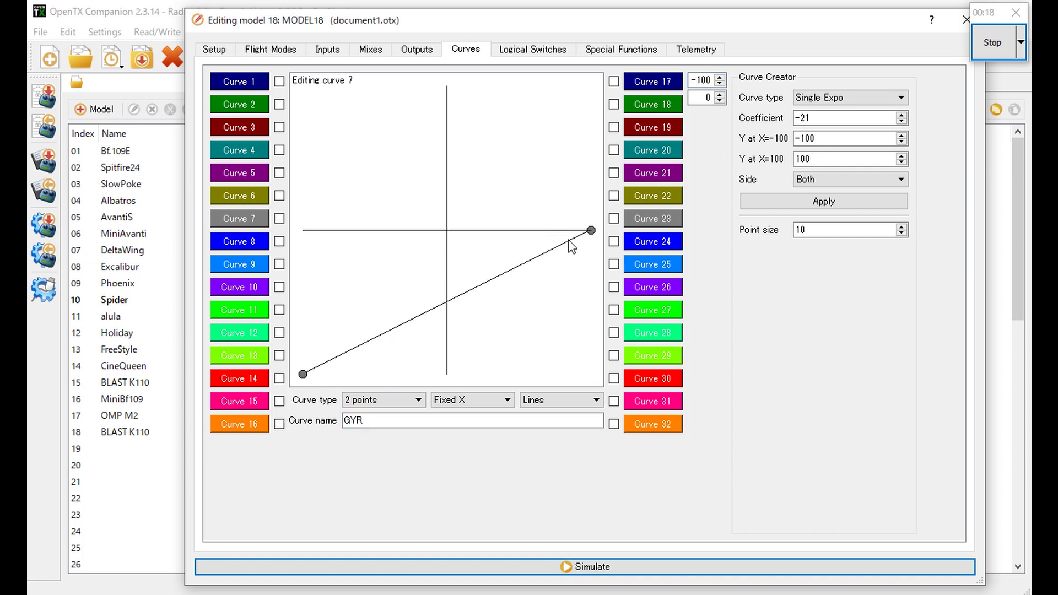
drag(590, 231, 639, 103)
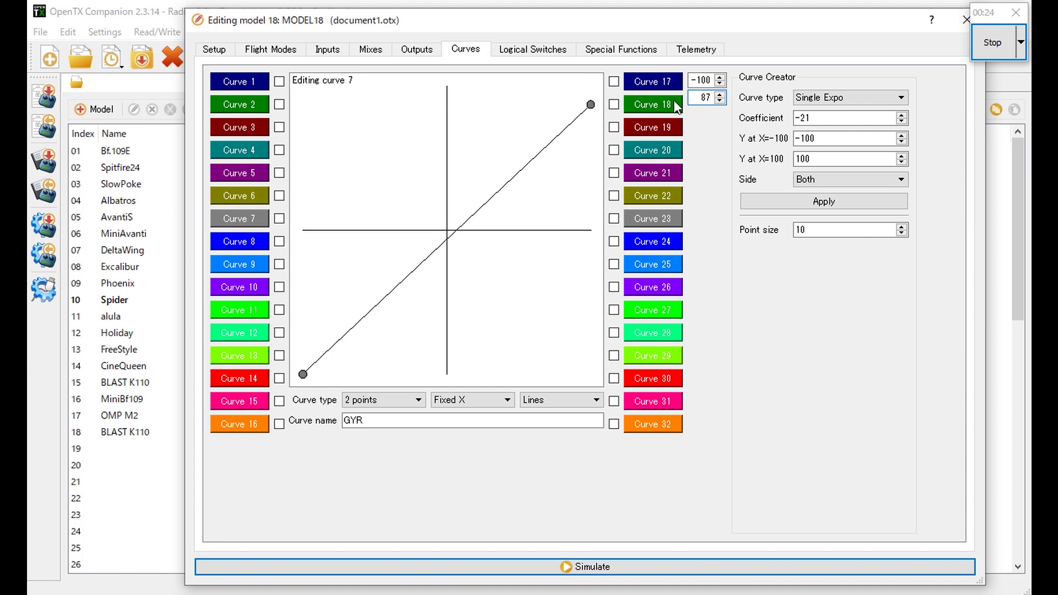
click(719, 94)
click(720, 95)
click(720, 94)
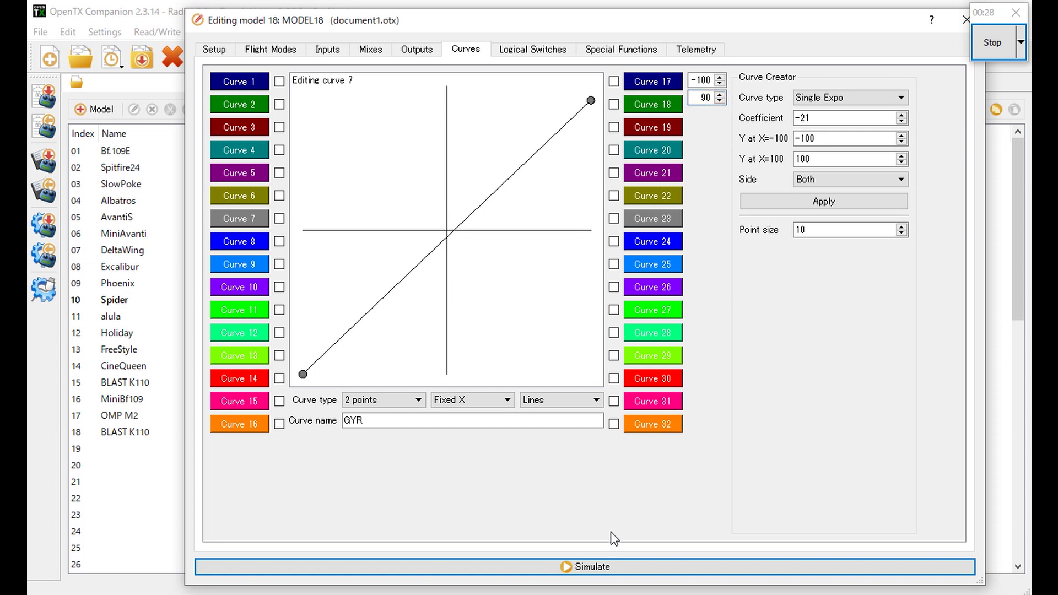
click(544, 420)
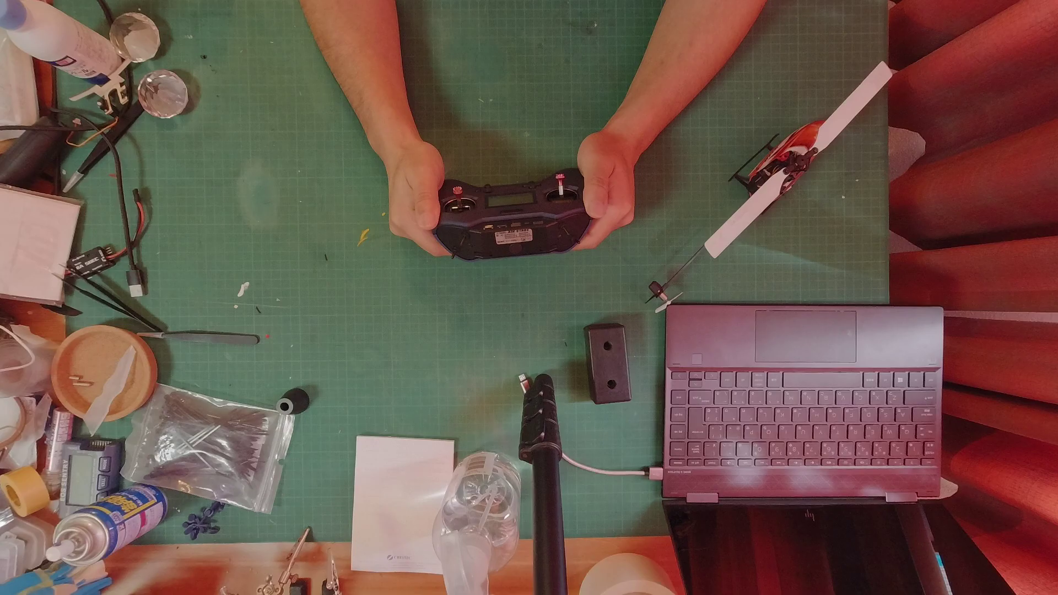
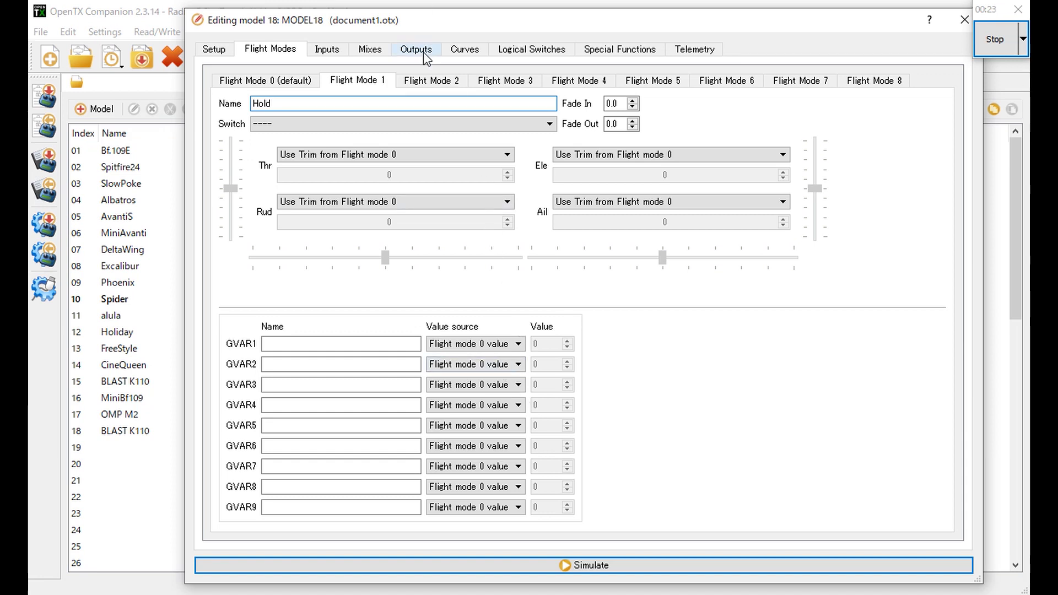
Name Flight Mode 2 IdDown
click(429, 82)
click(402, 104)
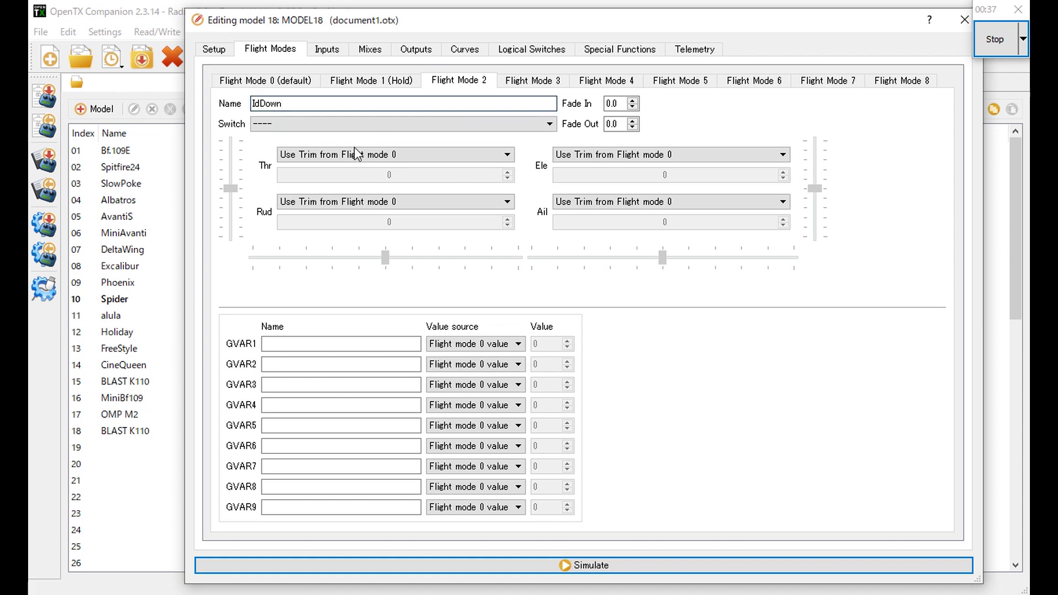
key(Return)
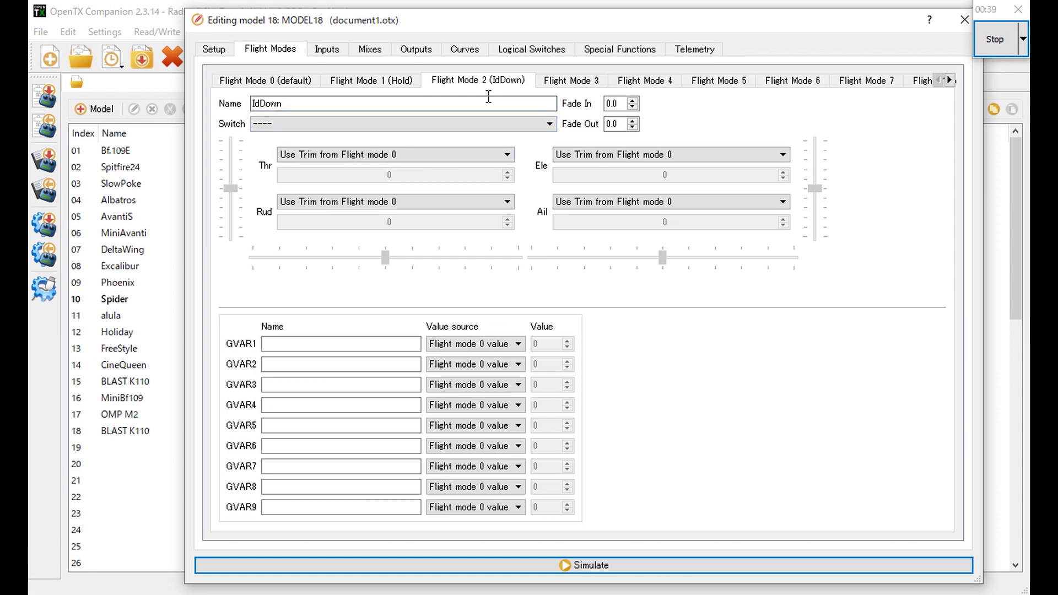
Name Flight Mode 3 Idup1
click(544, 81)
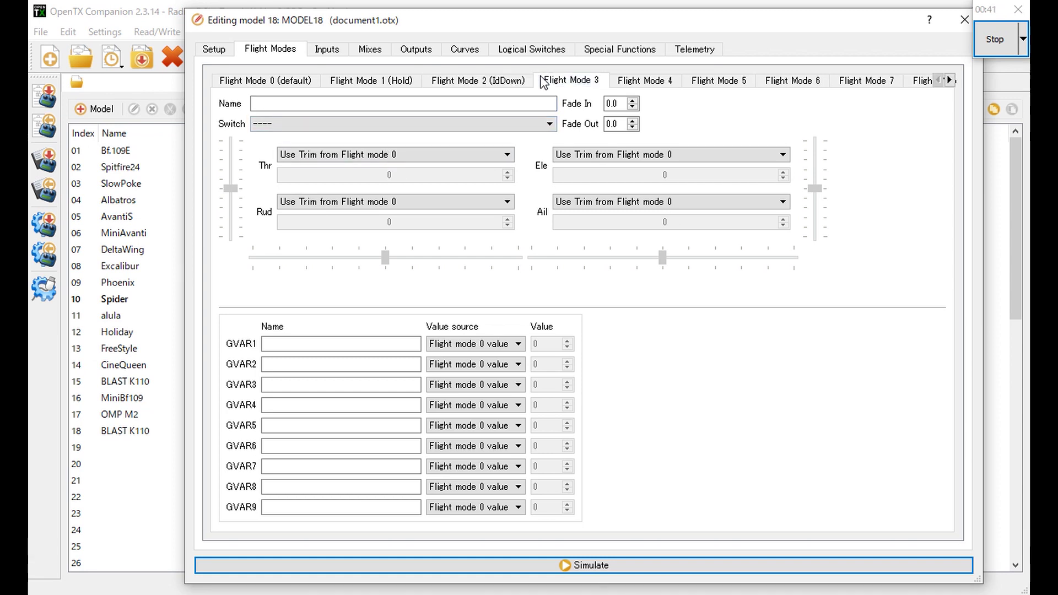
text(IdU)
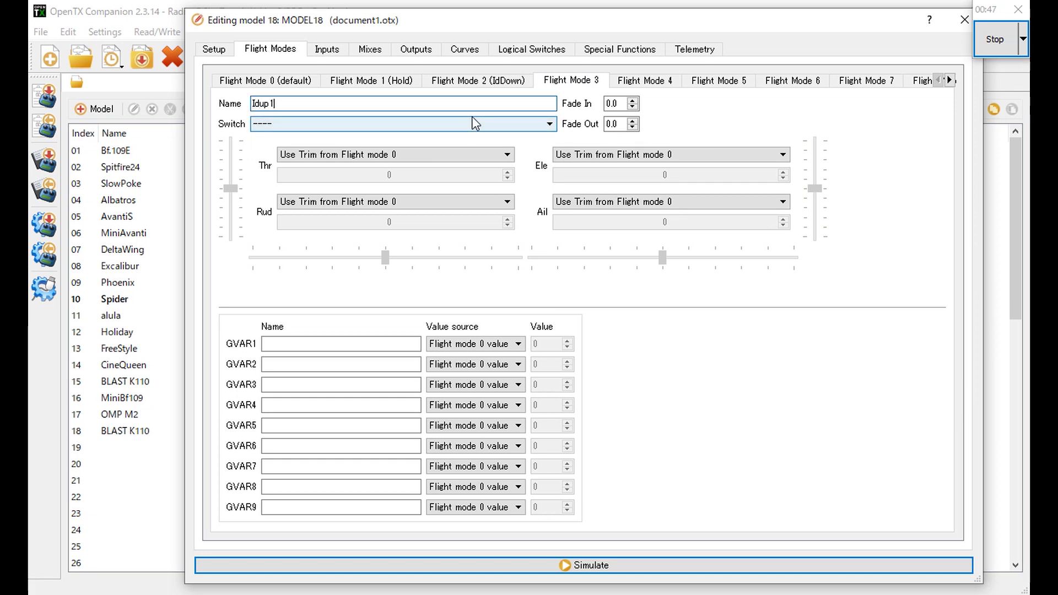
click(628, 82)
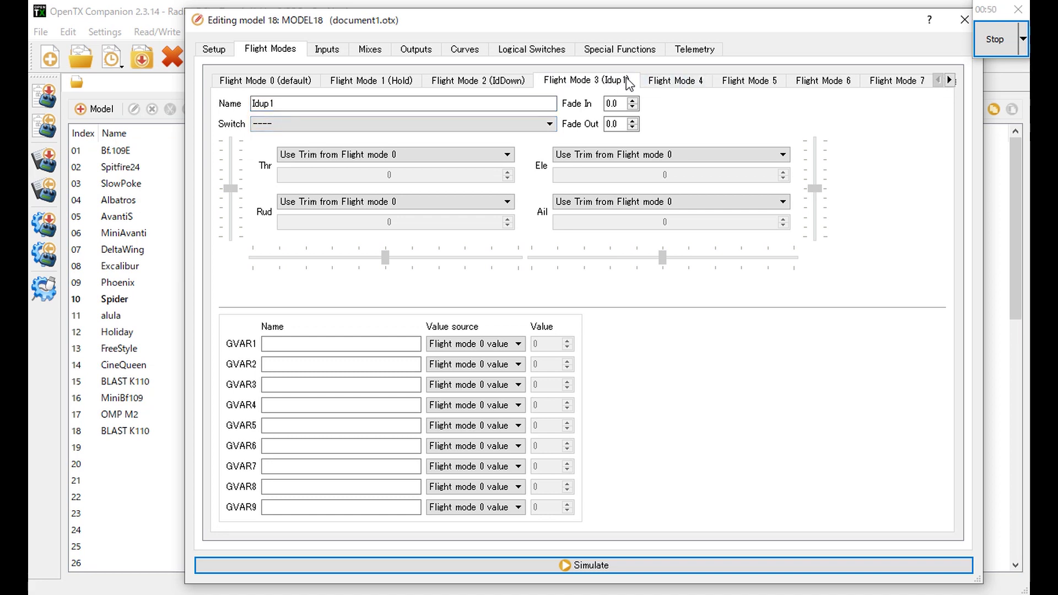
Name Flight Mode 4 Idup2
click(661, 81)
click(554, 102)
text(Idup2)
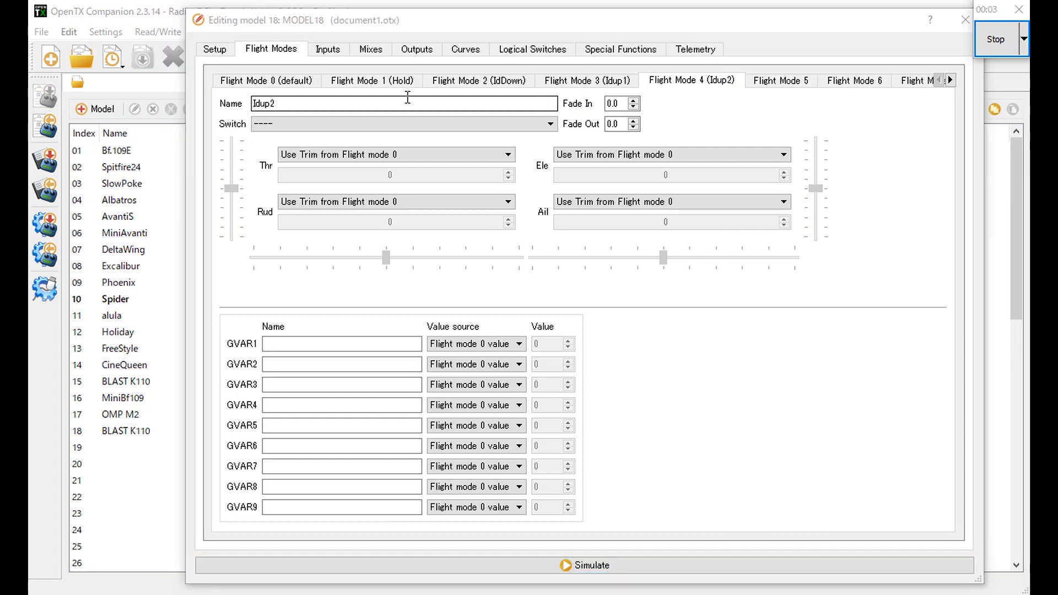
key(Tab)
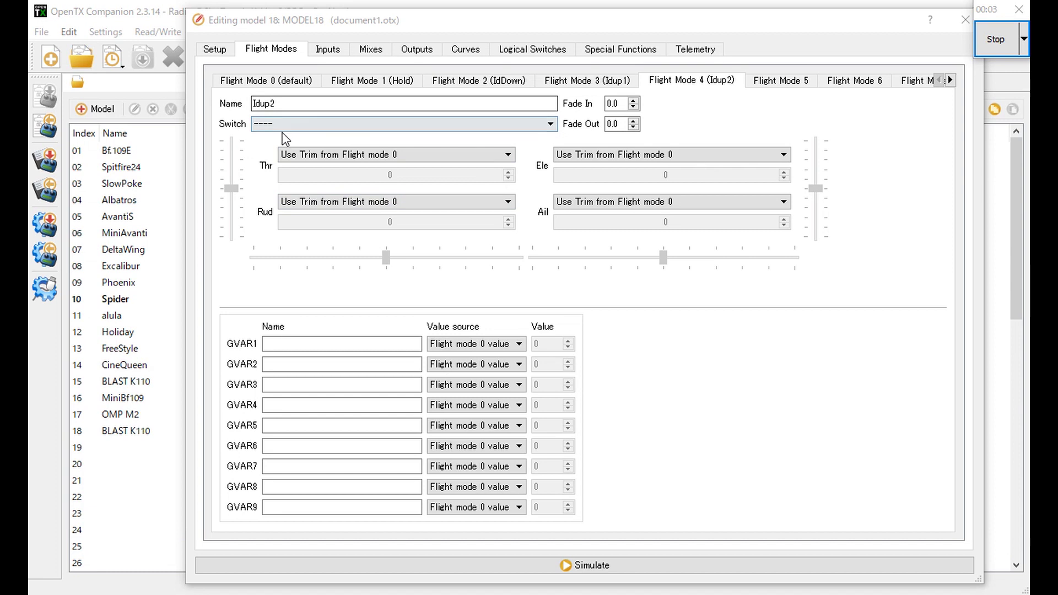
Assign switch SC↓ to Flight Mode 1 (Hold) and set its Fade Out to 2.0
click(352, 81)
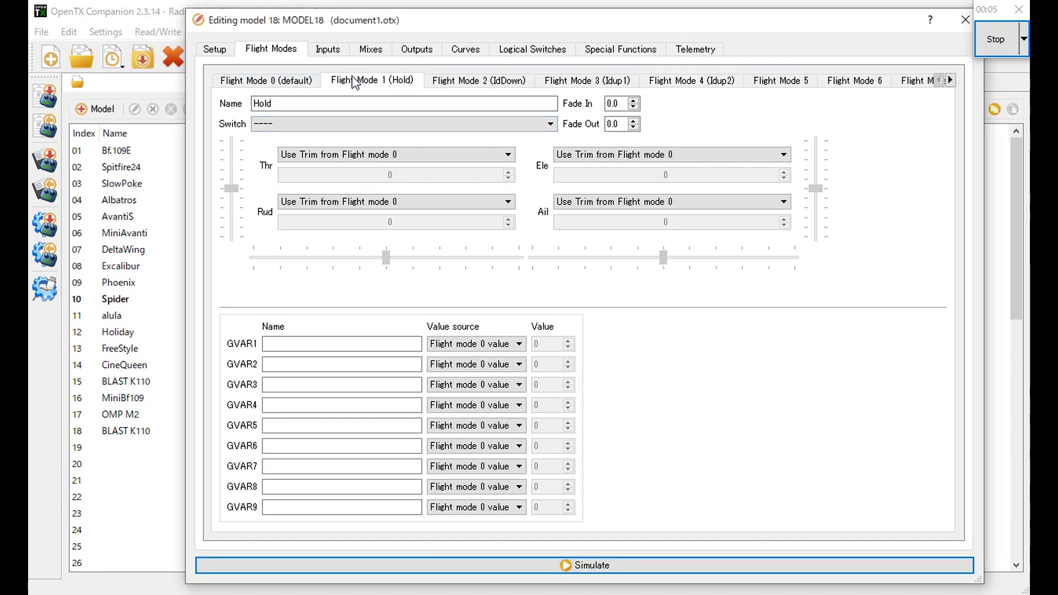
click(352, 123)
scroll(352, 174, down, 3)
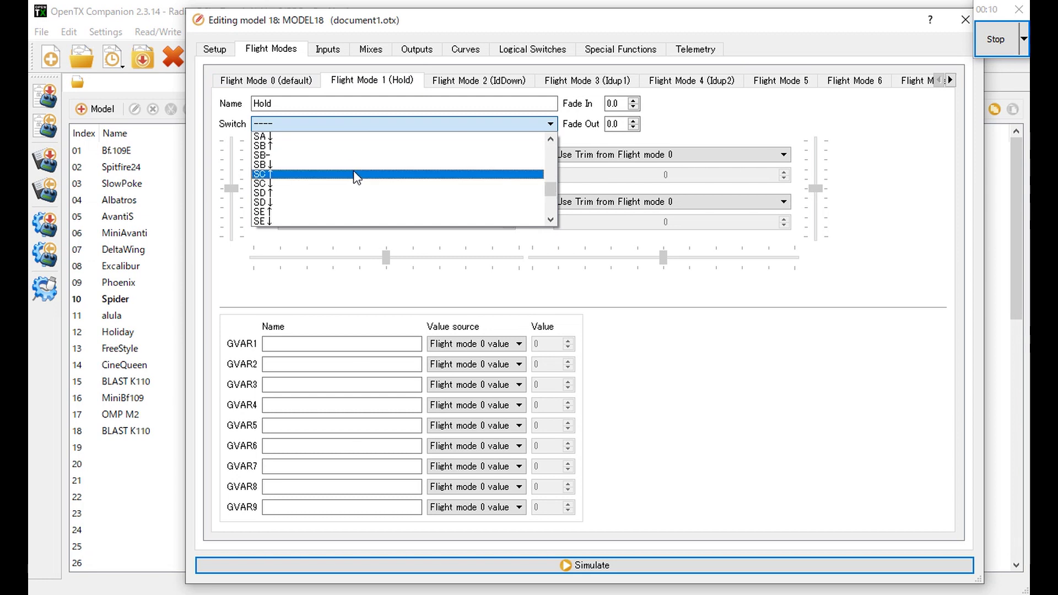
click(354, 183)
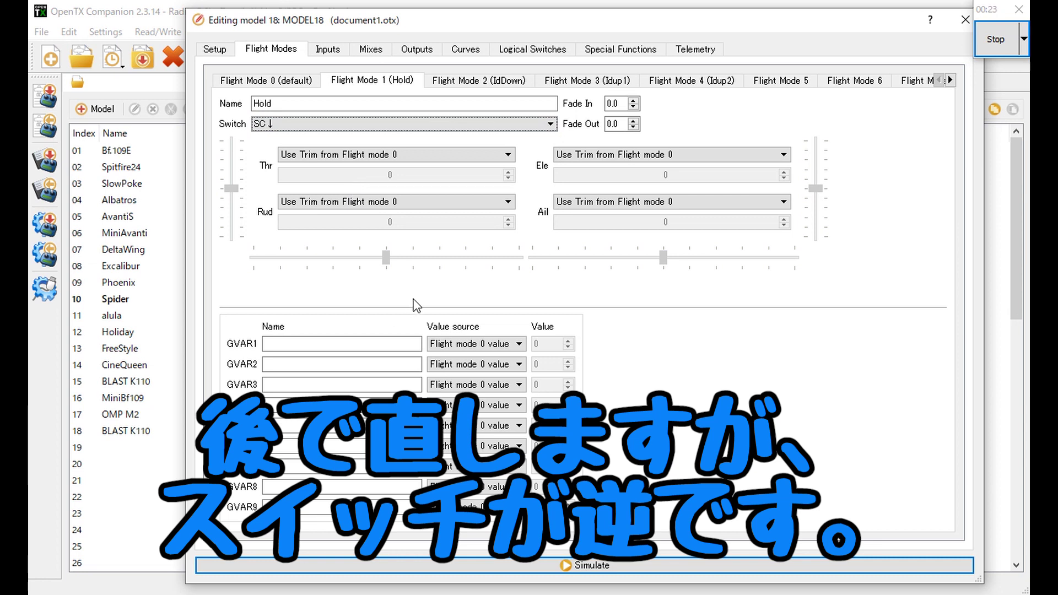
click(632, 121)
text(2.0)
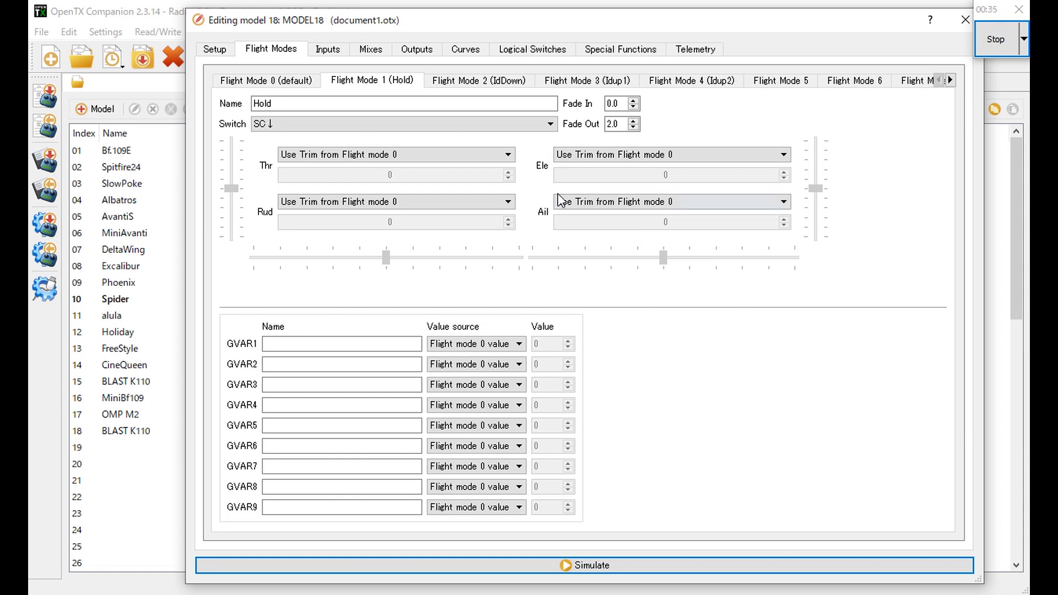
Assign switch SA↑ to Flight Mode 2 (IdDown) and set its Fade In to 2.0
click(461, 81)
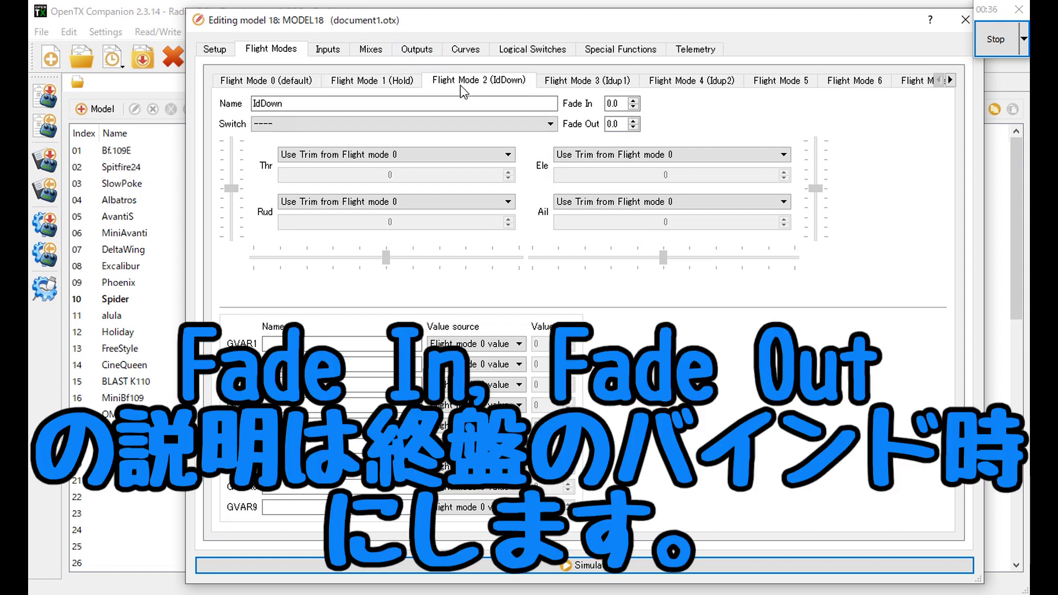
click(444, 126)
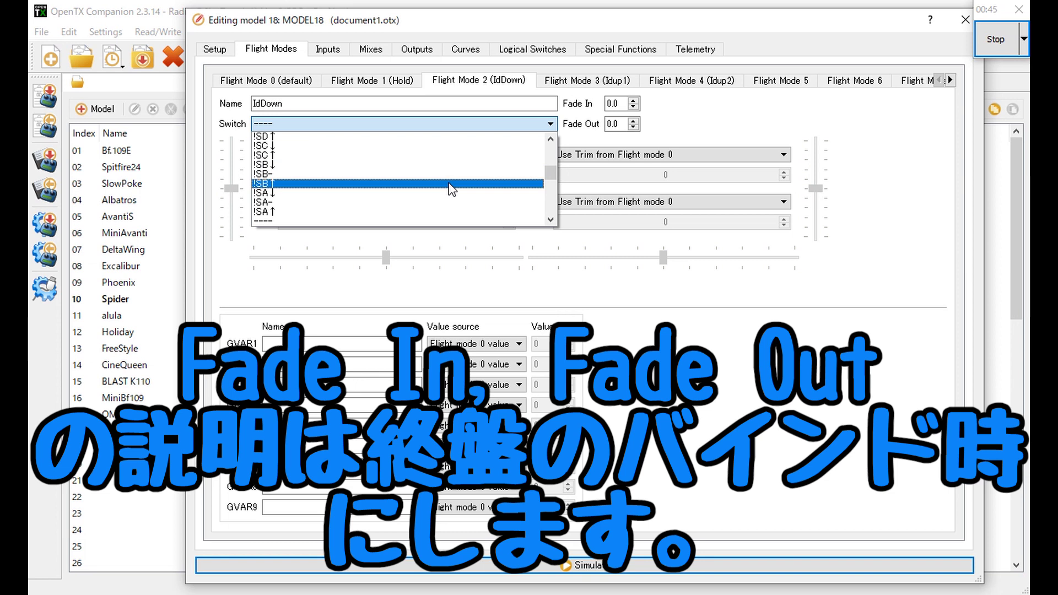
scroll(452, 190, down, 2)
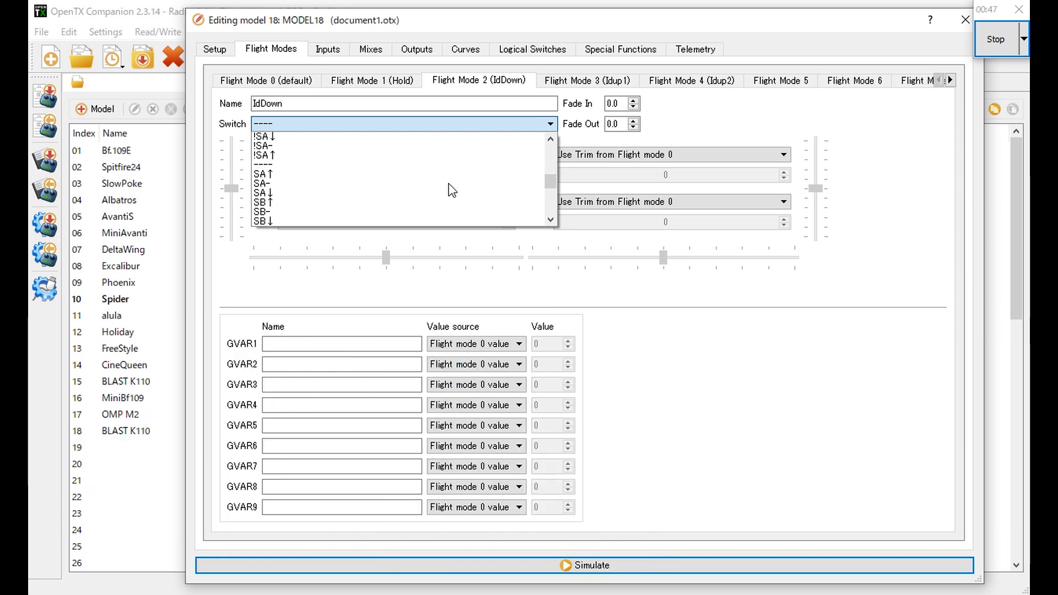
click(457, 174)
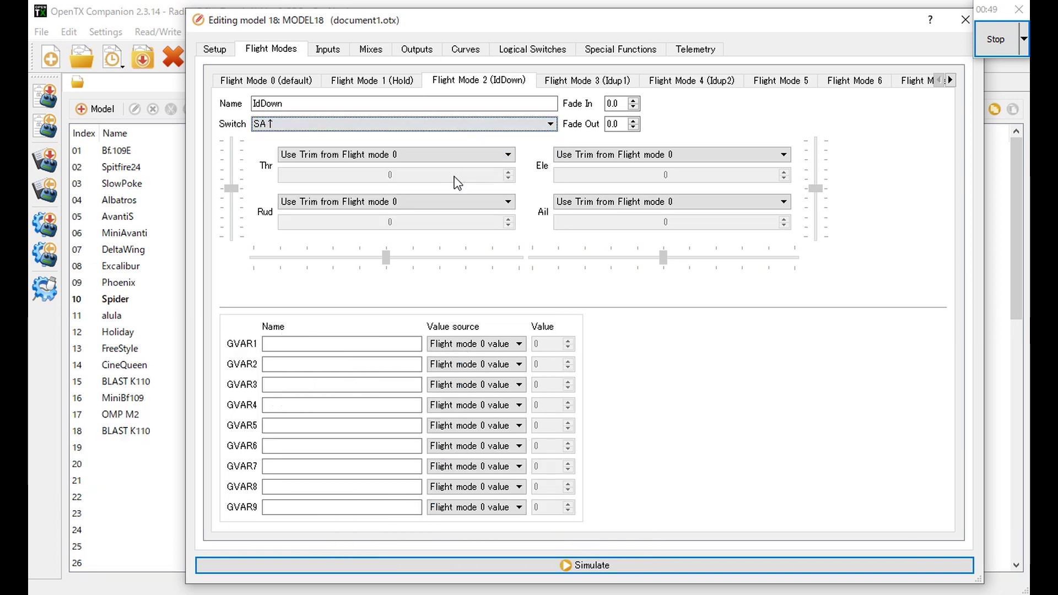
click(614, 124)
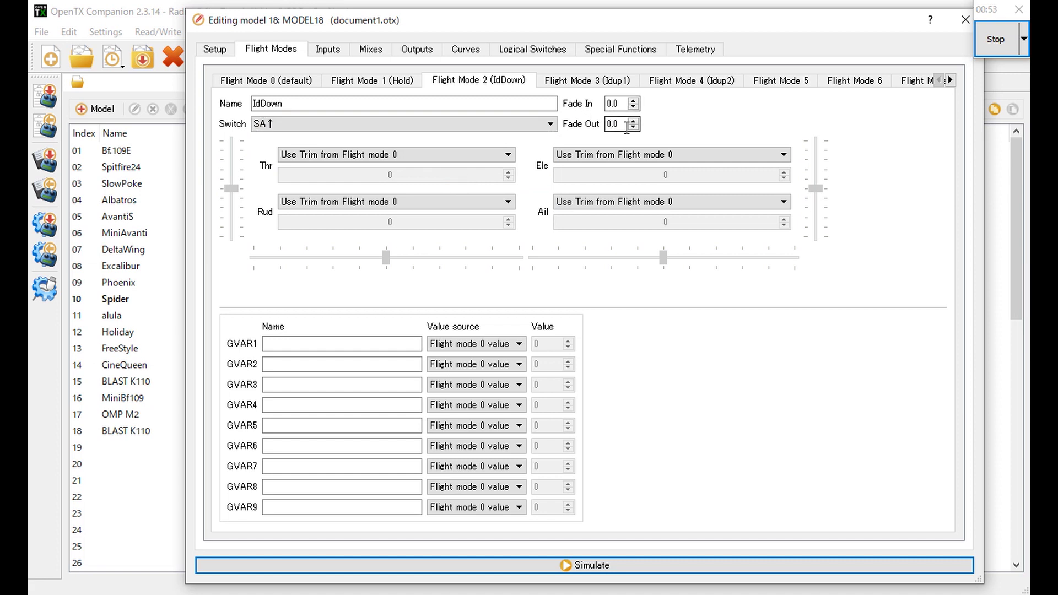
drag(618, 104, 604, 103)
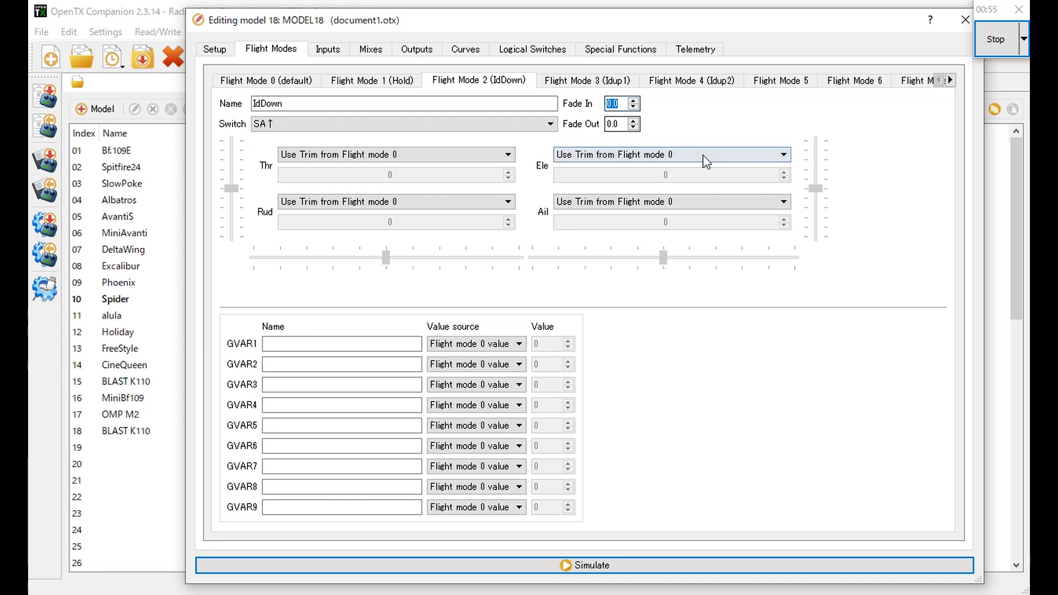
text(2)
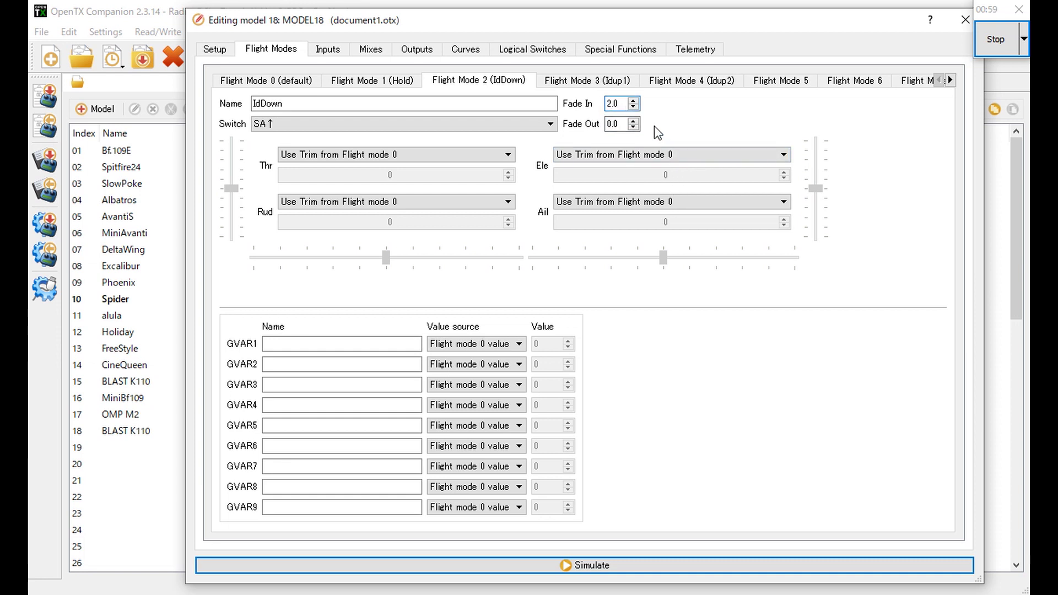
Assign switch SA- to Flight Mode 3 (Idup1) and set its Fade In to 2
click(598, 87)
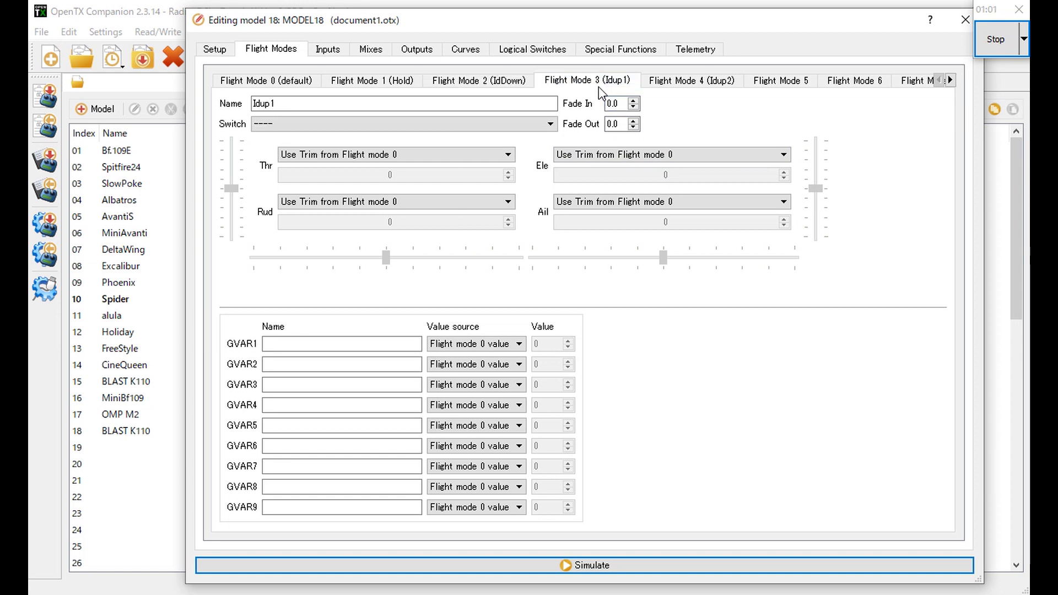
click(455, 130)
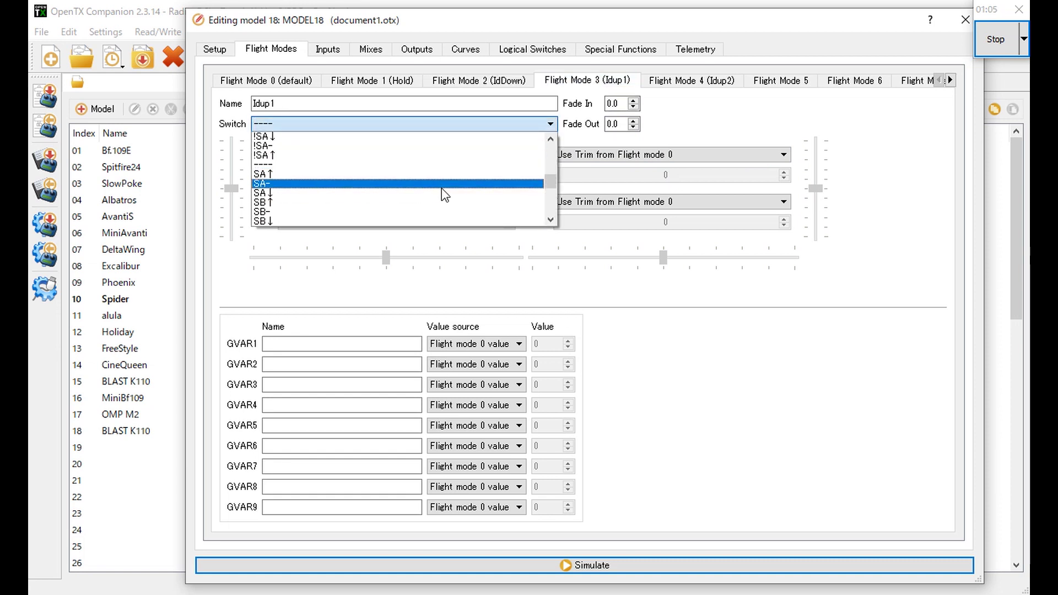
click(443, 193)
double_click(626, 103)
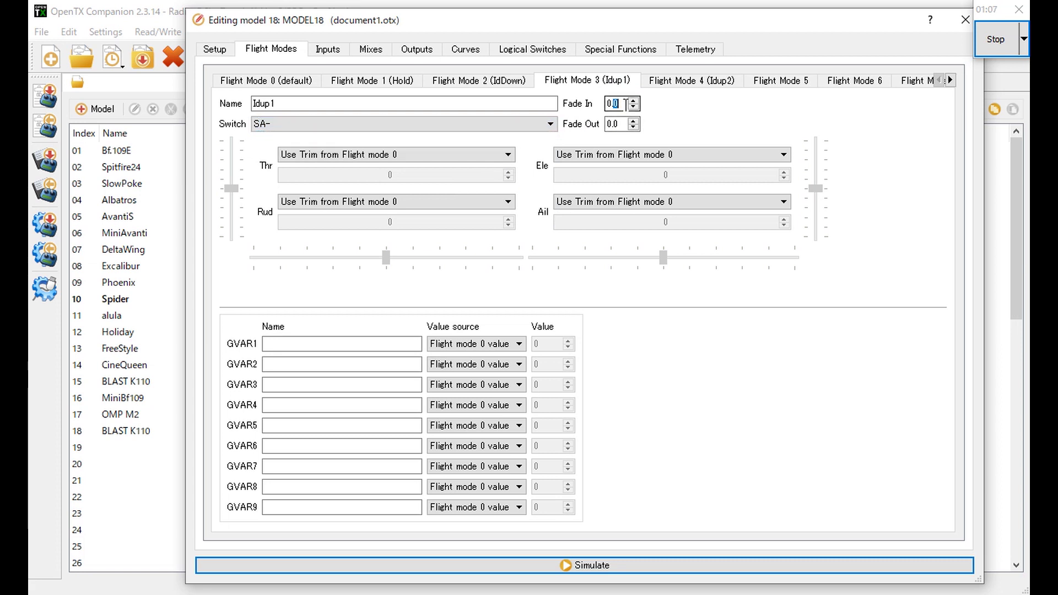
key(ctrl+a)
text(2)
Assign switch SA↓ to Flight Mode 4 (Idup2) and set its Fade In to 2.0
click(679, 85)
click(529, 124)
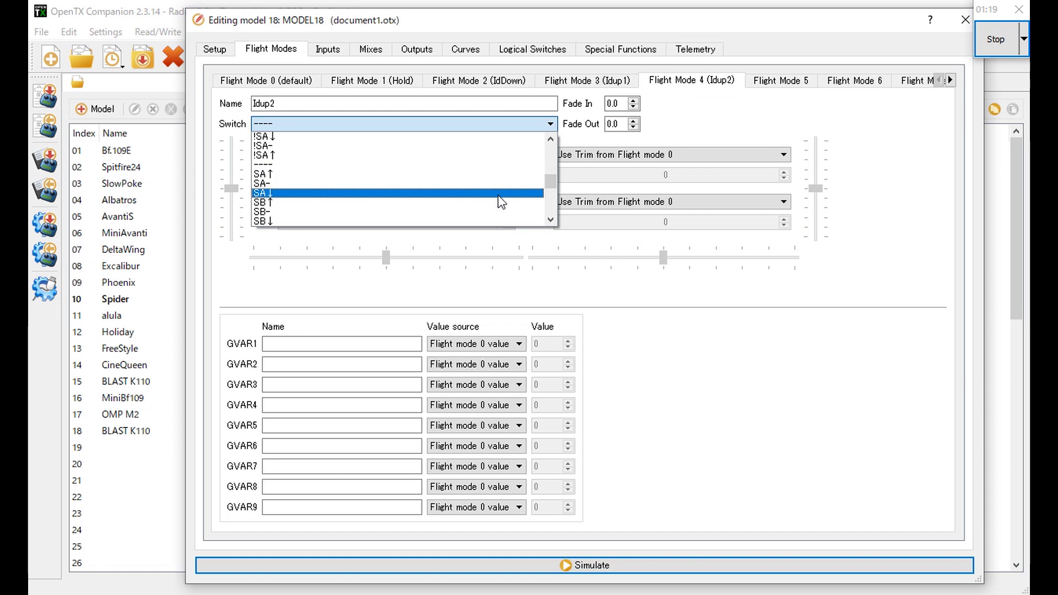
click(498, 194)
click(618, 103)
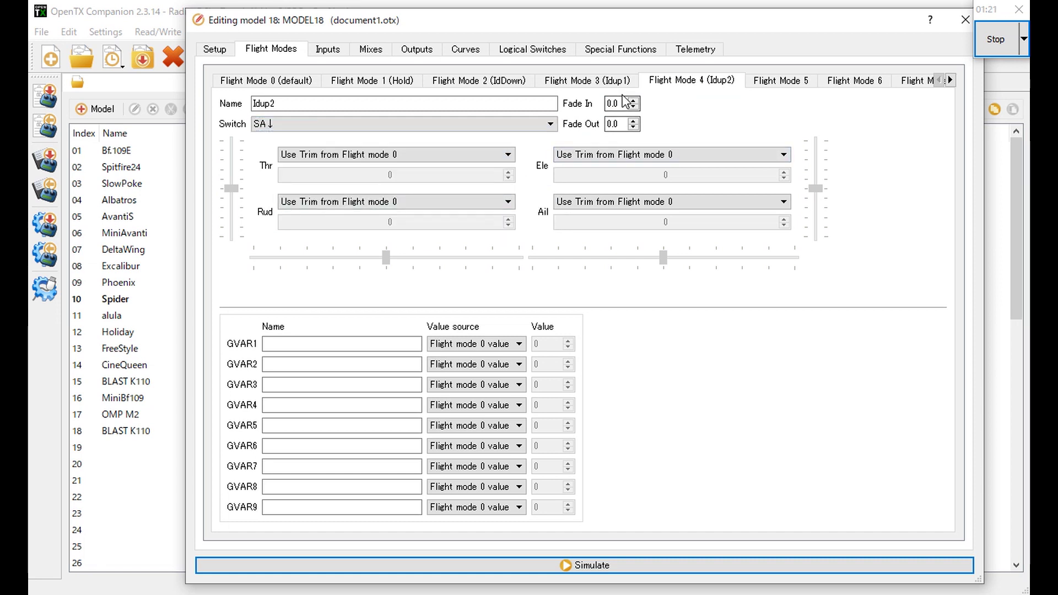
double_click(609, 103)
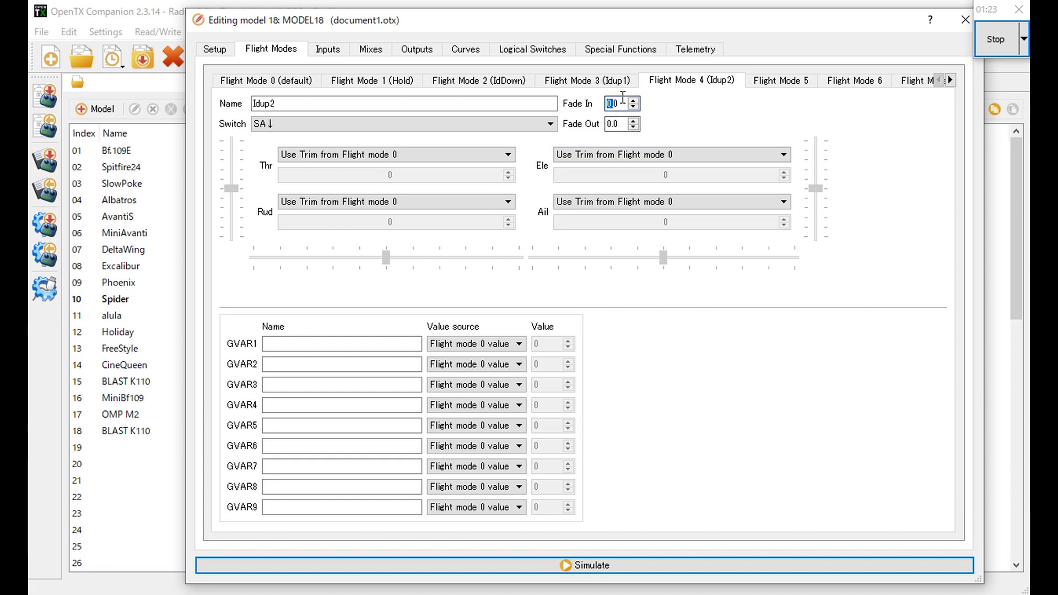
drag(618, 104, 605, 105)
text(2.0)
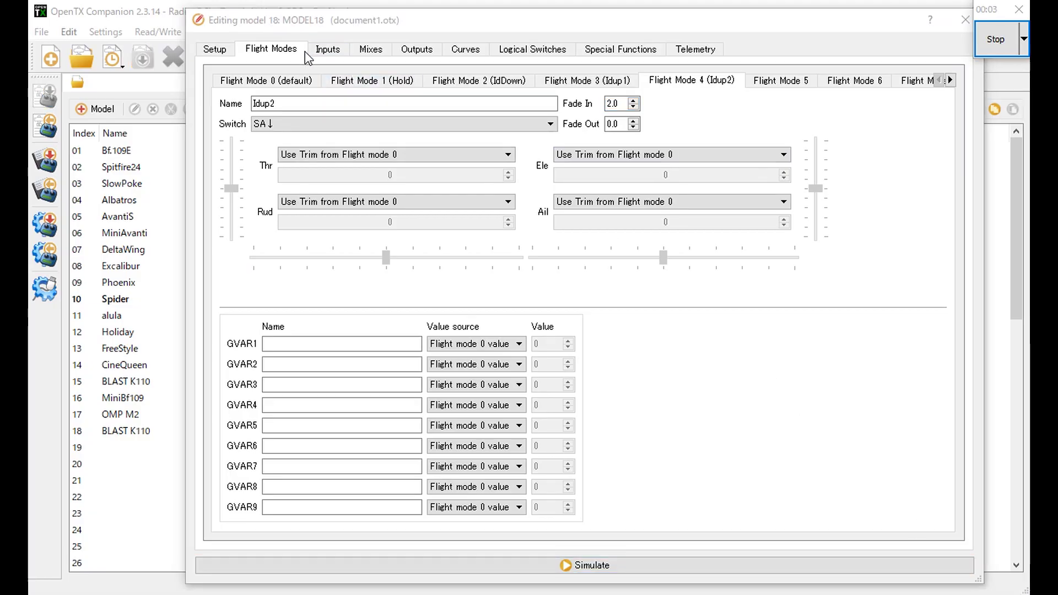
Edit the Ail input line to exclude trim and use an Expo curve of 60
click(314, 53)
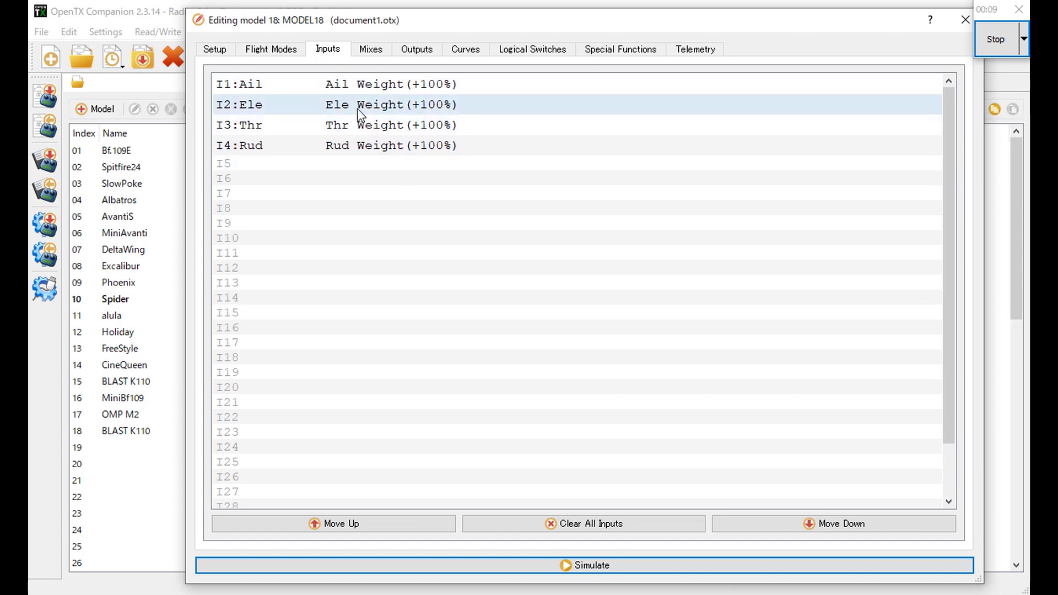
double_click(377, 86)
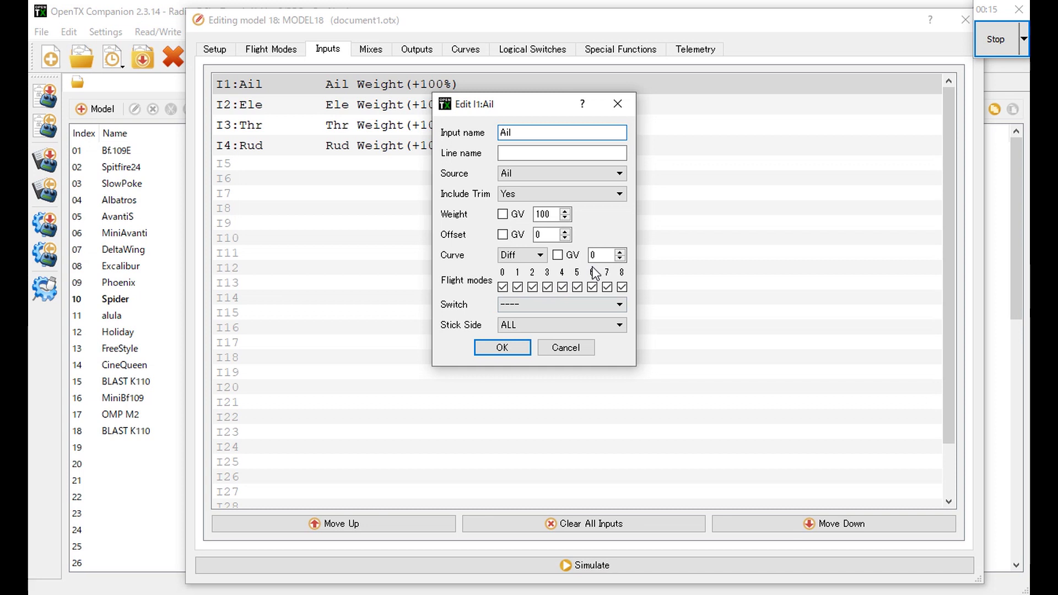
click(556, 194)
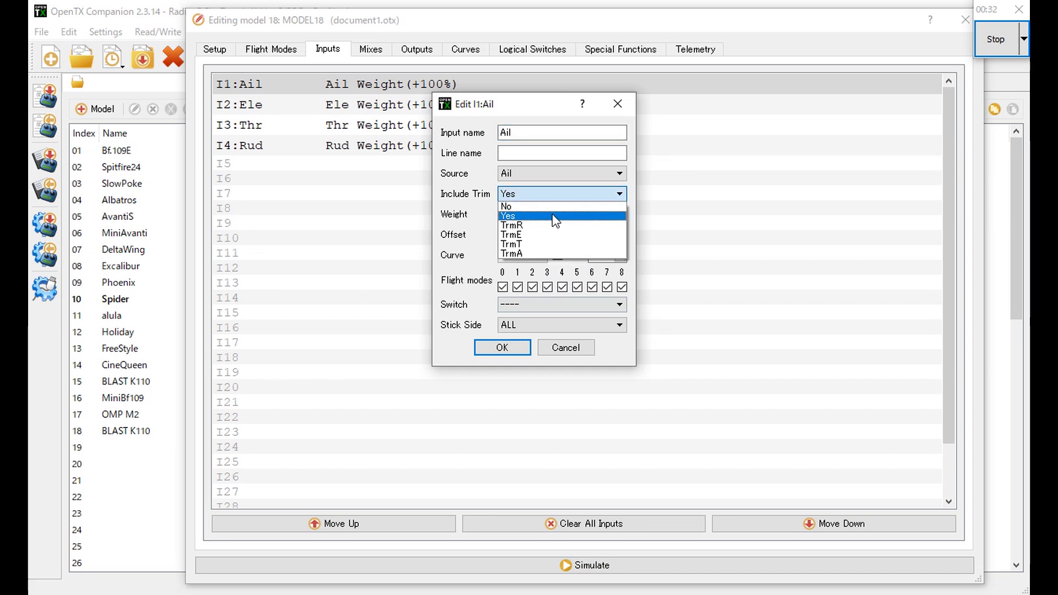
click(556, 206)
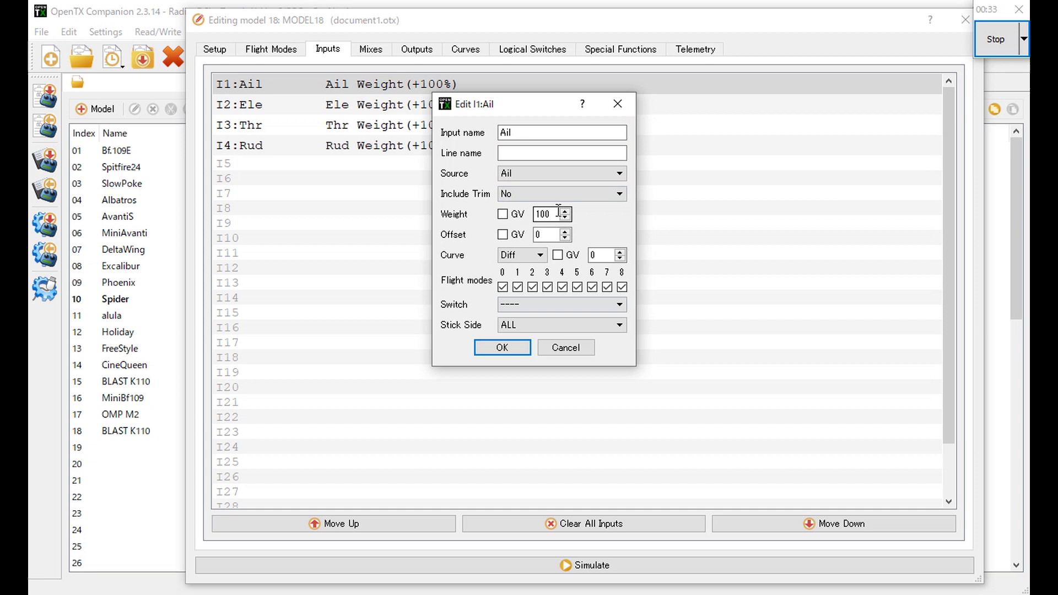
click(608, 256)
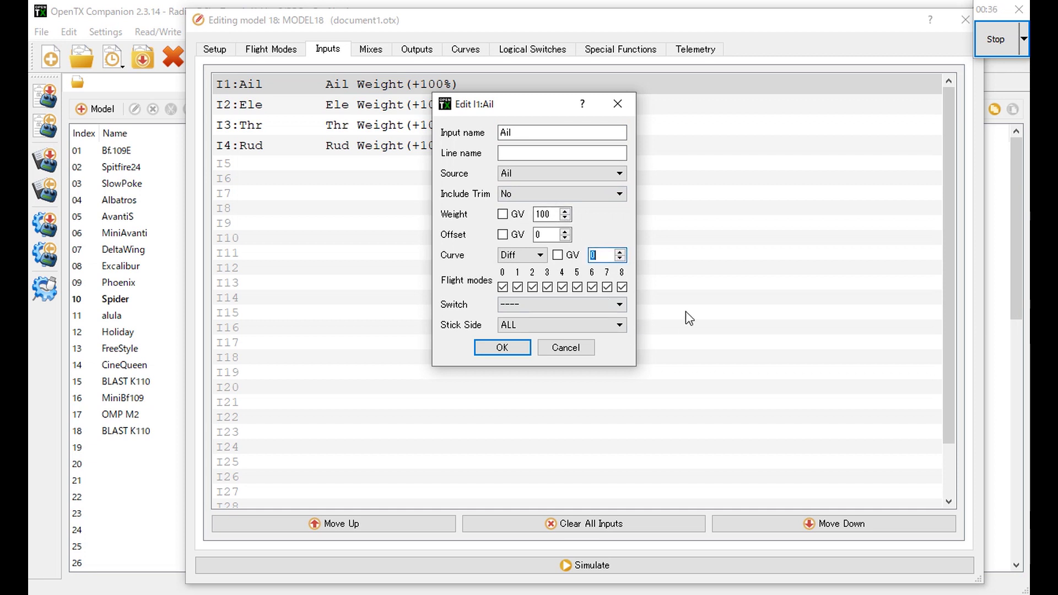
text(60)
click(538, 256)
click(510, 277)
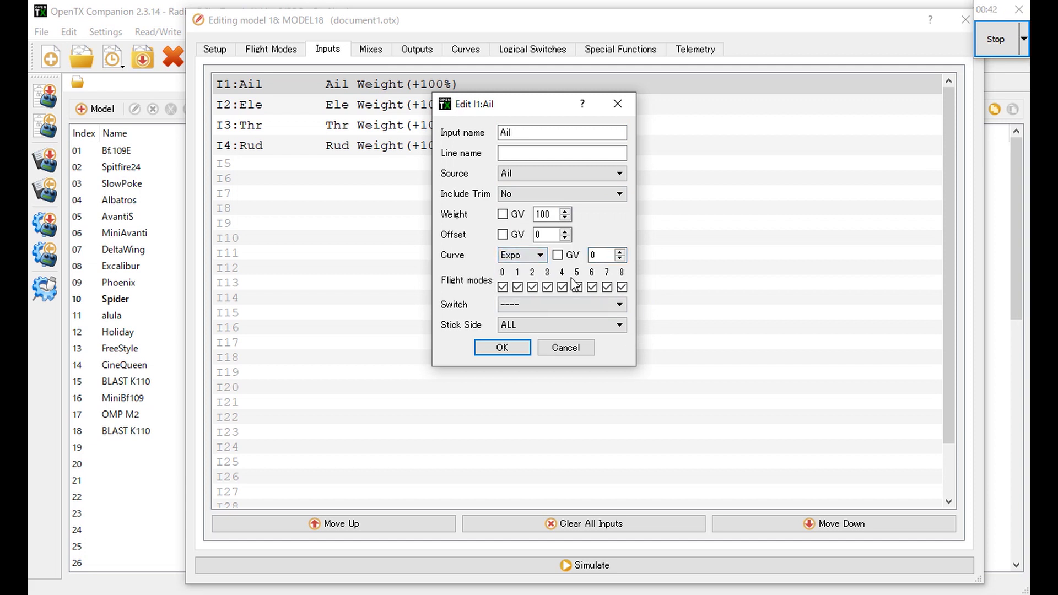
double_click(602, 255)
text(6)
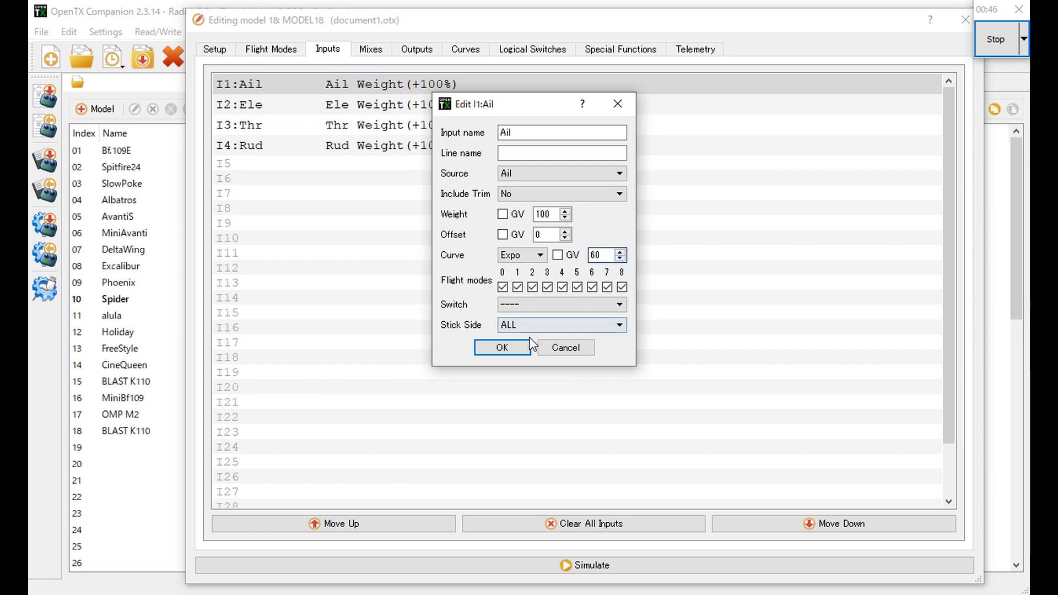
click(502, 348)
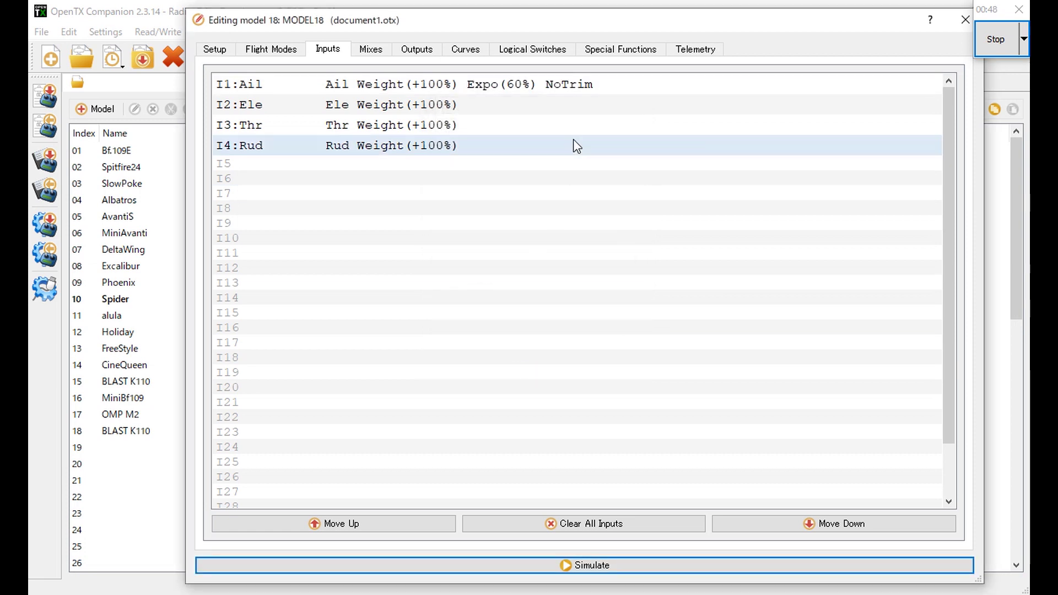
Edit the Ele input line to exclude trim and use an Expo curve of 60
double_click(591, 116)
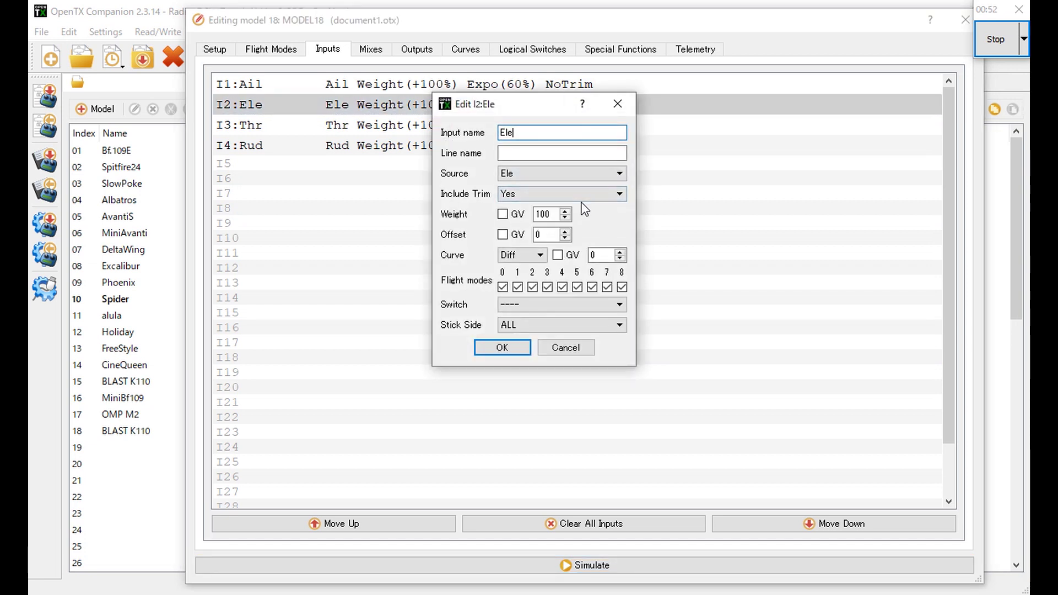
click(554, 192)
click(554, 204)
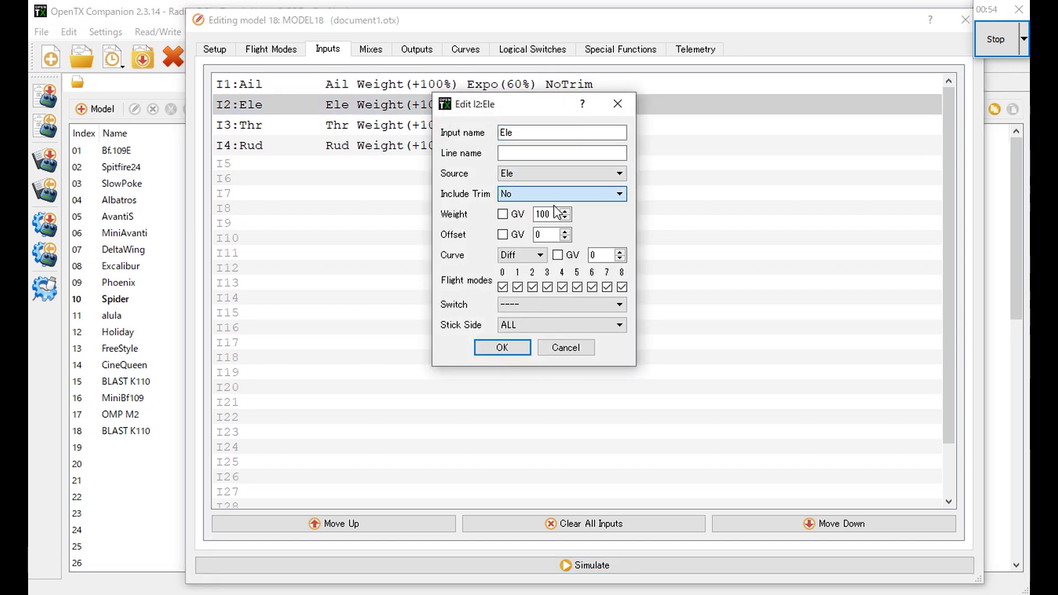
double_click(608, 249)
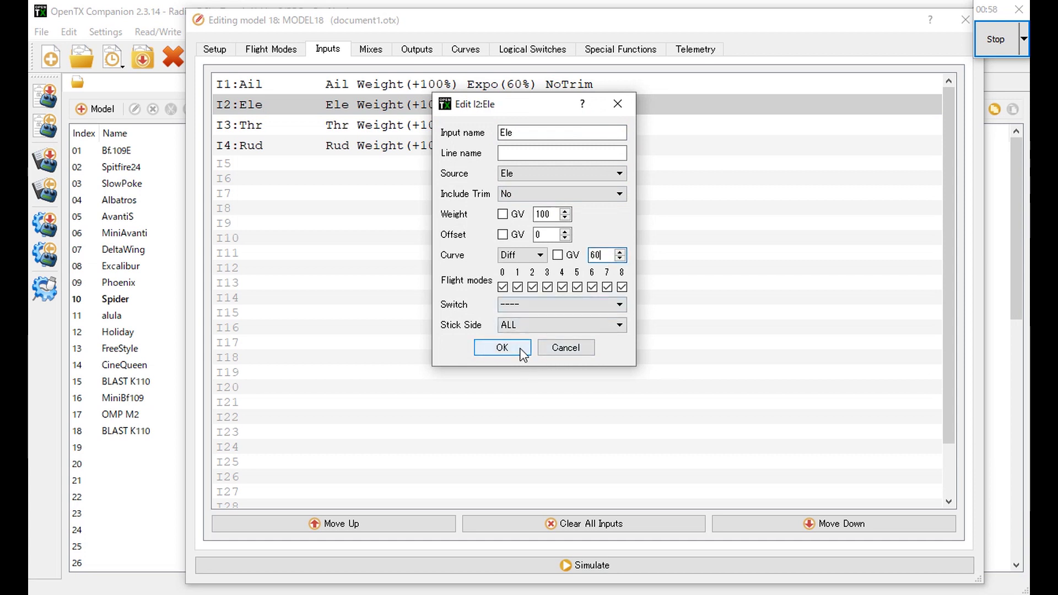
click(517, 255)
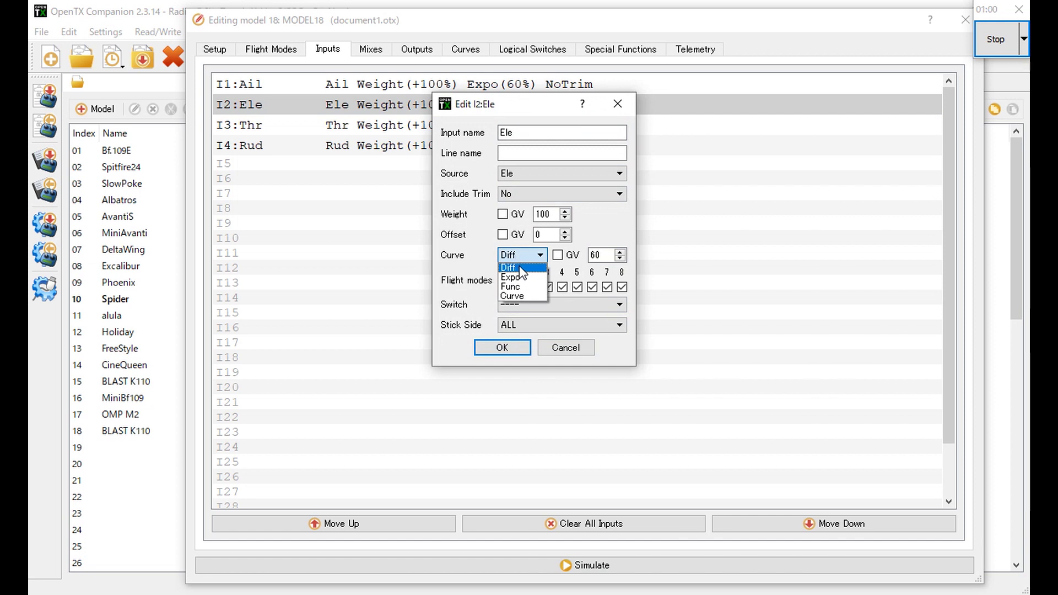
click(515, 277)
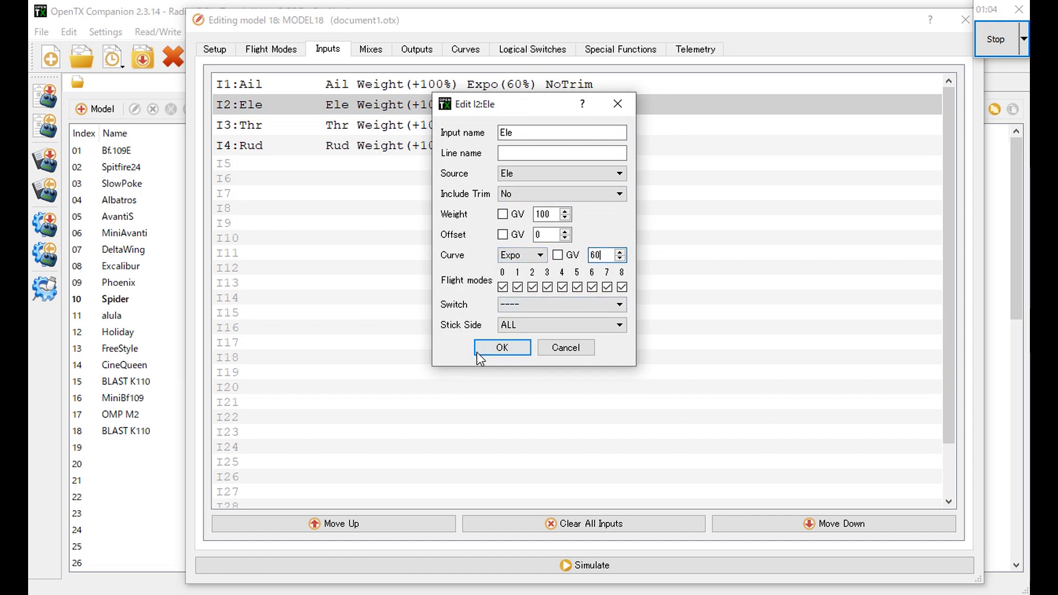
click(496, 348)
Set Include Trim to No for the Thr input line
click(532, 126)
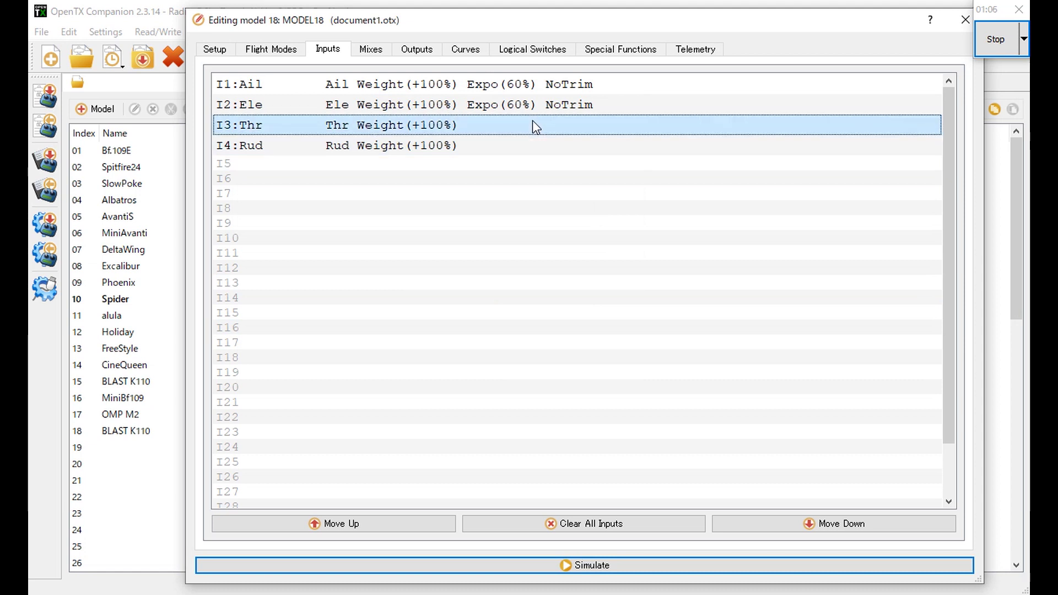
double_click(532, 122)
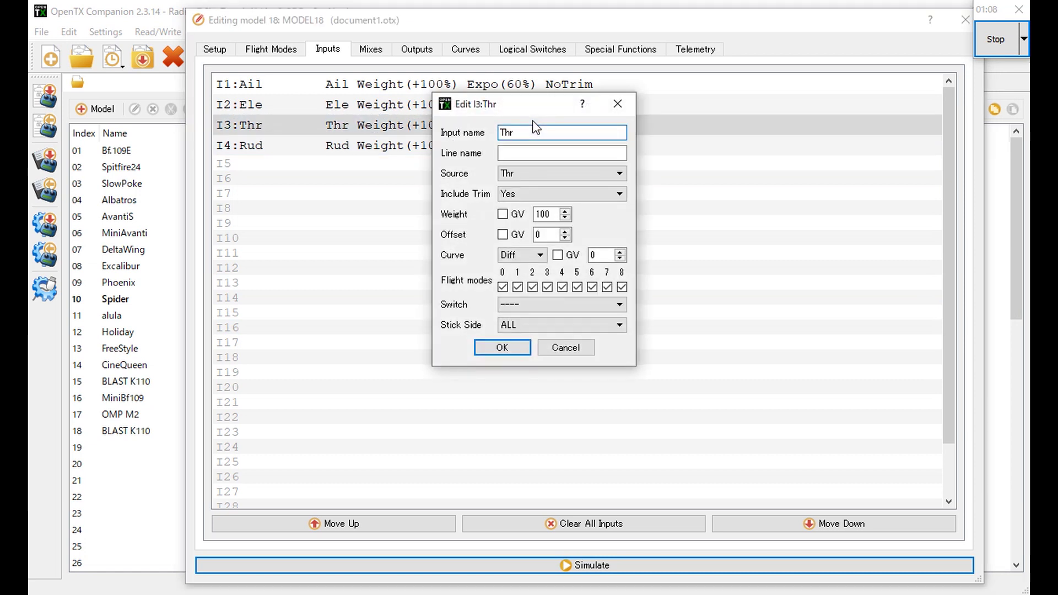
click(567, 194)
click(567, 206)
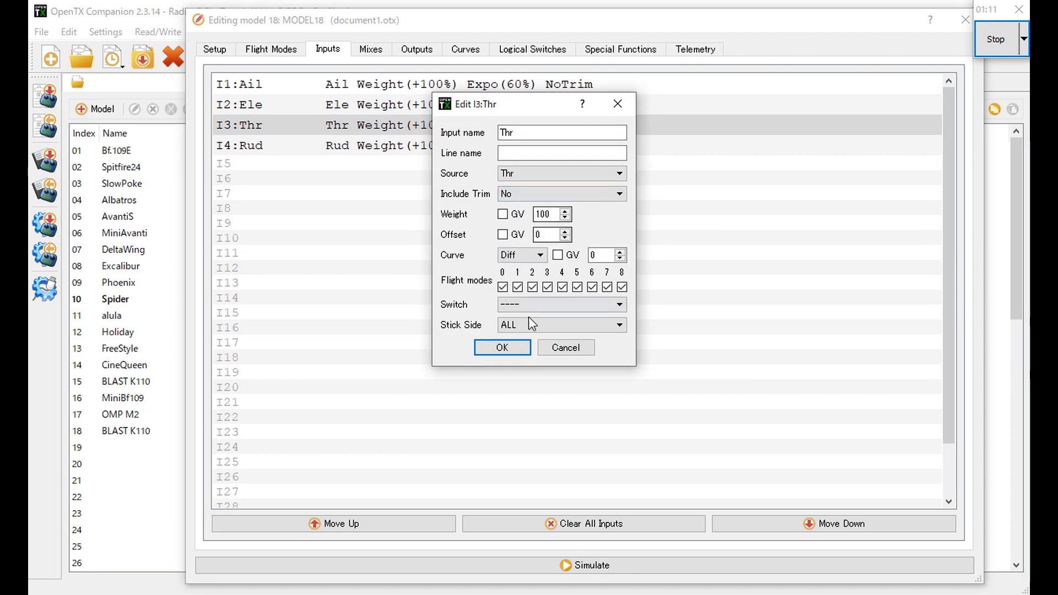
click(512, 351)
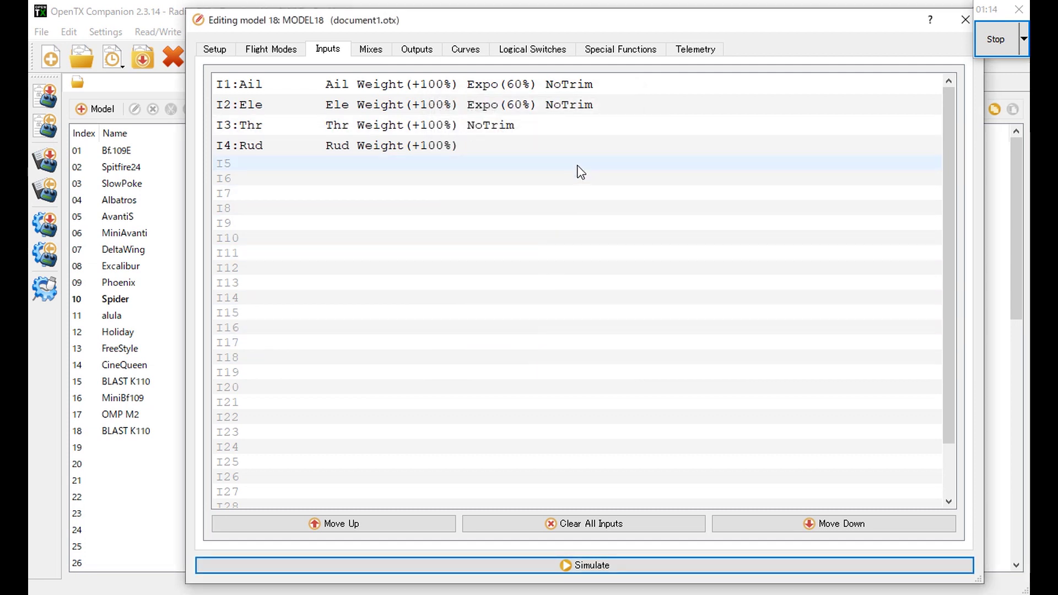
Edit the Rud input line to use an Expo curve of 20 and exclude trim
click(585, 148)
double_click(584, 150)
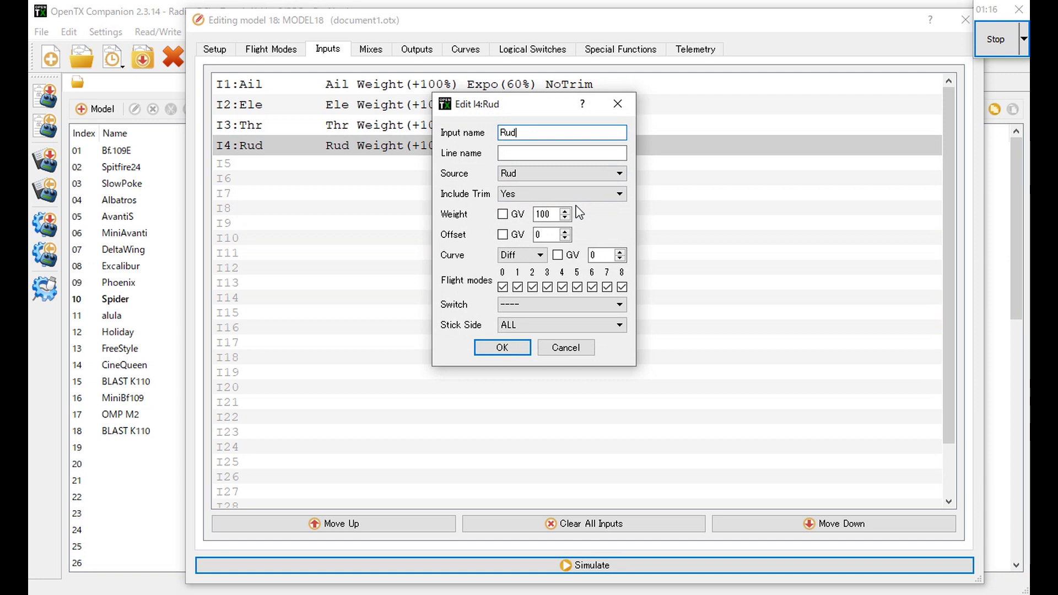
click(596, 255)
click(537, 255)
click(529, 277)
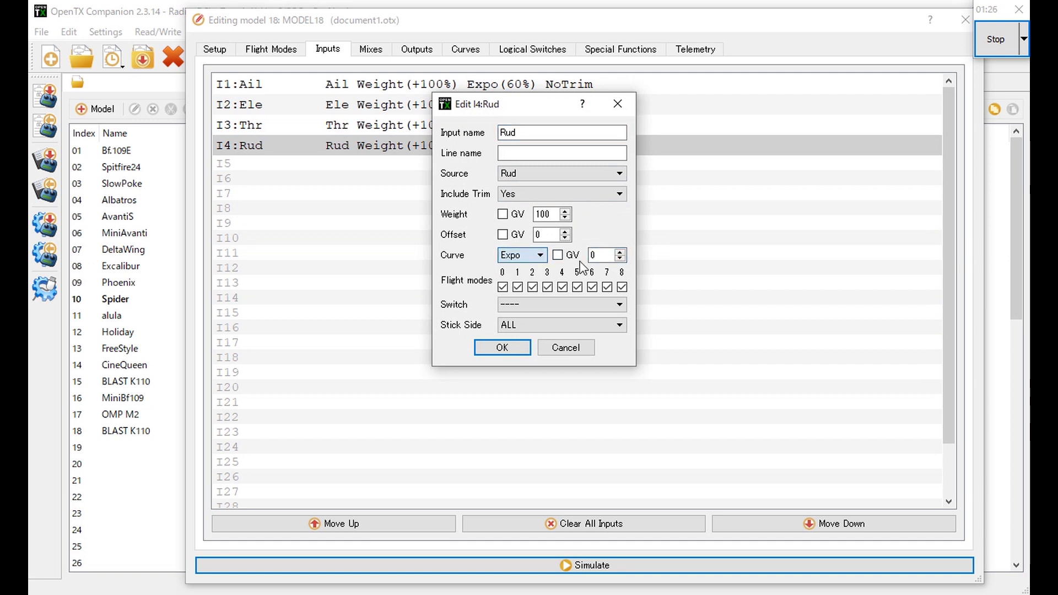
key(BackSpace)
text(2)
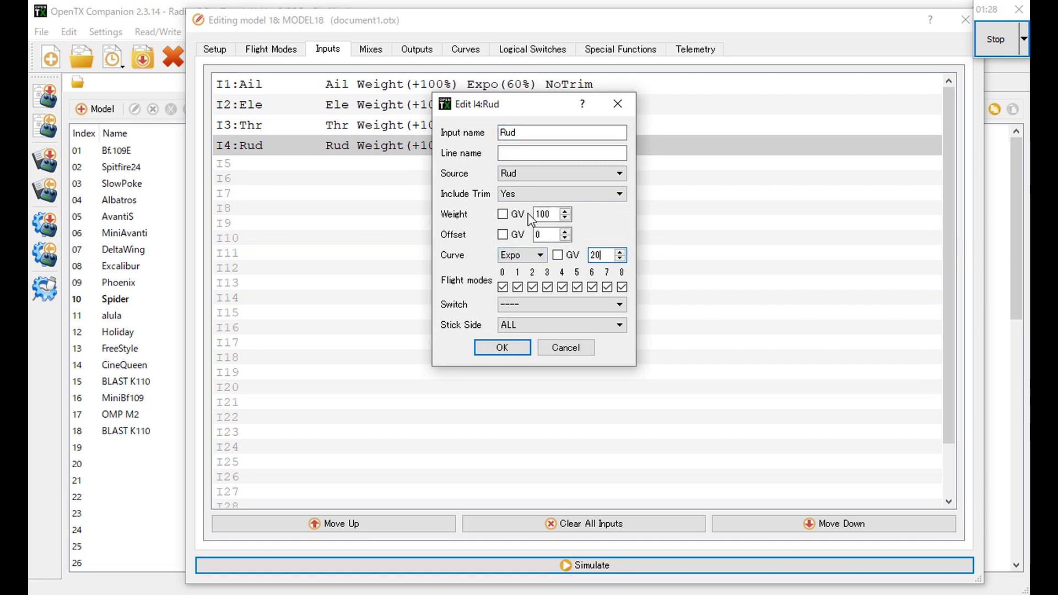
click(538, 198)
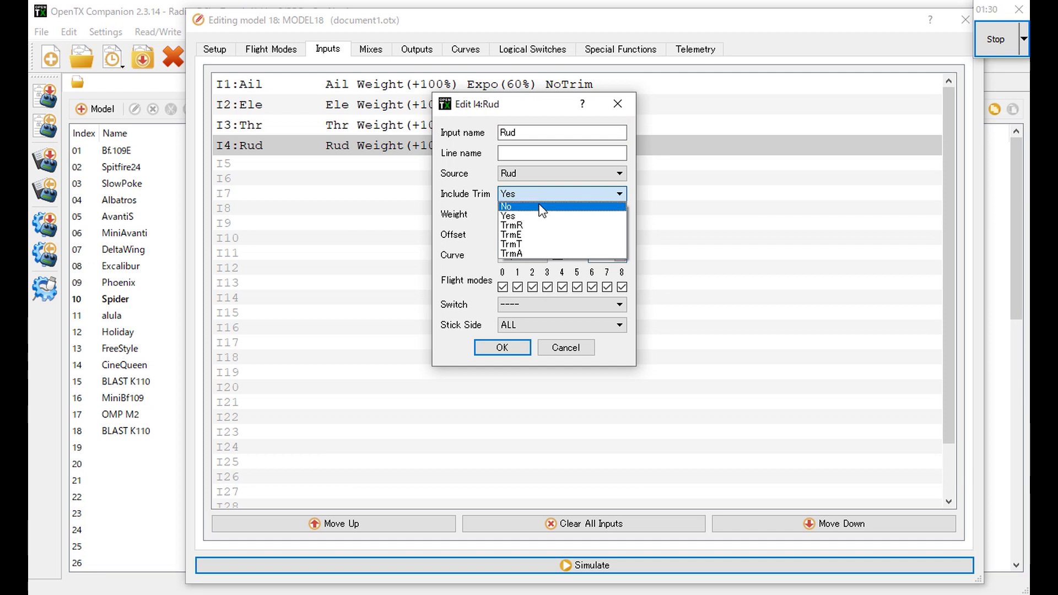
click(542, 208)
click(519, 345)
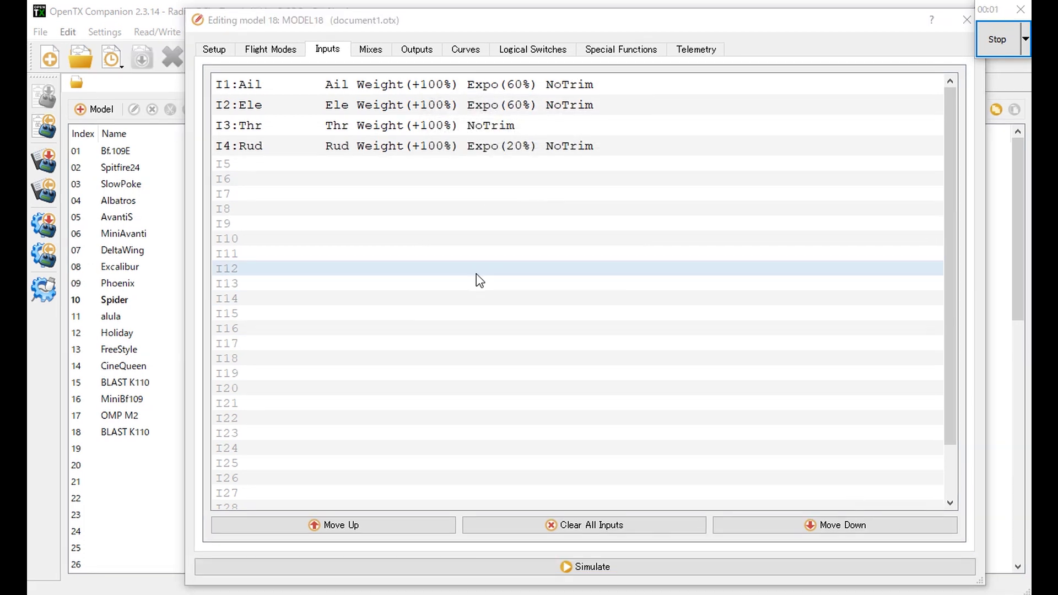
Duplicate the Thr input line three times so the throttle input has four identical lines
click(513, 125)
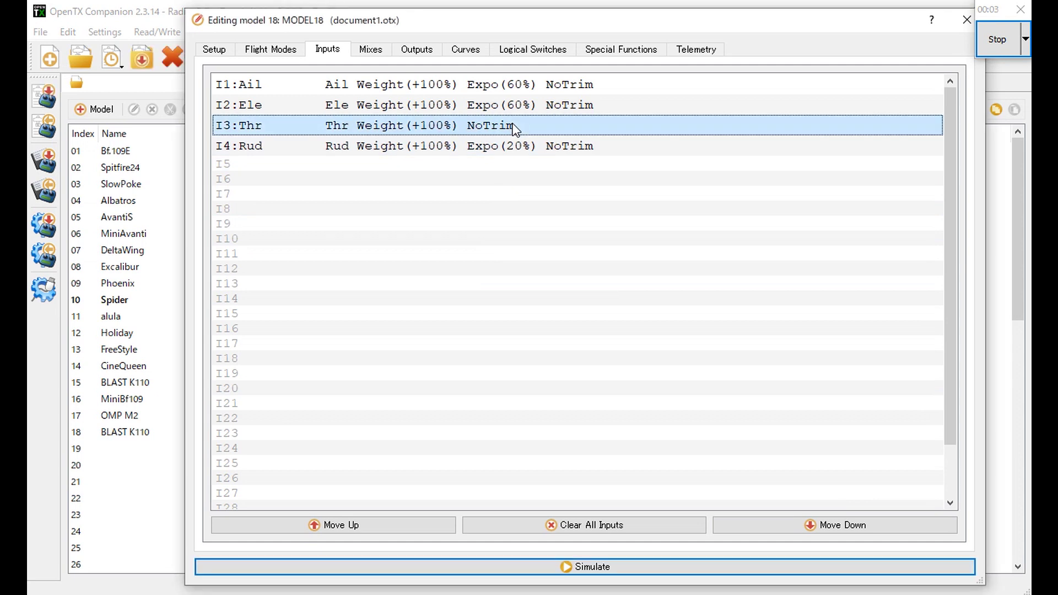
right_click(514, 130)
mouse_move(531, 130)
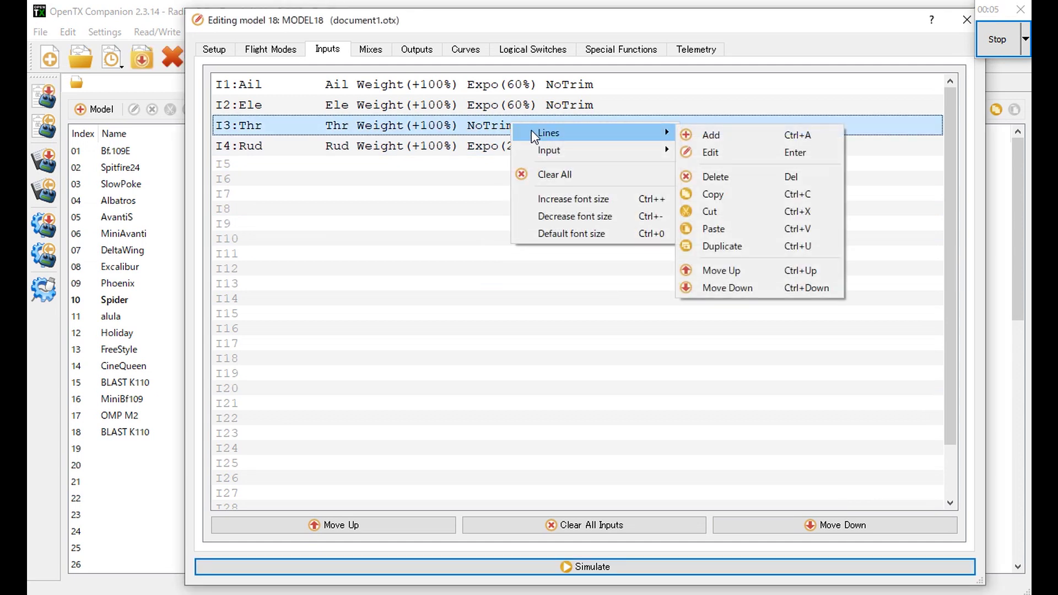
click(736, 246)
right_click(625, 120)
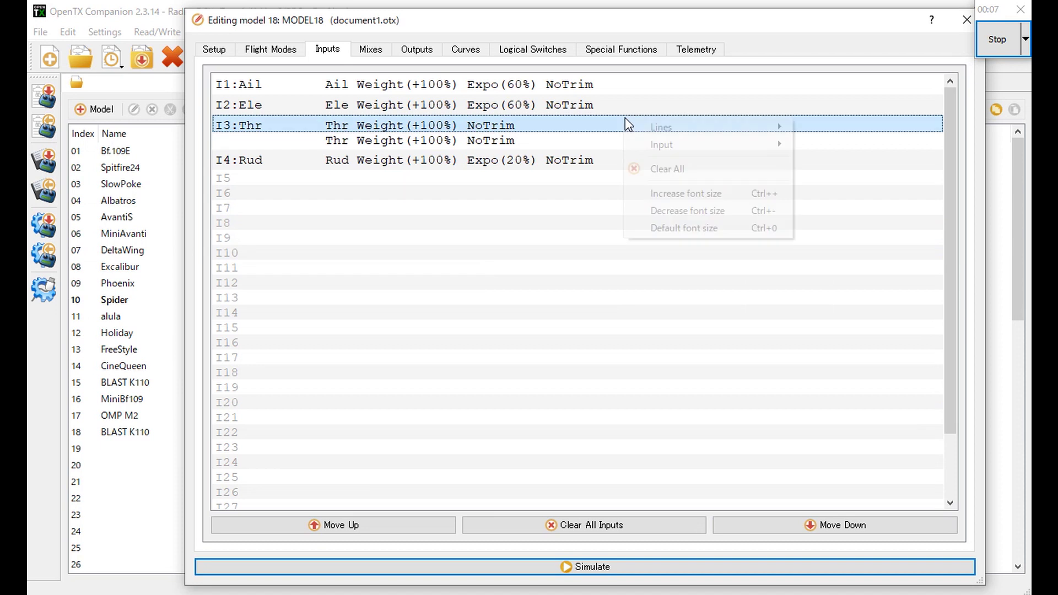
mouse_move(751, 134)
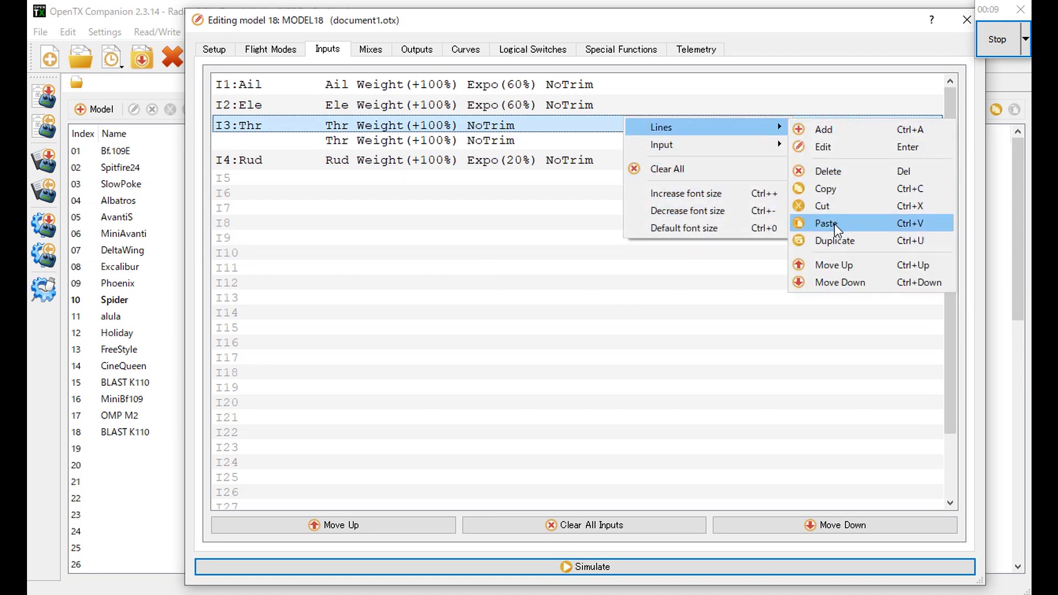
click(829, 243)
right_click(532, 144)
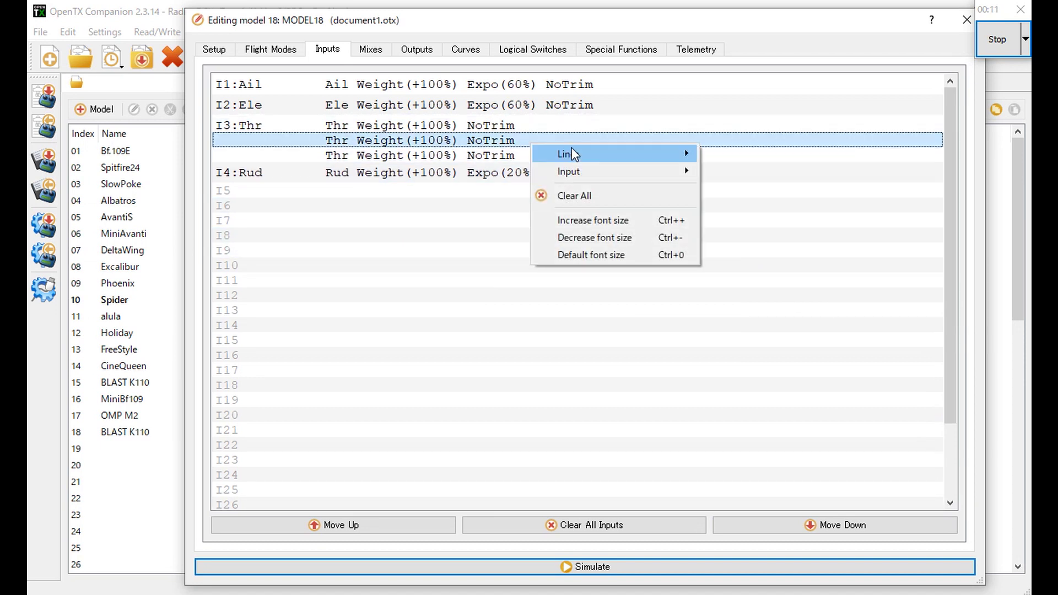
mouse_move(689, 154)
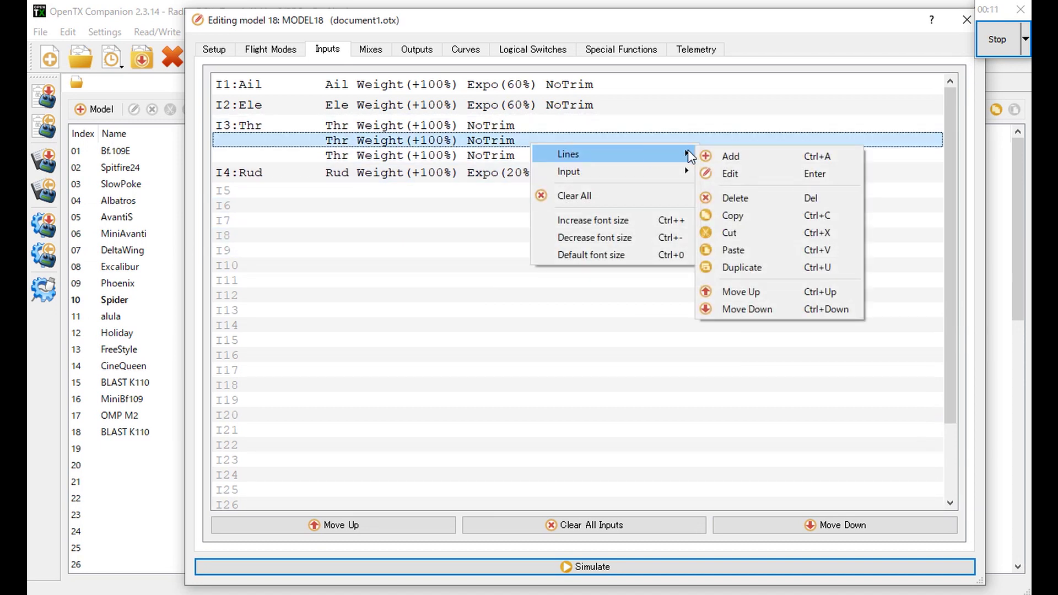
click(775, 269)
Assign curve CV1:HLD to the first Thr input line and restrict it to flight mode 1
double_click(512, 126)
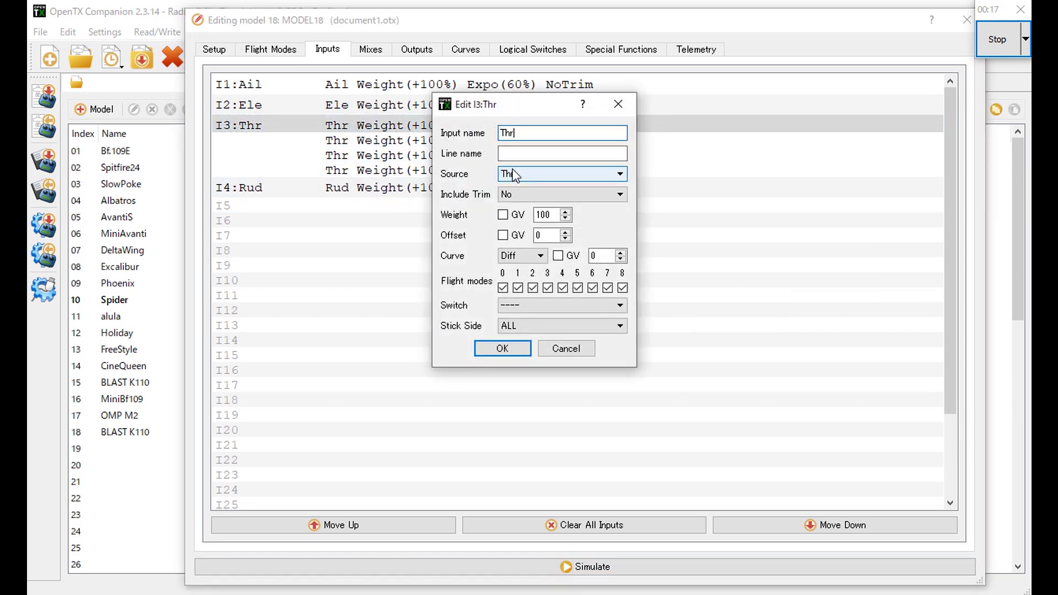
click(528, 257)
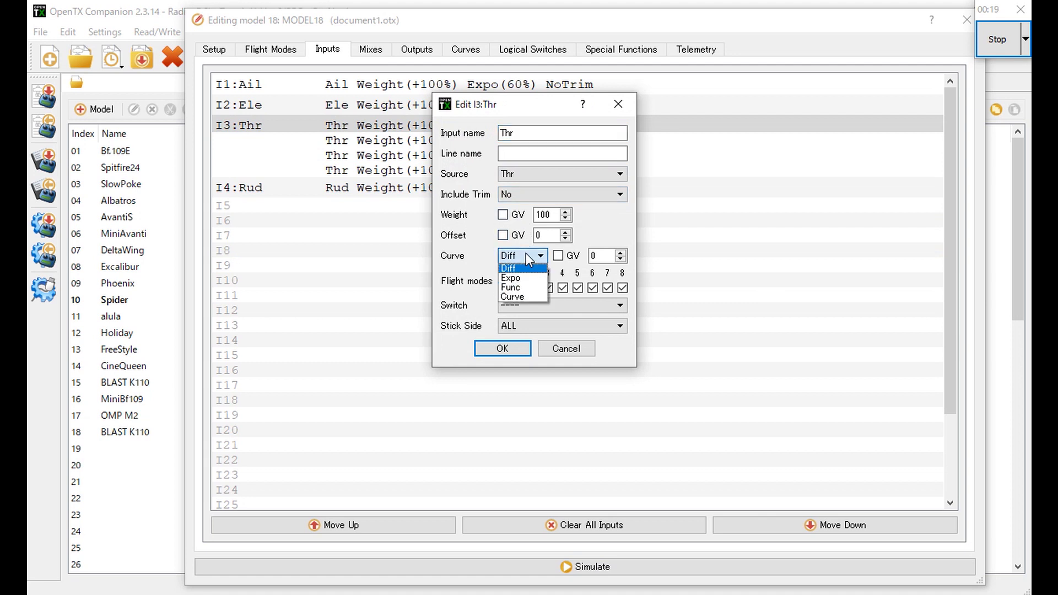
click(529, 296)
click(595, 255)
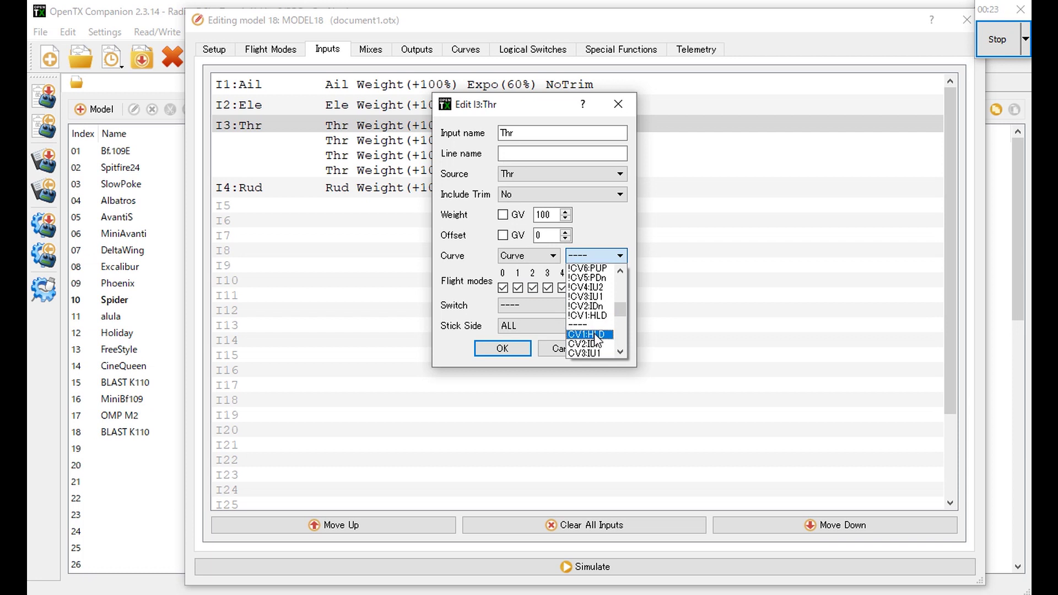
click(585, 333)
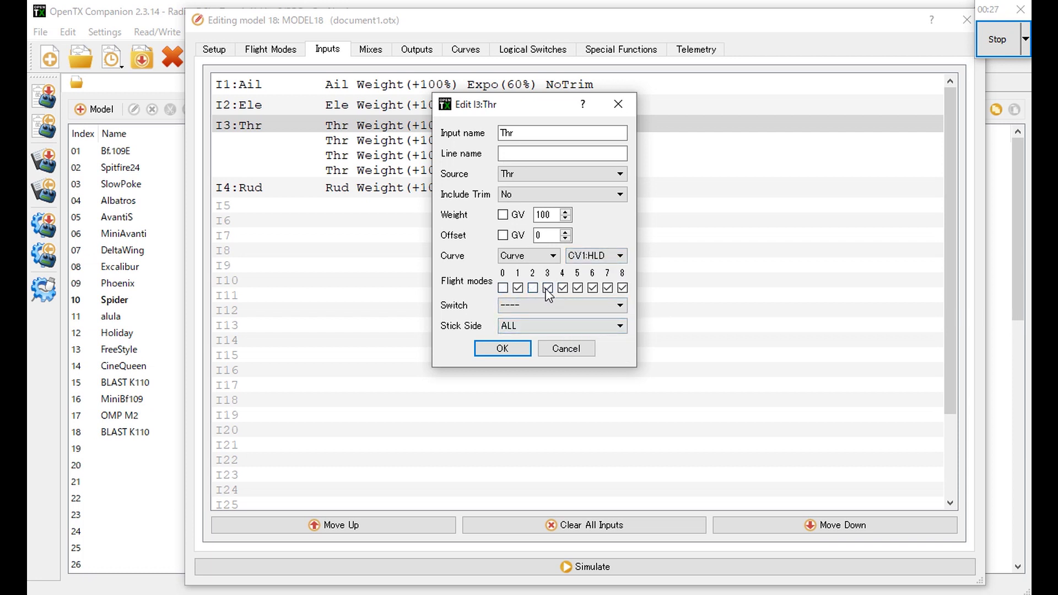
click(562, 288)
click(577, 287)
click(592, 288)
click(607, 287)
click(622, 288)
click(502, 348)
Assign curve CV2:IDn to the second Thr input line and restrict it to flight mode 2
click(596, 140)
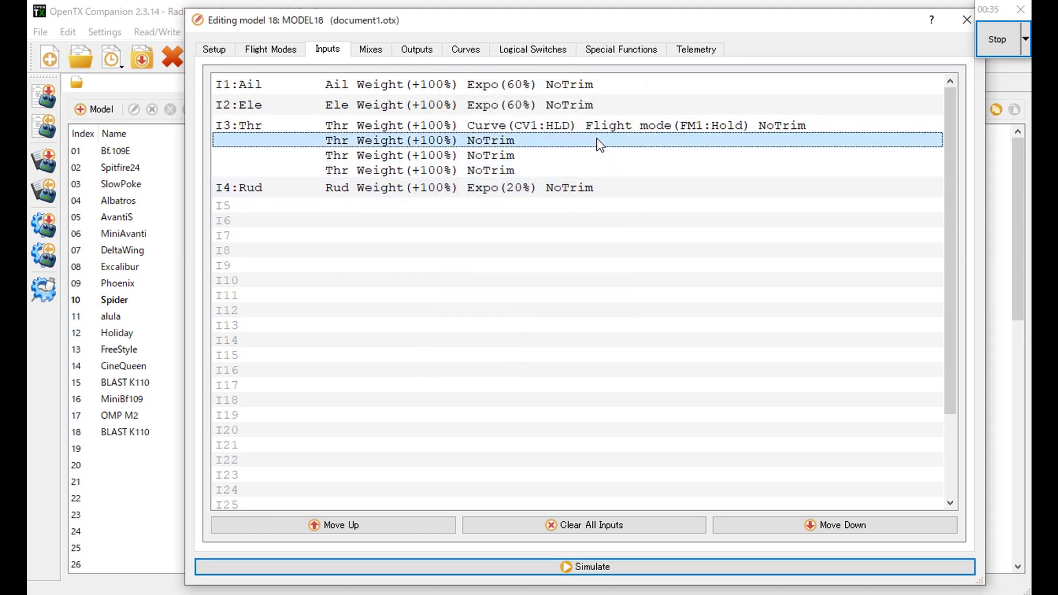
double_click(596, 140)
click(522, 255)
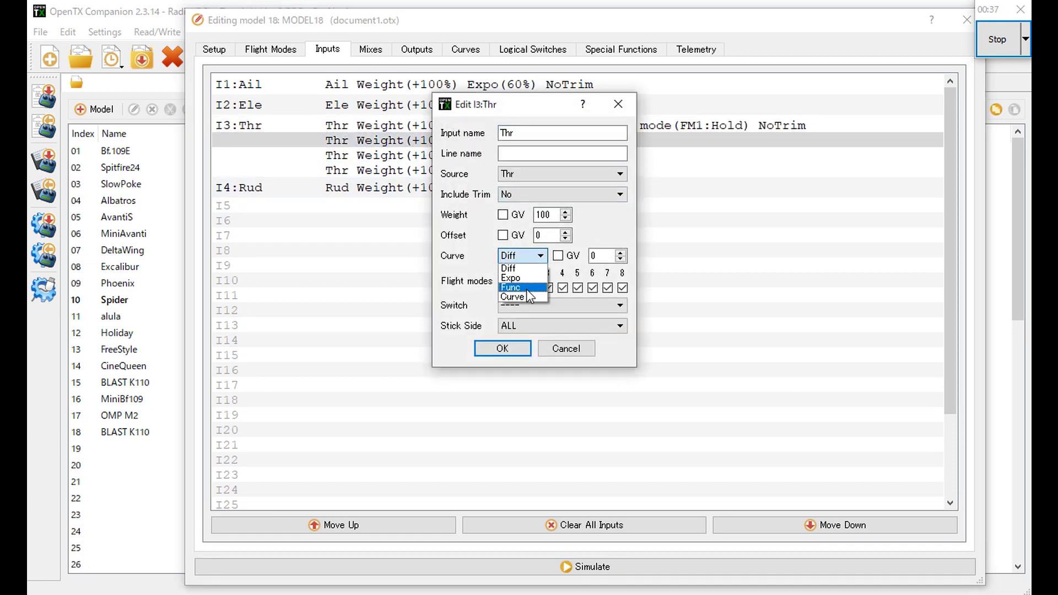
click(526, 296)
click(600, 256)
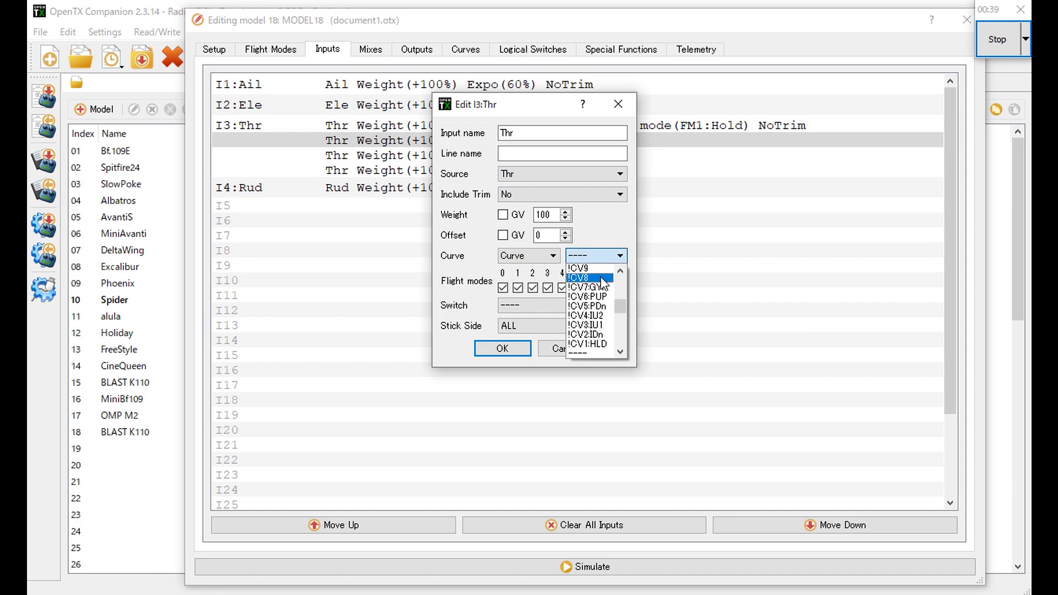
scroll(600, 308, down, 1)
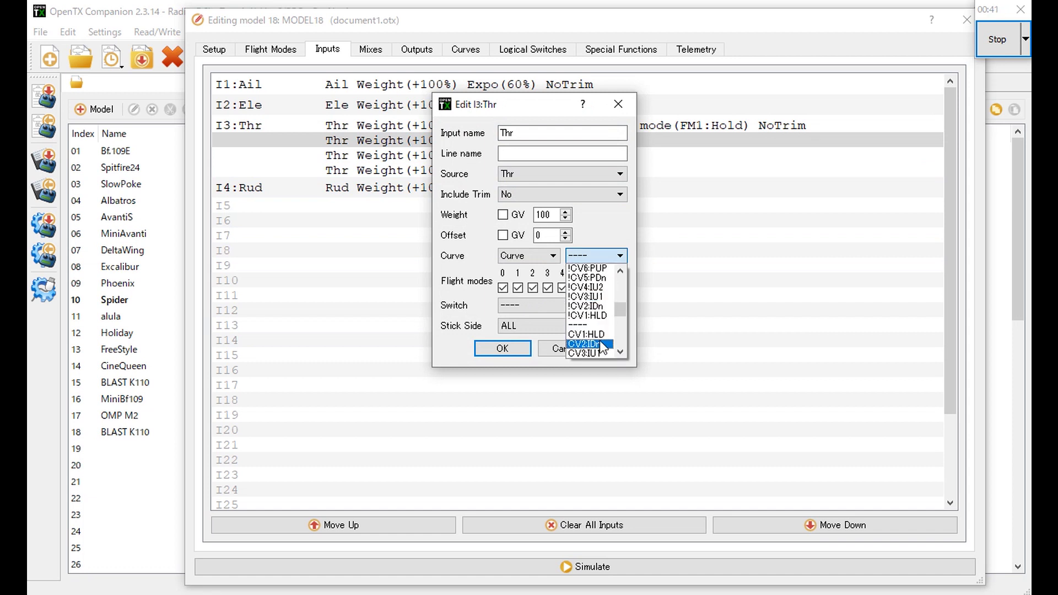
click(602, 345)
click(547, 288)
click(562, 287)
click(576, 287)
click(592, 288)
click(605, 288)
click(501, 348)
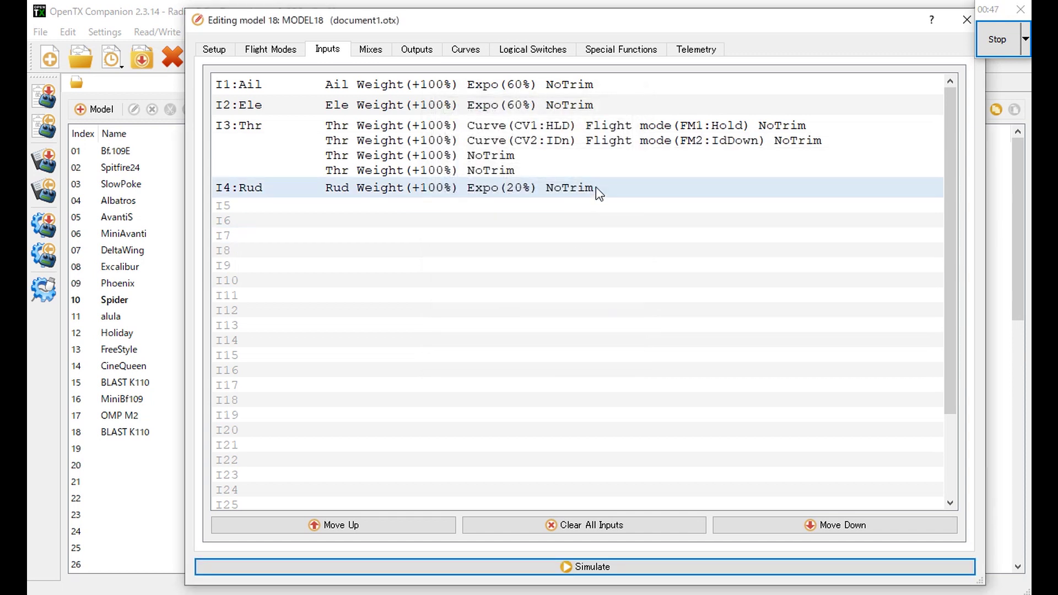
Assign curve CV3:IU1 to the third Thr input line and restrict it to flight mode 3
double_click(590, 157)
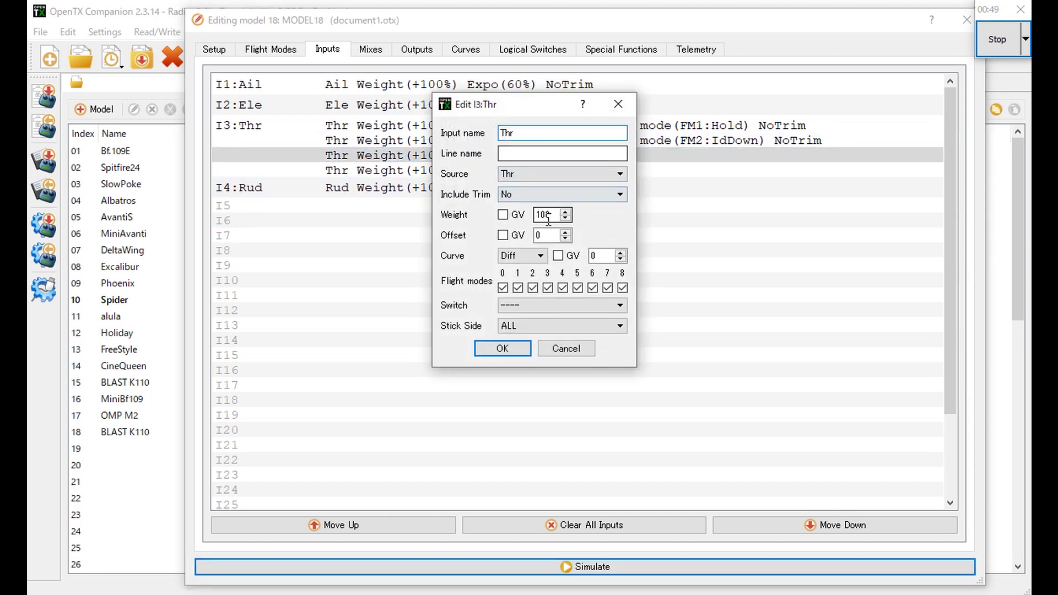
click(523, 262)
click(522, 293)
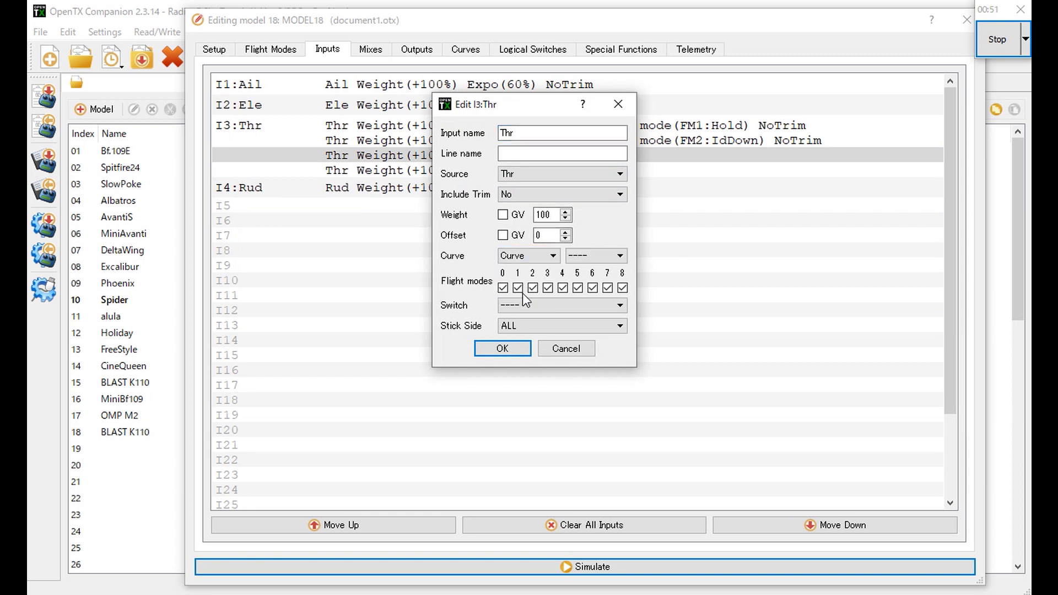
click(597, 258)
scroll(600, 301, down, 2)
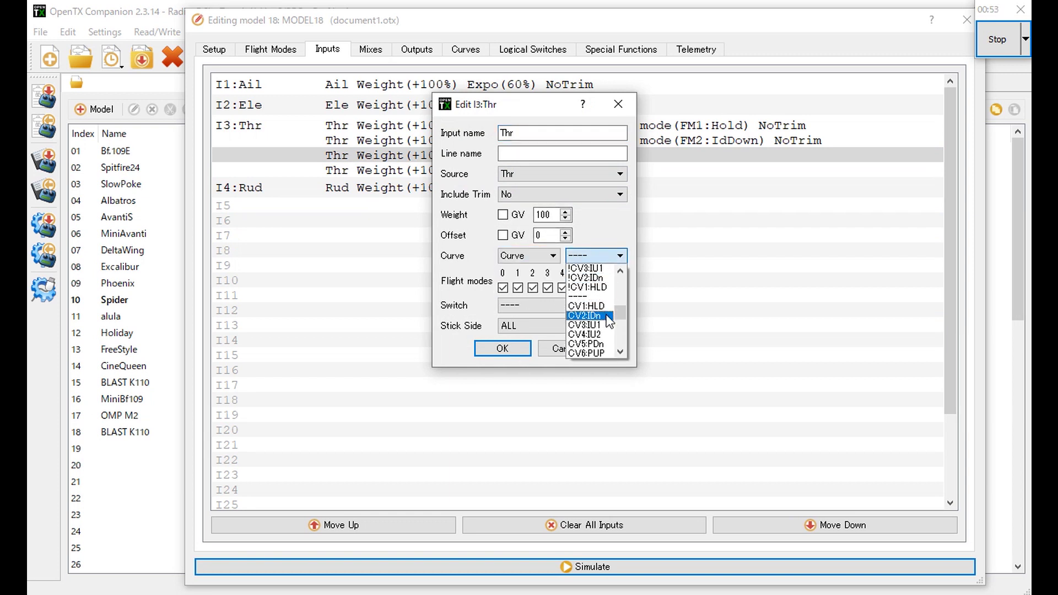
click(605, 325)
click(503, 288)
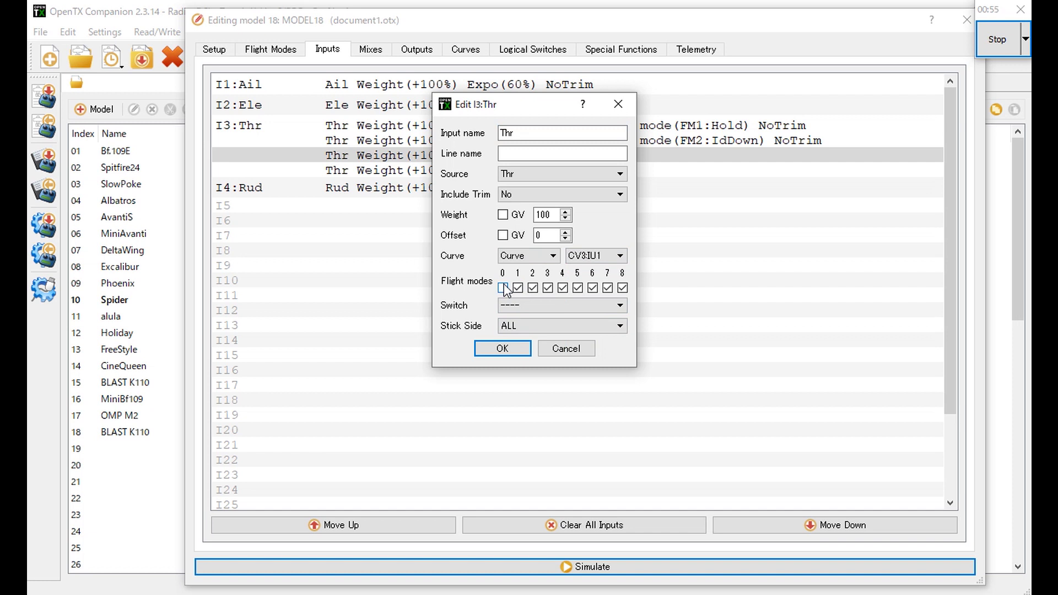
click(562, 287)
click(606, 287)
click(620, 287)
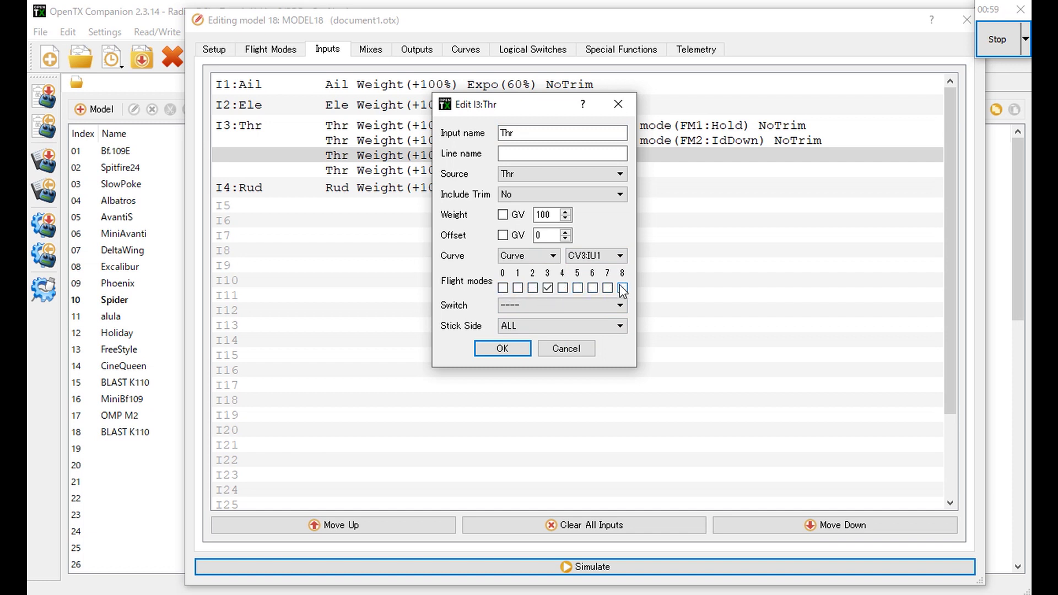
click(514, 349)
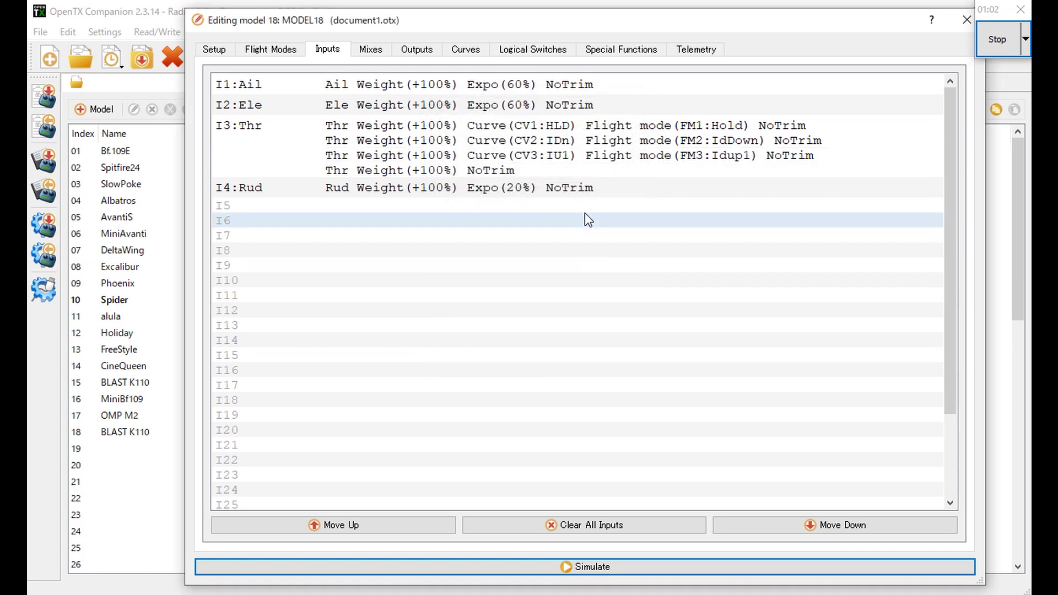
Assign curve CV4:IU2 to the fourth Thr input line and restrict it to flight mode 4
double_click(604, 168)
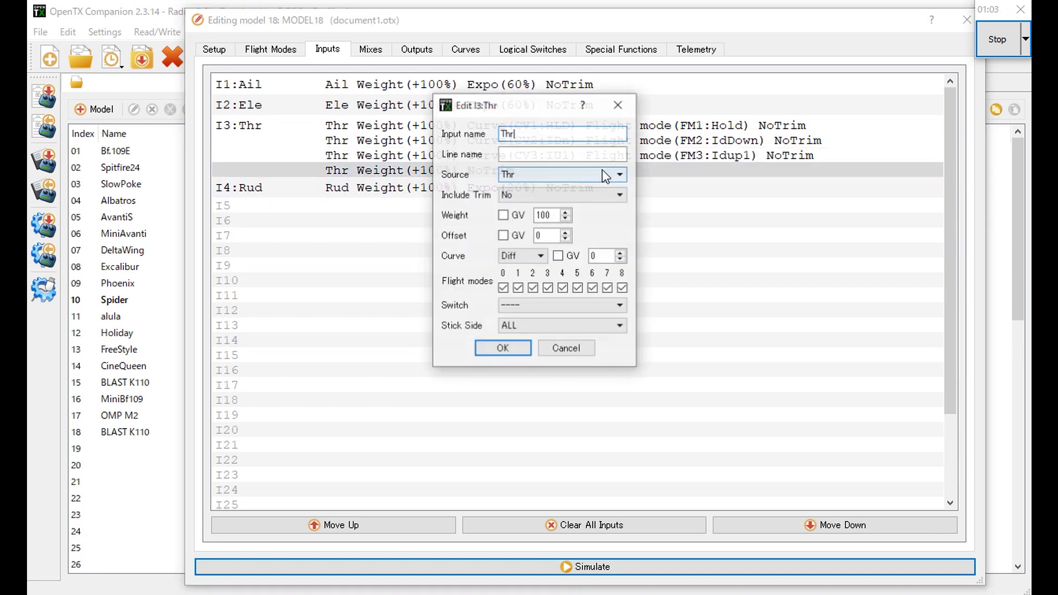
click(510, 256)
click(513, 298)
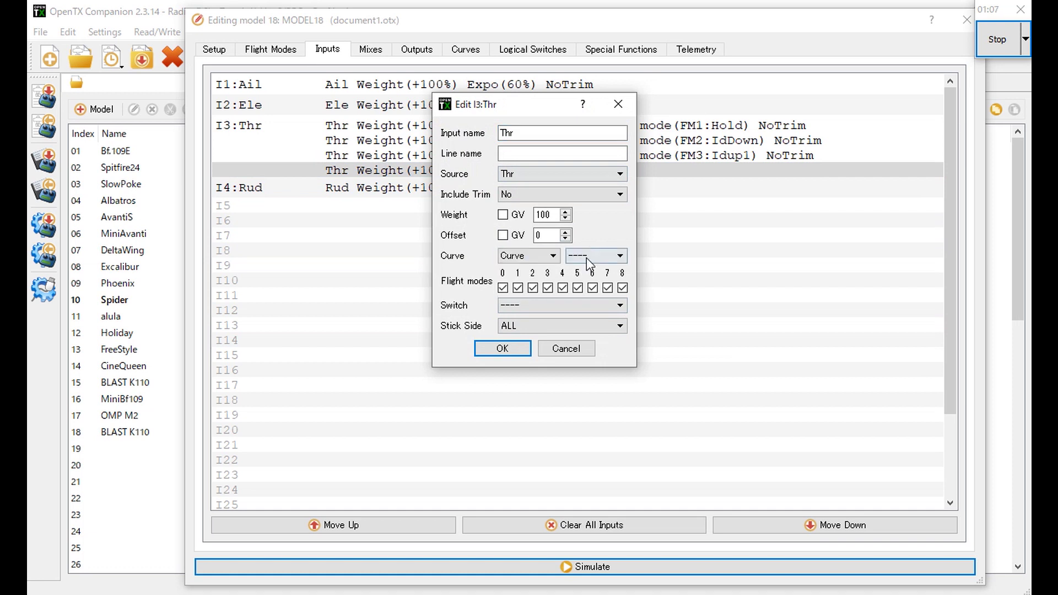
click(596, 255)
scroll(602, 346, down, 1)
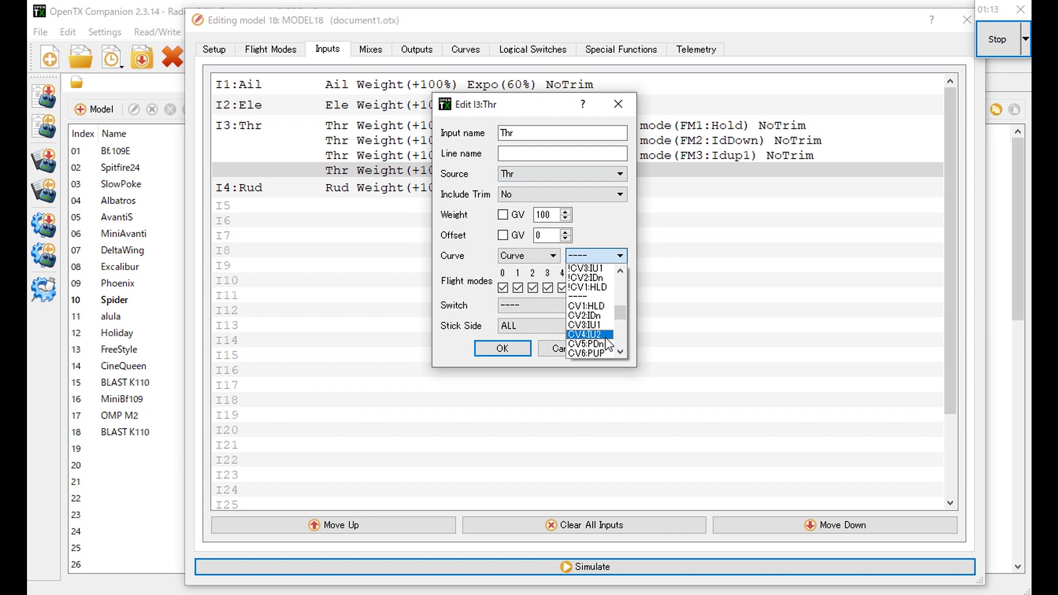
click(605, 337)
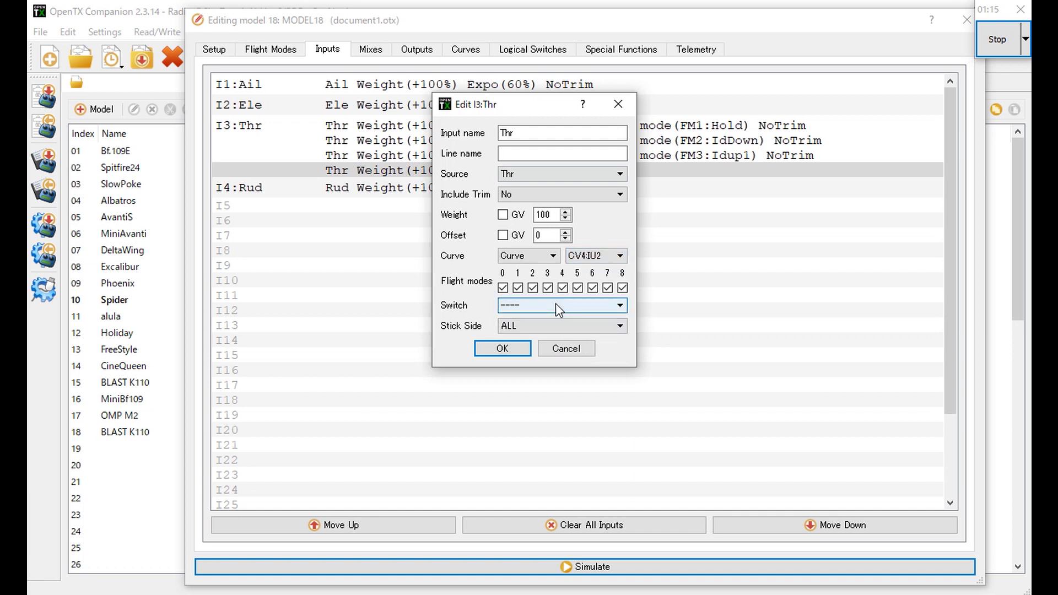
click(503, 288)
click(532, 288)
click(548, 288)
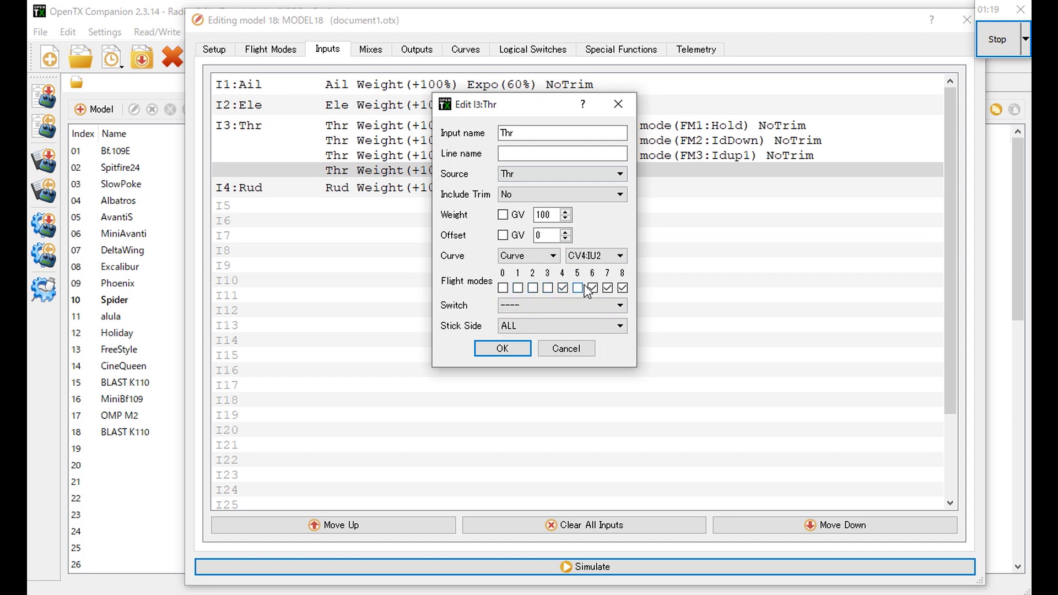
click(608, 288)
click(522, 353)
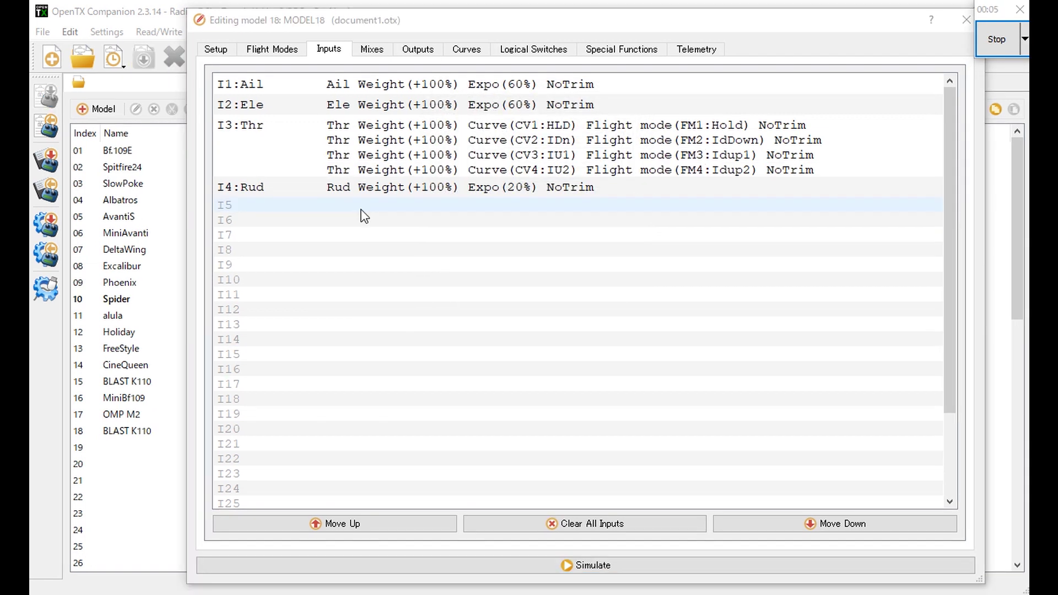
Create input I5 named GYR with switch SD as its source and trim excluded
double_click(363, 212)
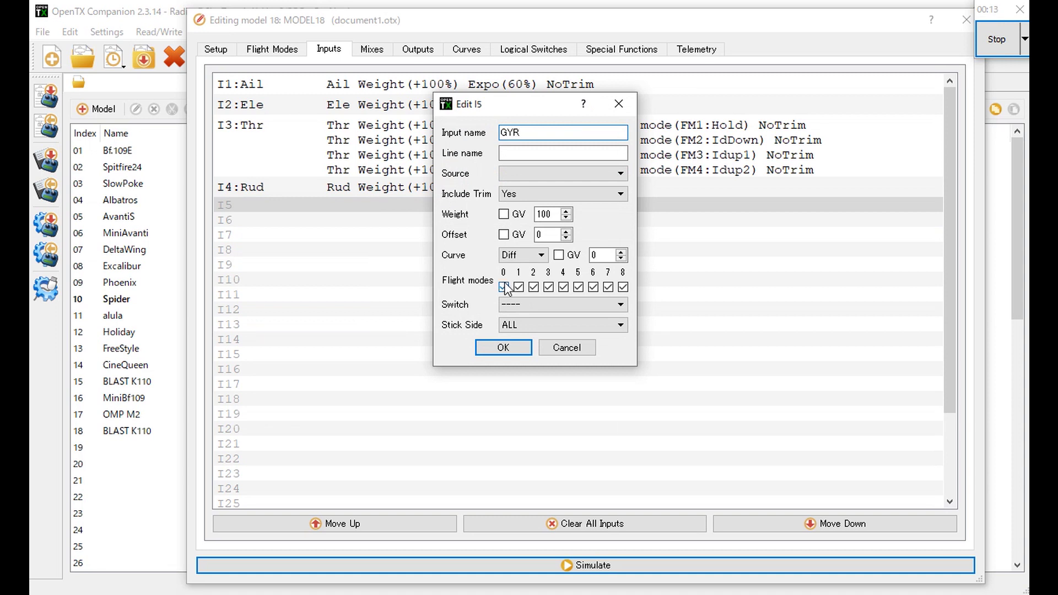
click(599, 173)
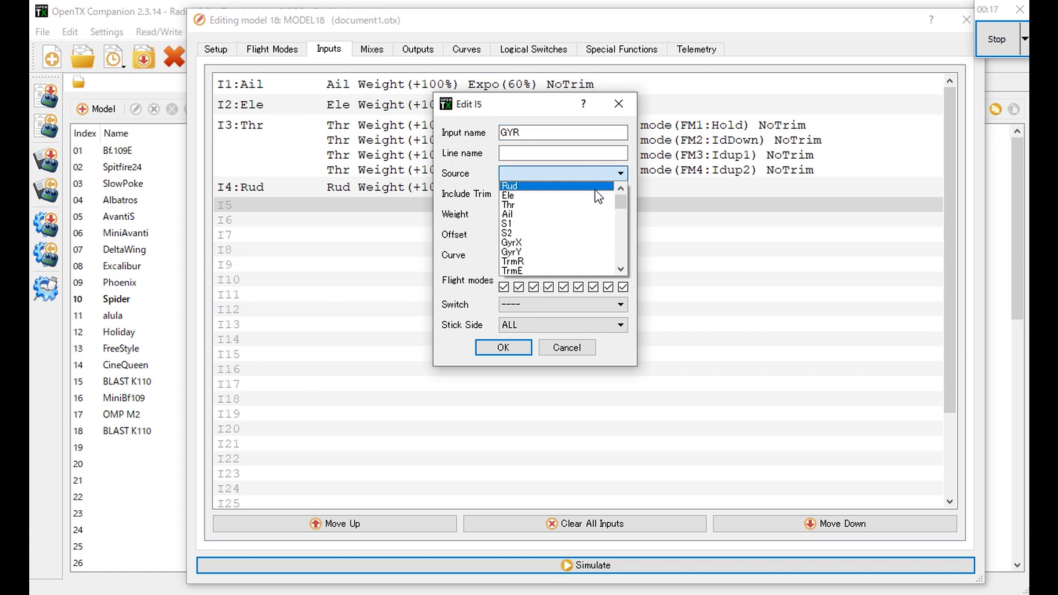
scroll(588, 220, down, 2)
scroll(567, 221, down, 2)
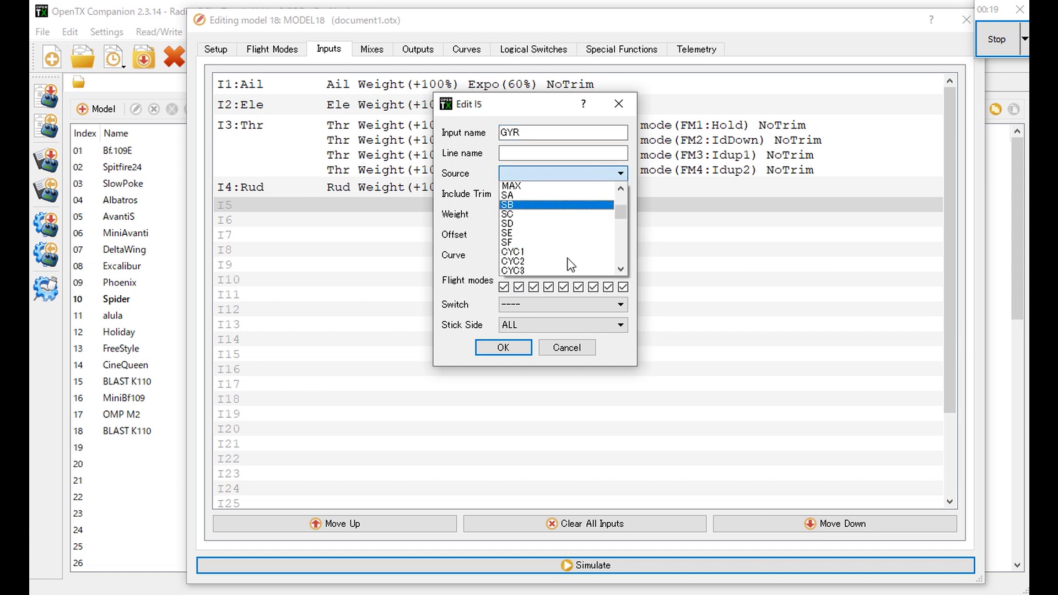
click(573, 224)
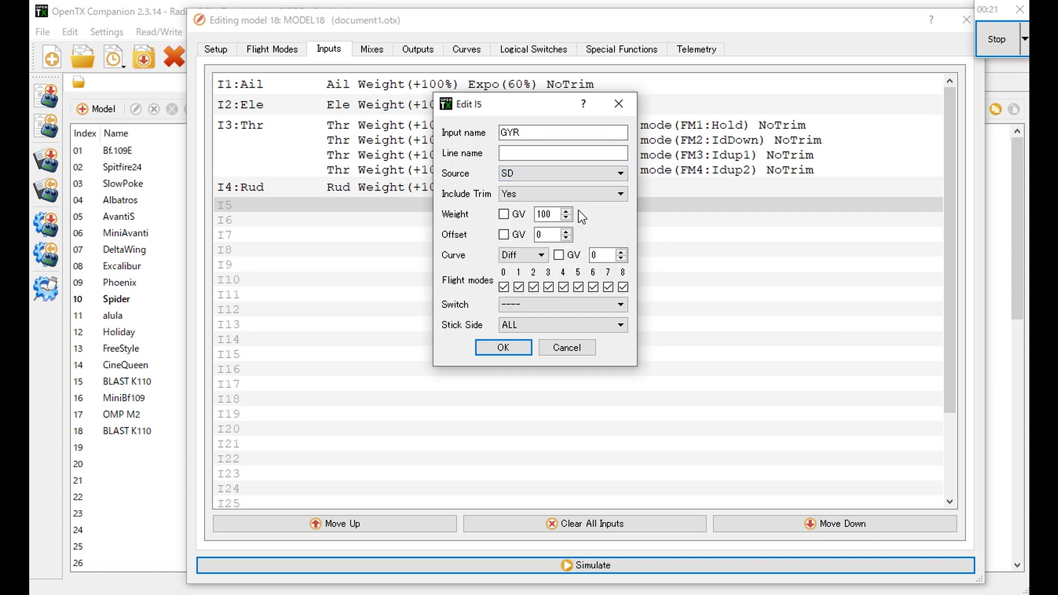
click(564, 196)
click(565, 206)
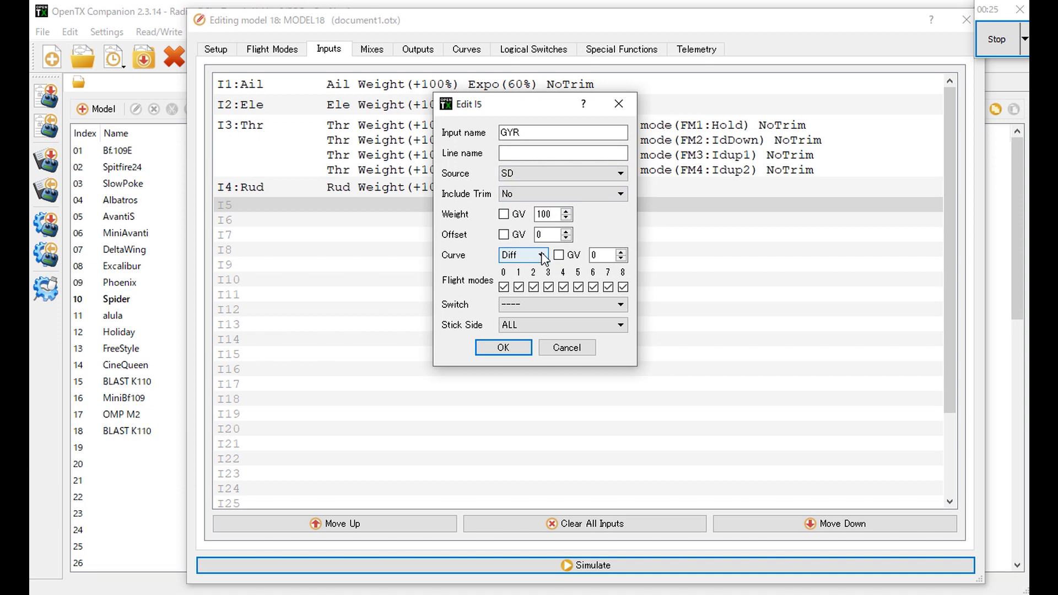
Assign the custom curve CV7:GYR to the GYR input and accept the input settings
click(542, 256)
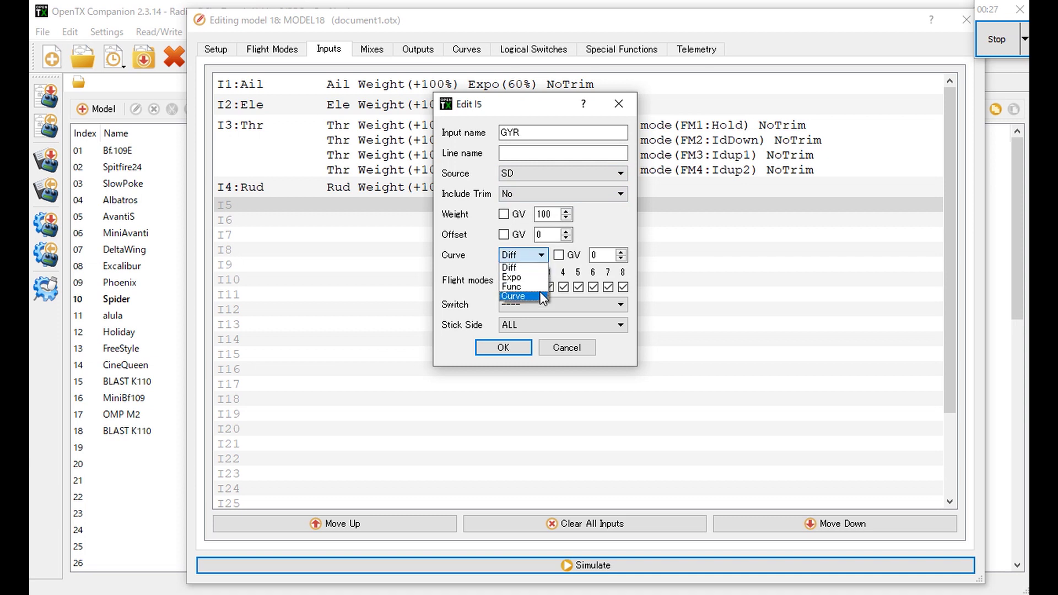
click(541, 296)
click(603, 257)
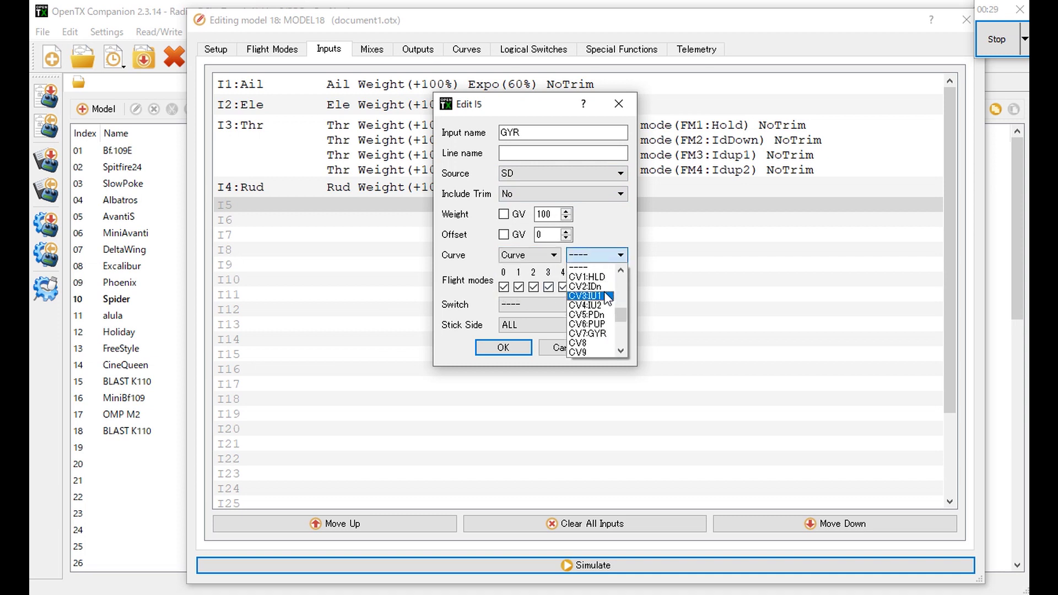
click(603, 333)
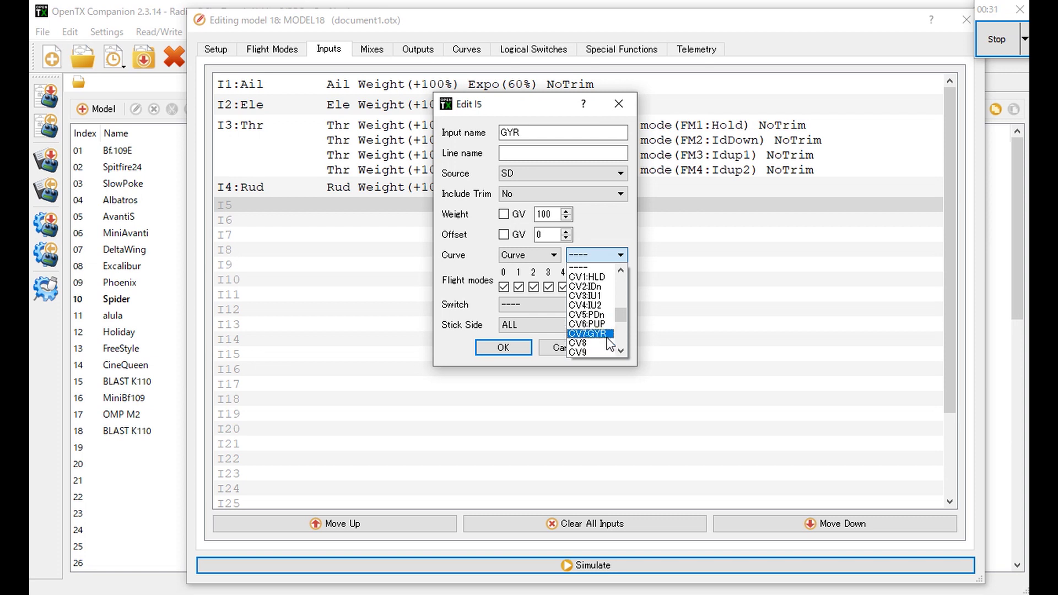
click(503, 349)
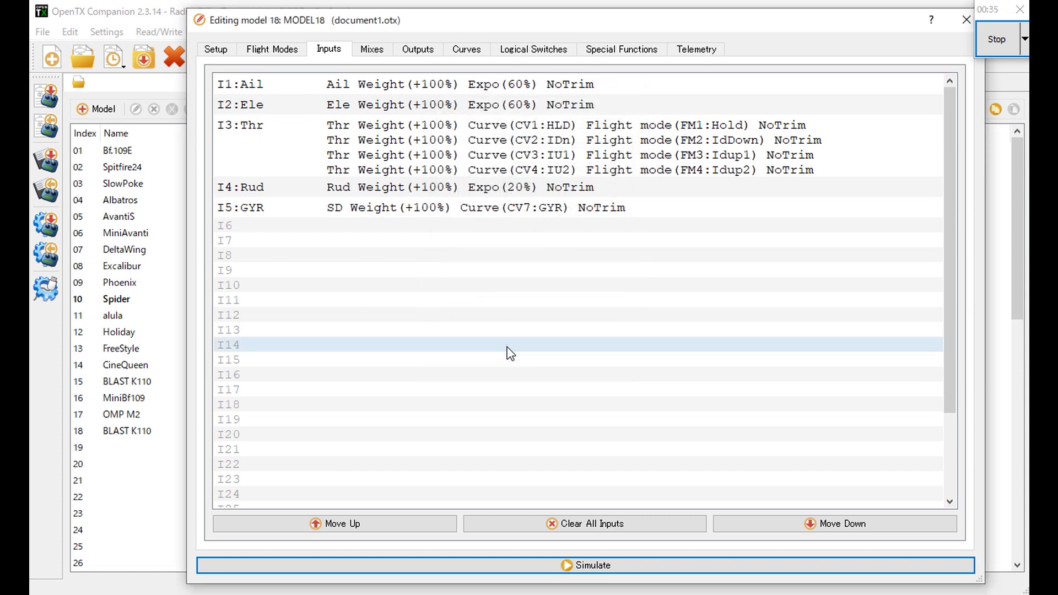
Create input I6 named PIT with Thr as its source and trim excluded
double_click(574, 230)
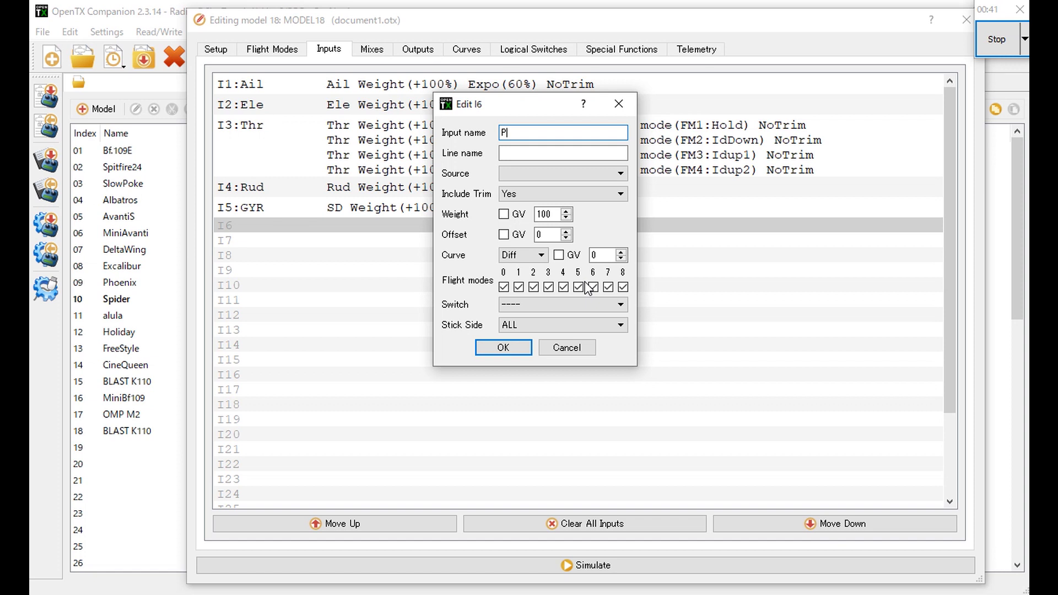
click(581, 180)
click(584, 176)
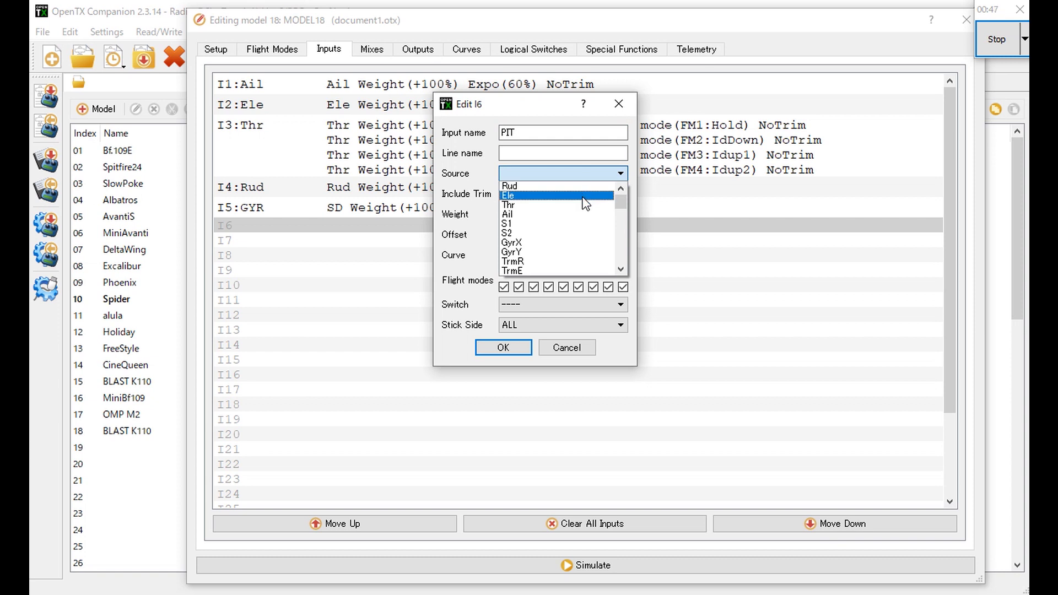
click(584, 205)
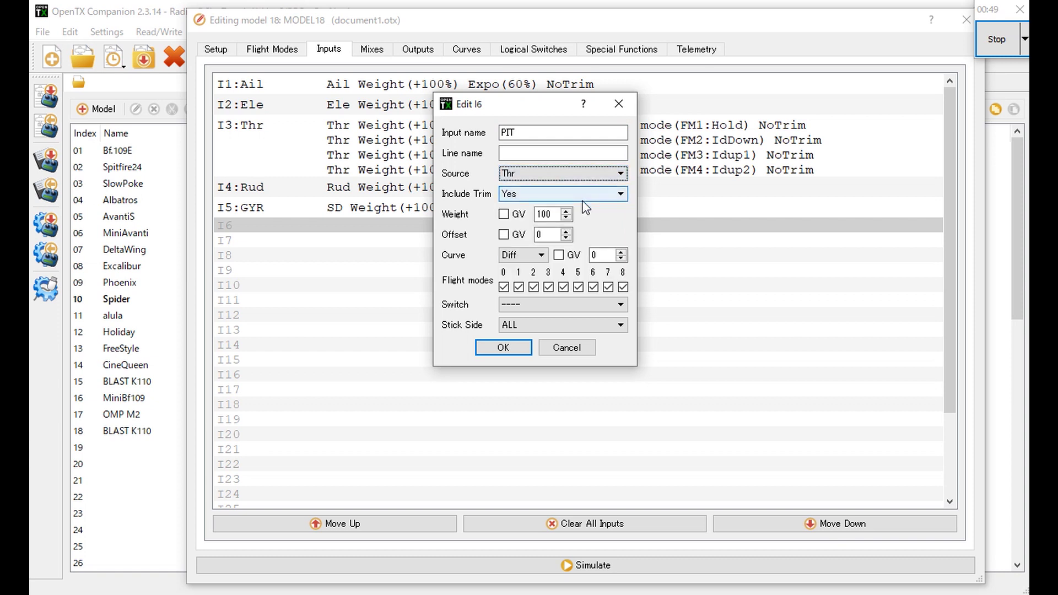
click(583, 199)
click(579, 211)
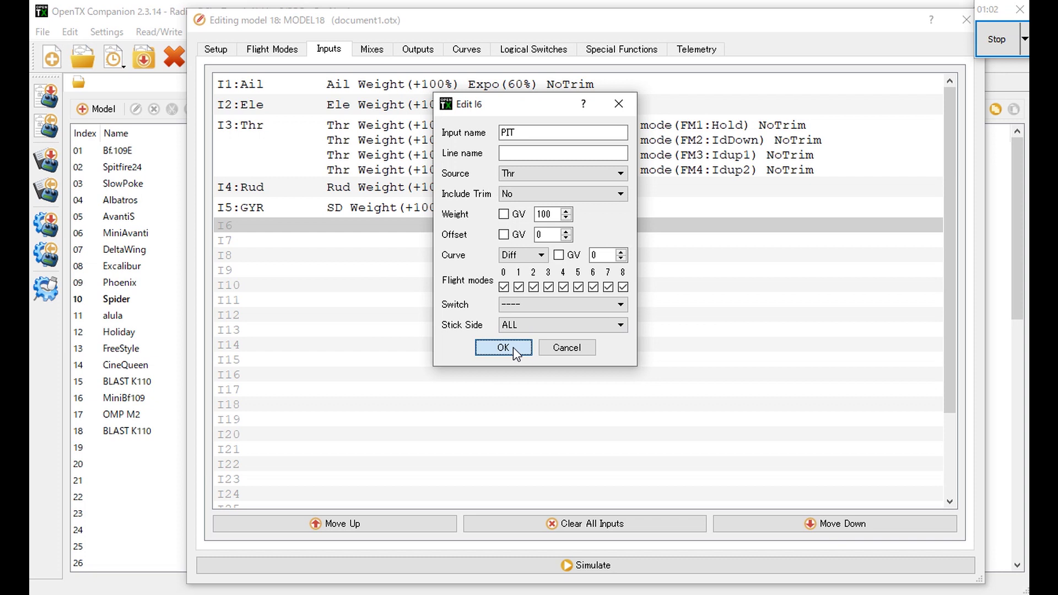
click(502, 347)
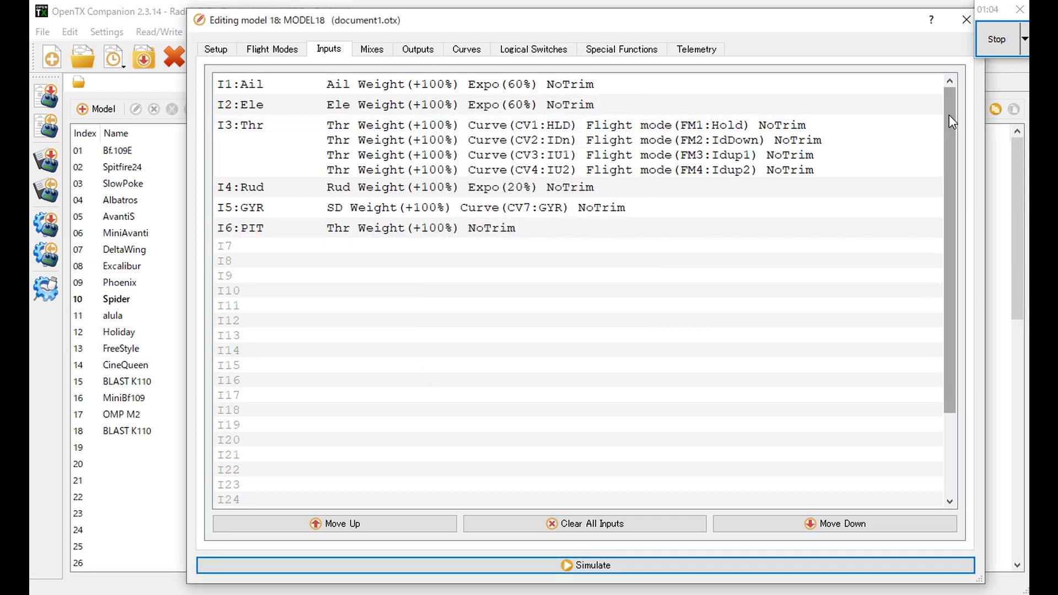
Duplicate the PIT input line so that I6 holds two Thr lines
right_click(650, 234)
mouse_move(692, 246)
click(893, 355)
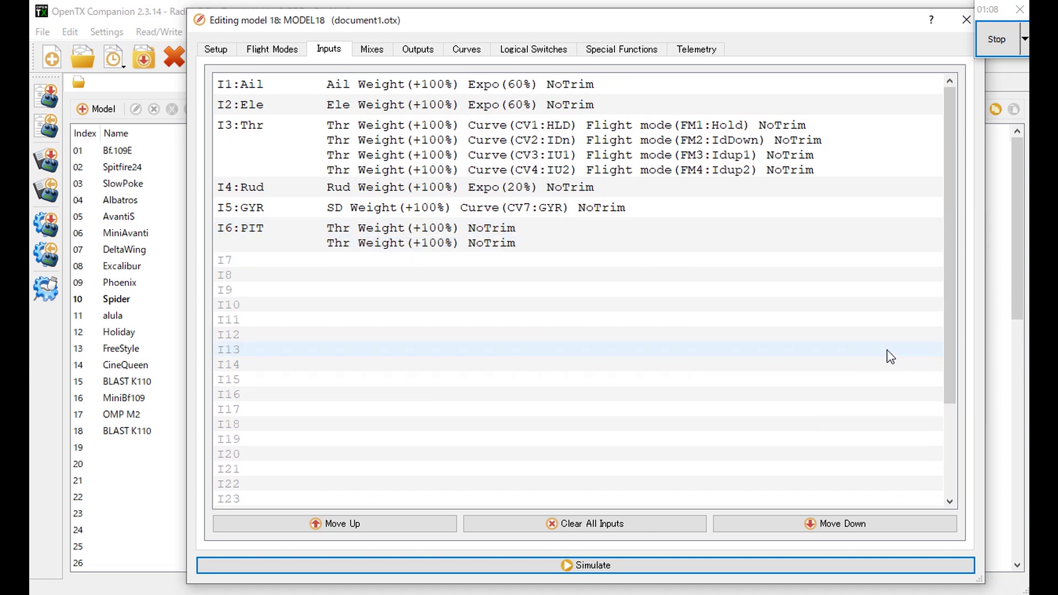
Assign the custom curve CV5:PDn to the first PIT input line
double_click(610, 236)
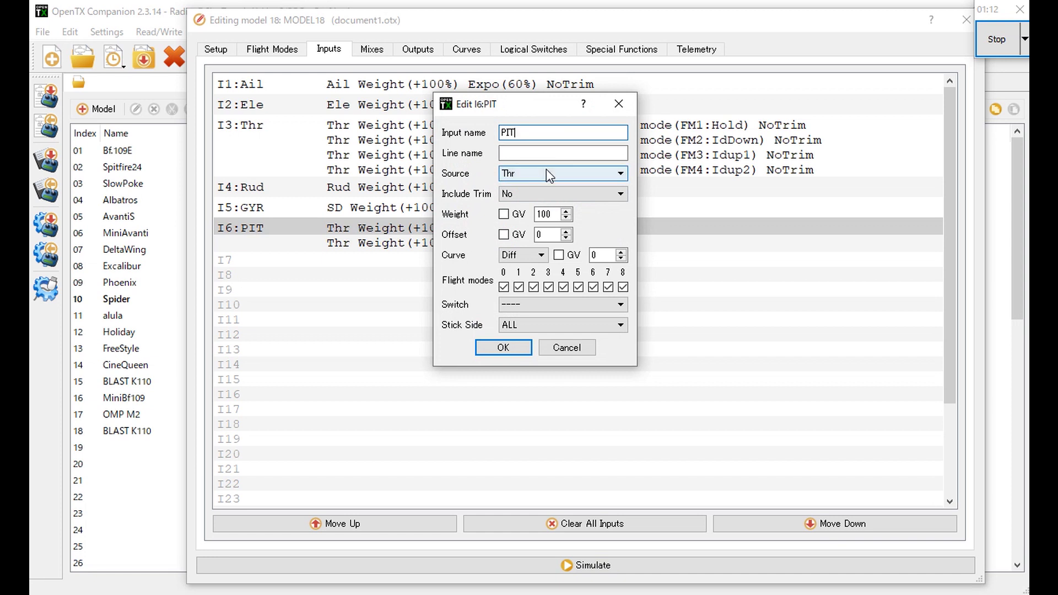
click(541, 254)
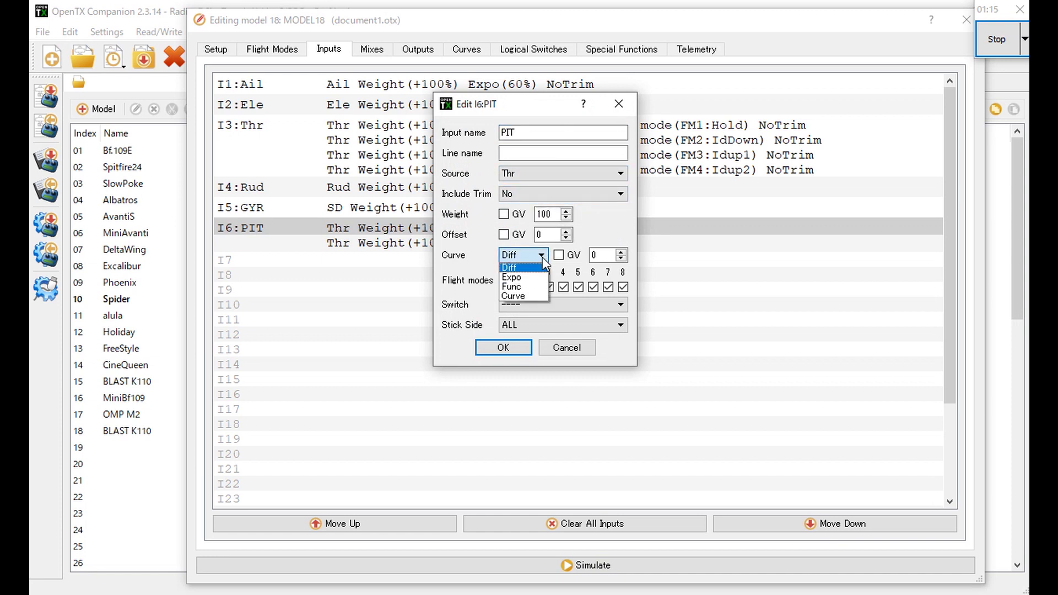
click(532, 296)
click(607, 257)
scroll(605, 287, down, 3)
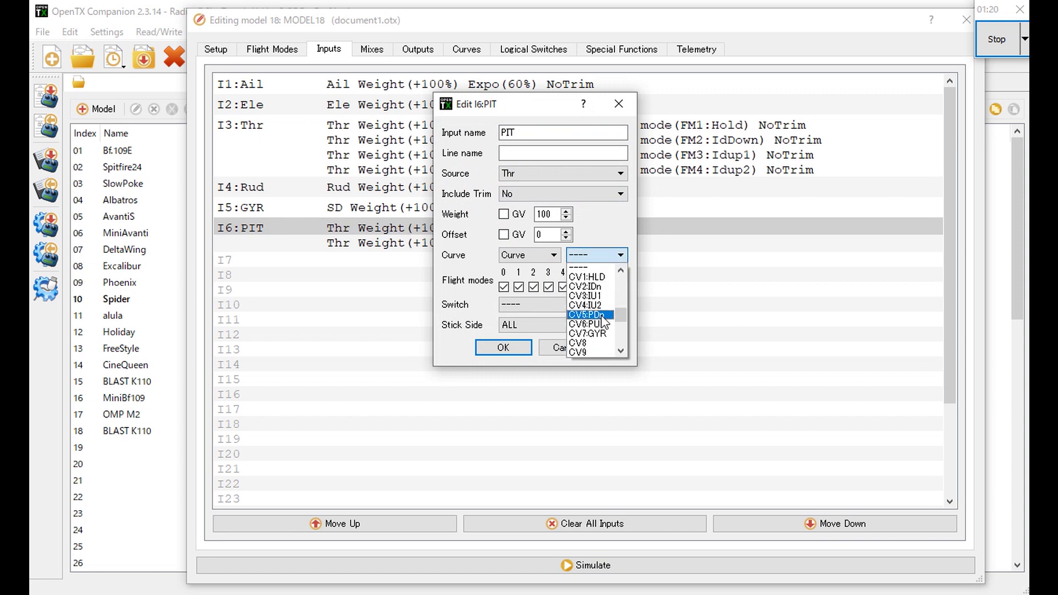
click(601, 316)
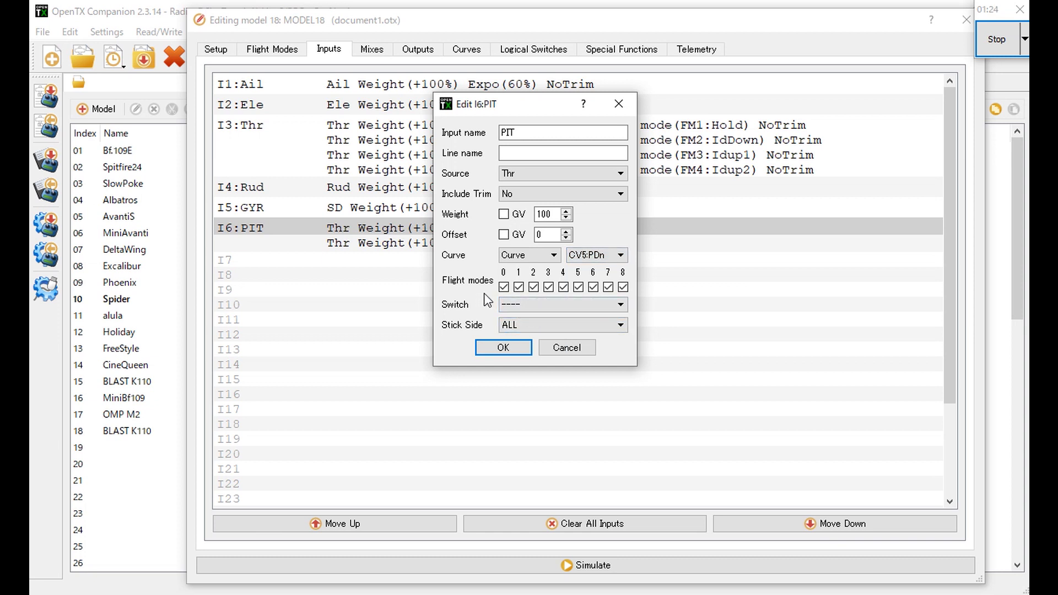
Restrict the first PIT input line to flight mode 2 only and accept its settings
click(506, 287)
click(519, 288)
click(563, 287)
click(577, 286)
click(593, 287)
click(608, 287)
click(622, 287)
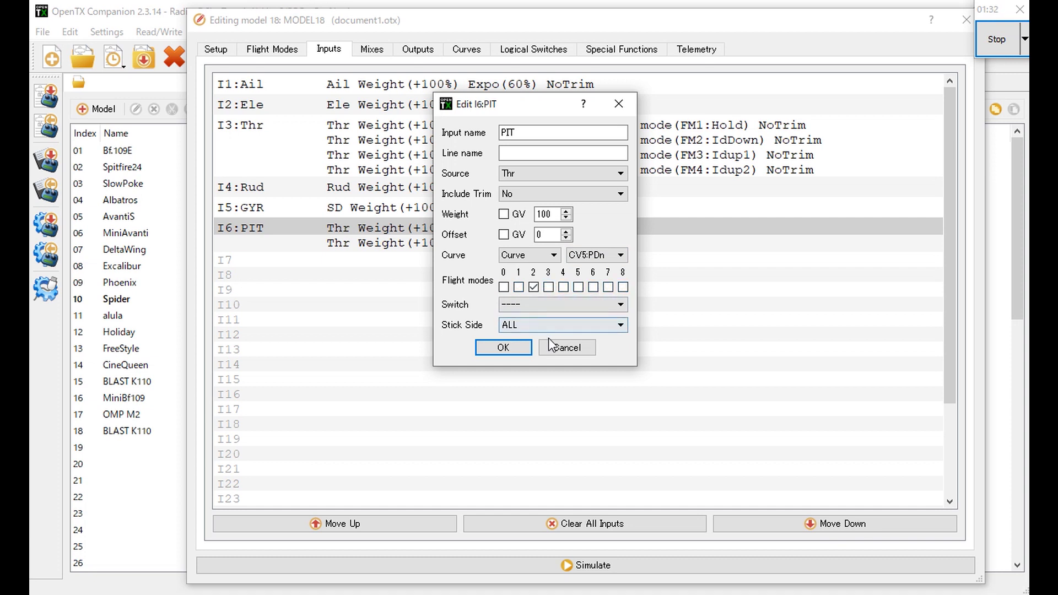
click(502, 347)
Assign curve CV6:PUP to the second PIT input line and restrict it to flight modes 1, 3 and 4
double_click(579, 244)
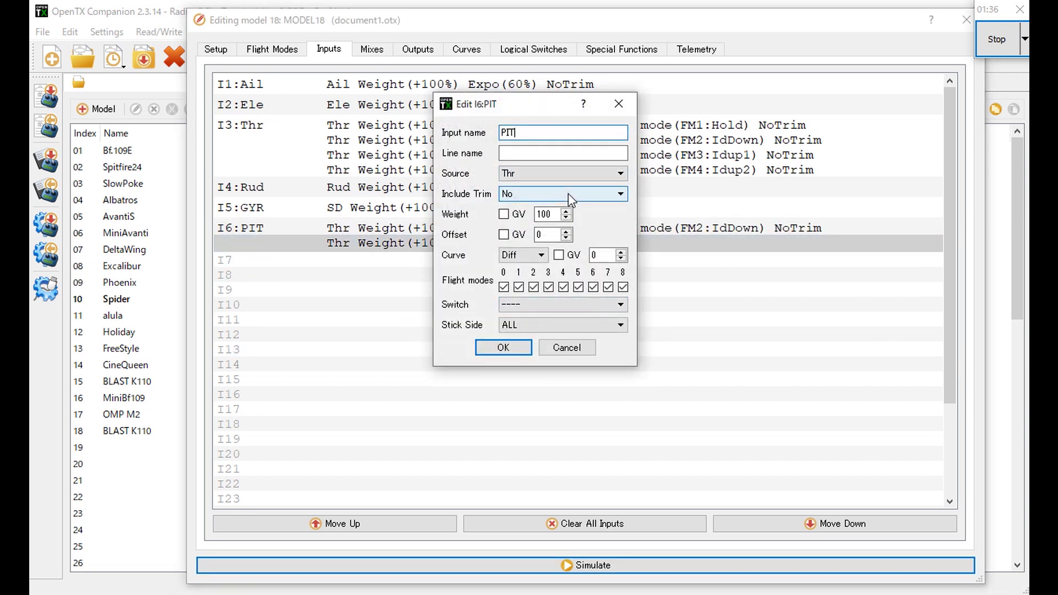
click(537, 253)
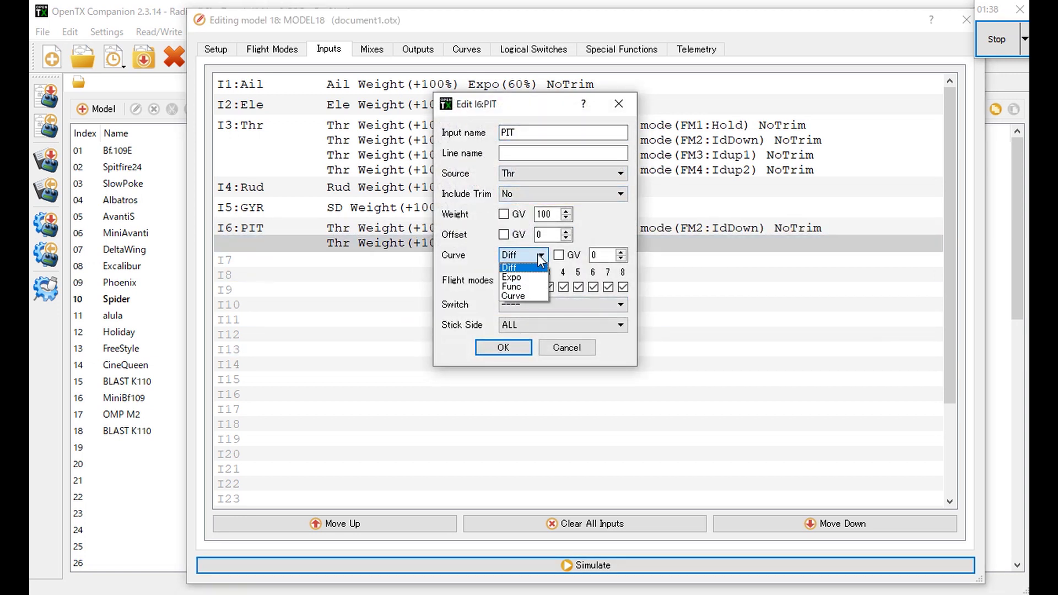
click(531, 292)
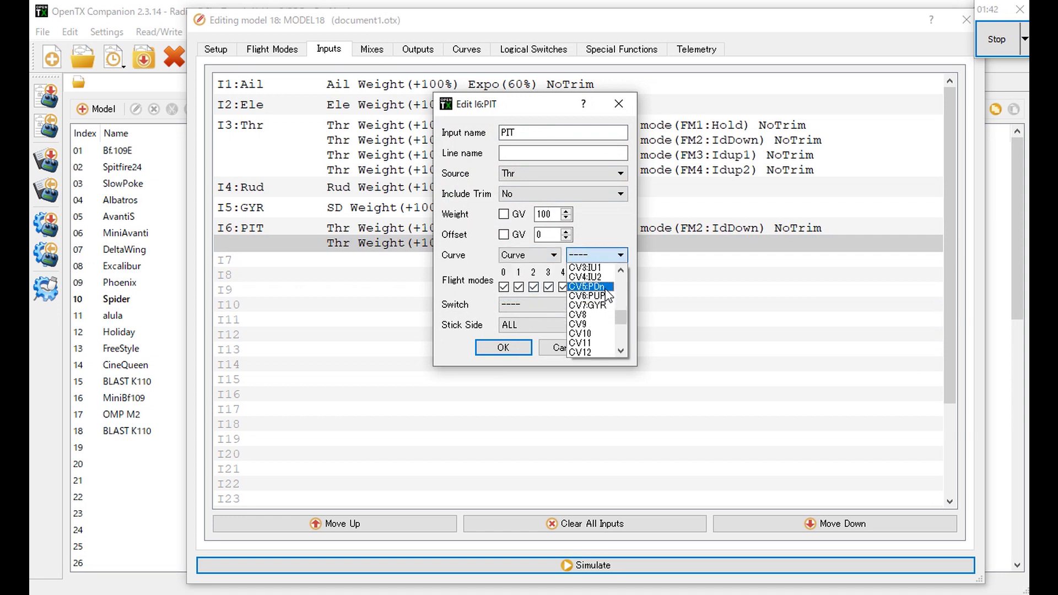
click(605, 297)
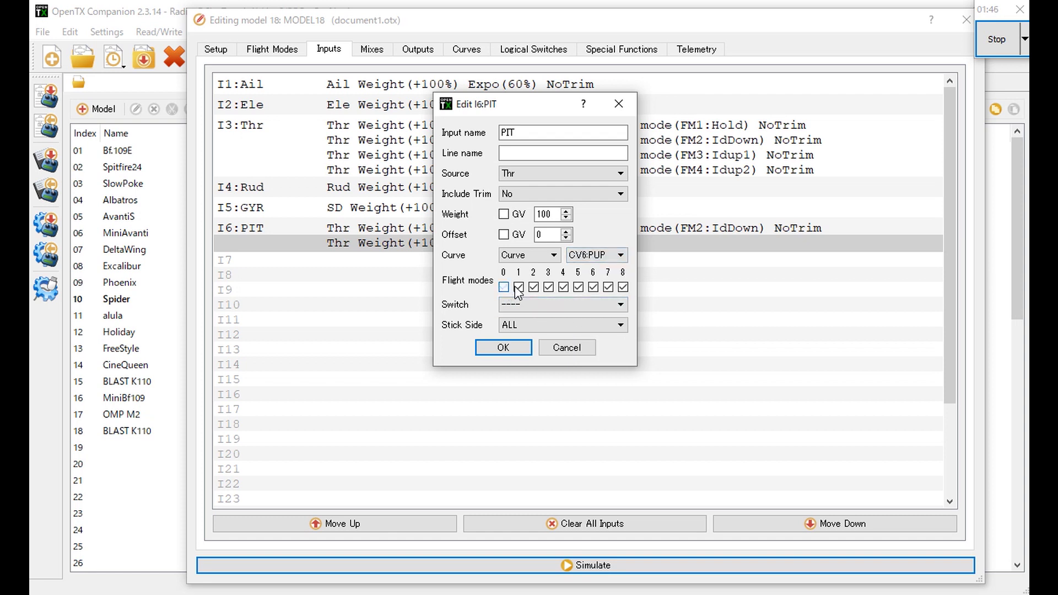
click(593, 286)
click(608, 286)
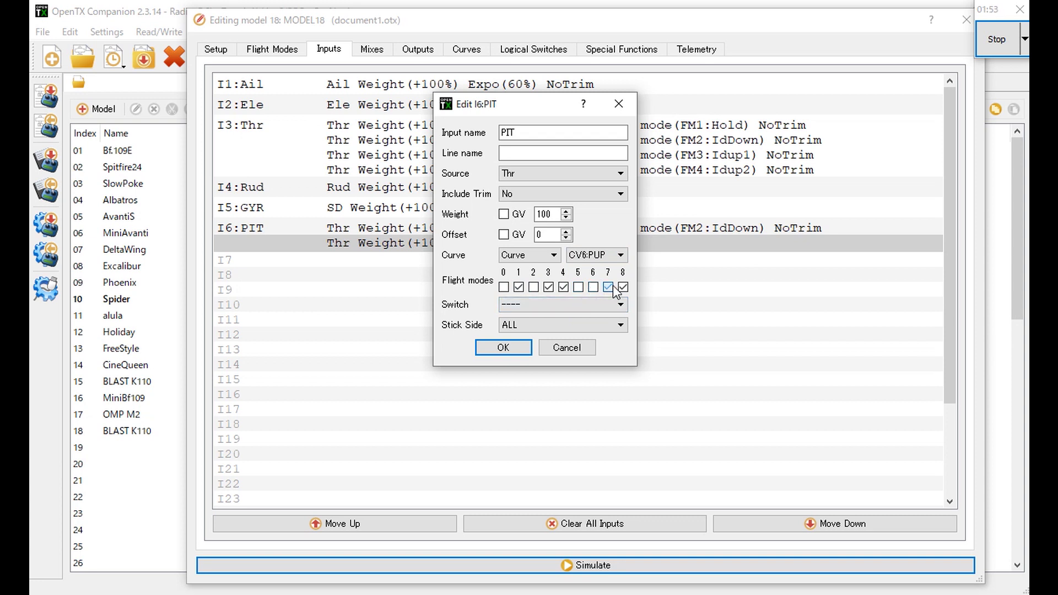
click(518, 347)
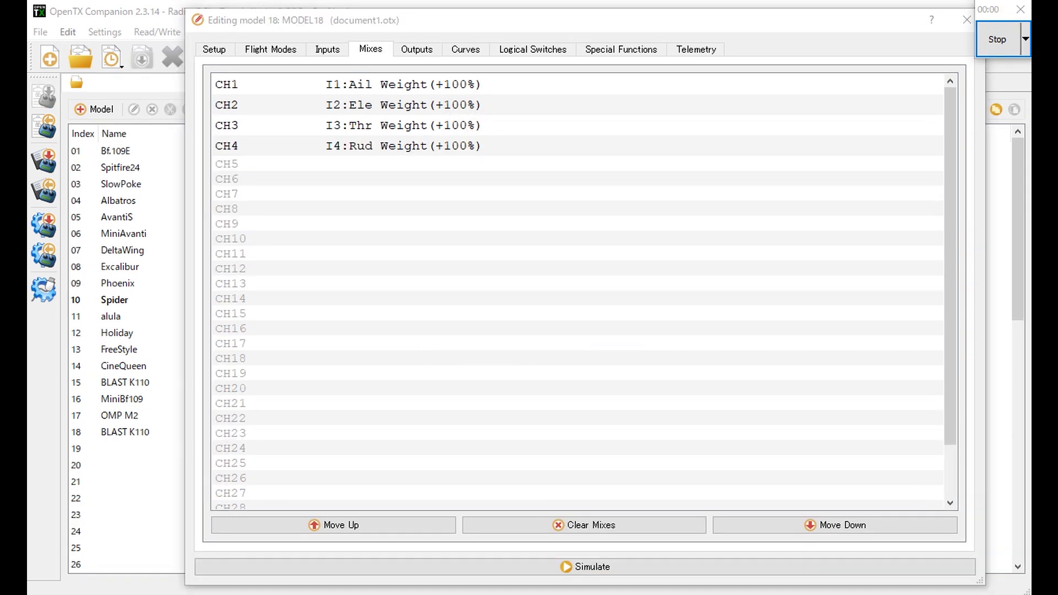
Add a mix on channel CH5 with I5:GYR as its source
double_click(298, 164)
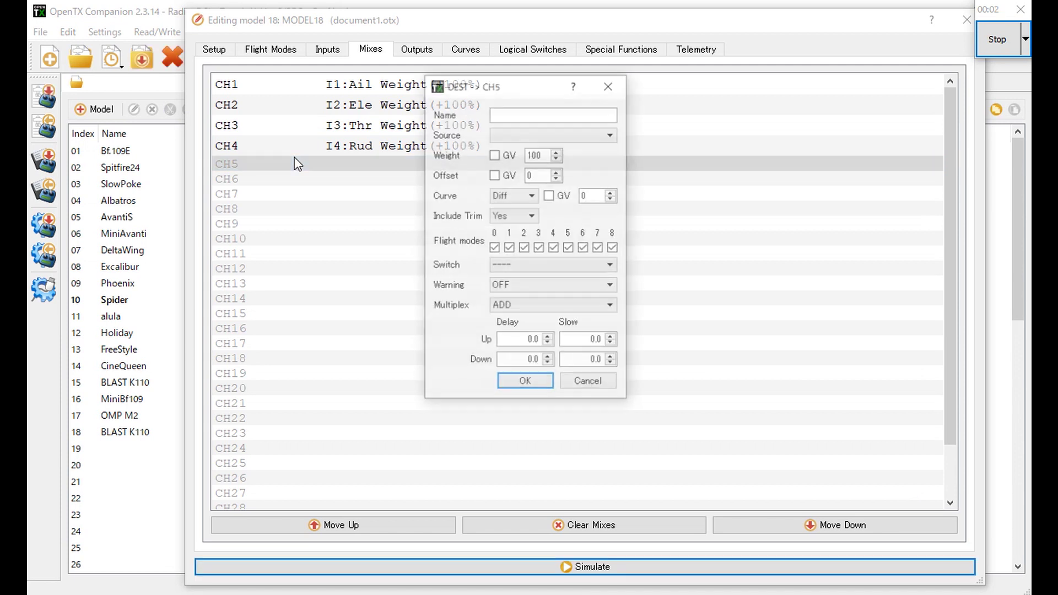
click(559, 131)
scroll(550, 165, down, 5)
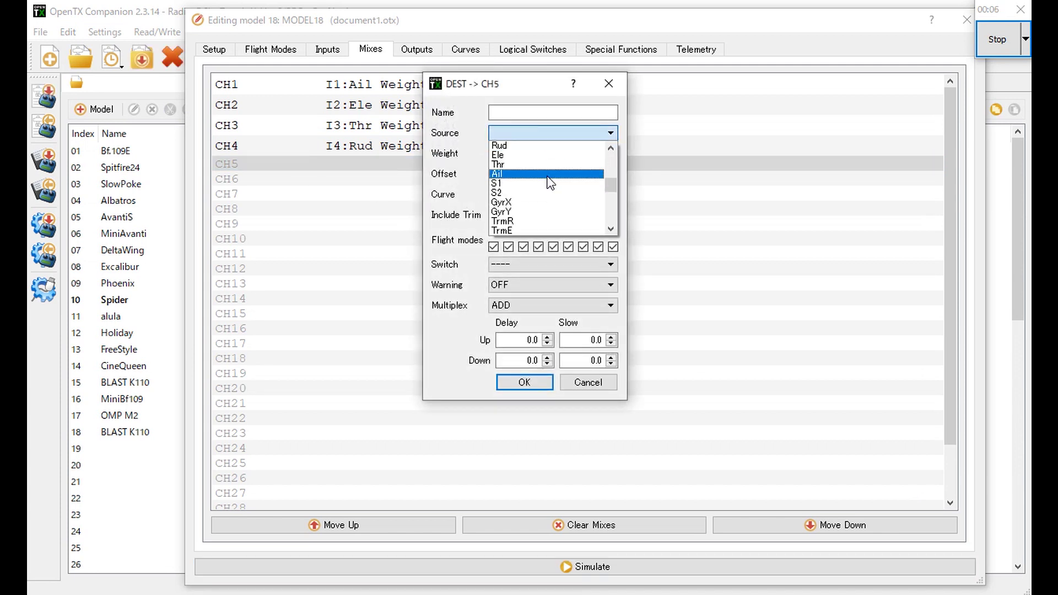
scroll(540, 183, up, 1)
scroll(543, 189, up, 1)
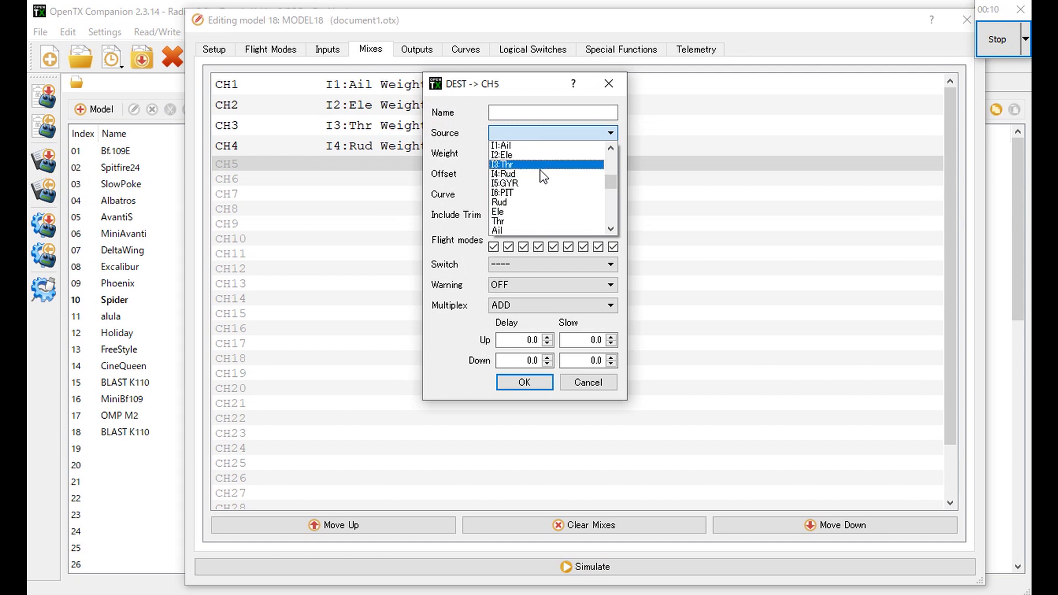
click(537, 183)
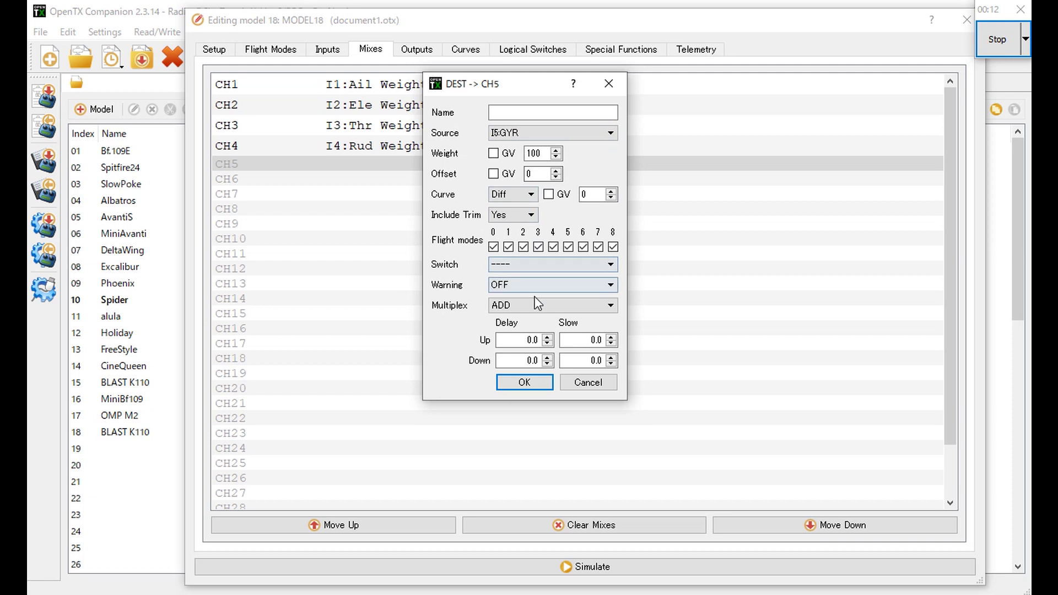
click(525, 388)
Add a mix on channel CH6 with I6:PIT as its source
double_click(509, 185)
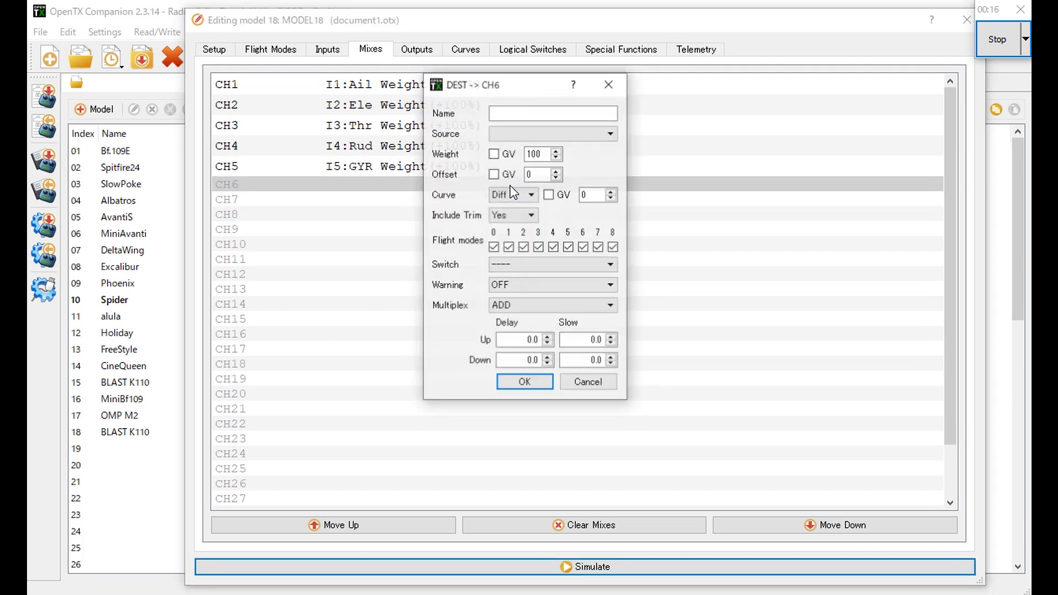
click(556, 133)
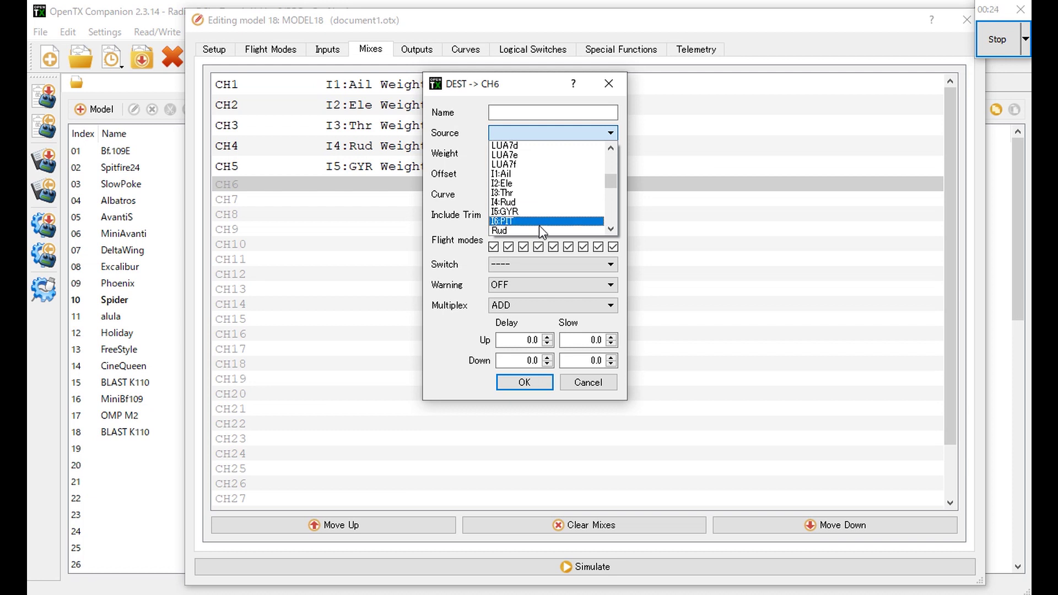
click(539, 222)
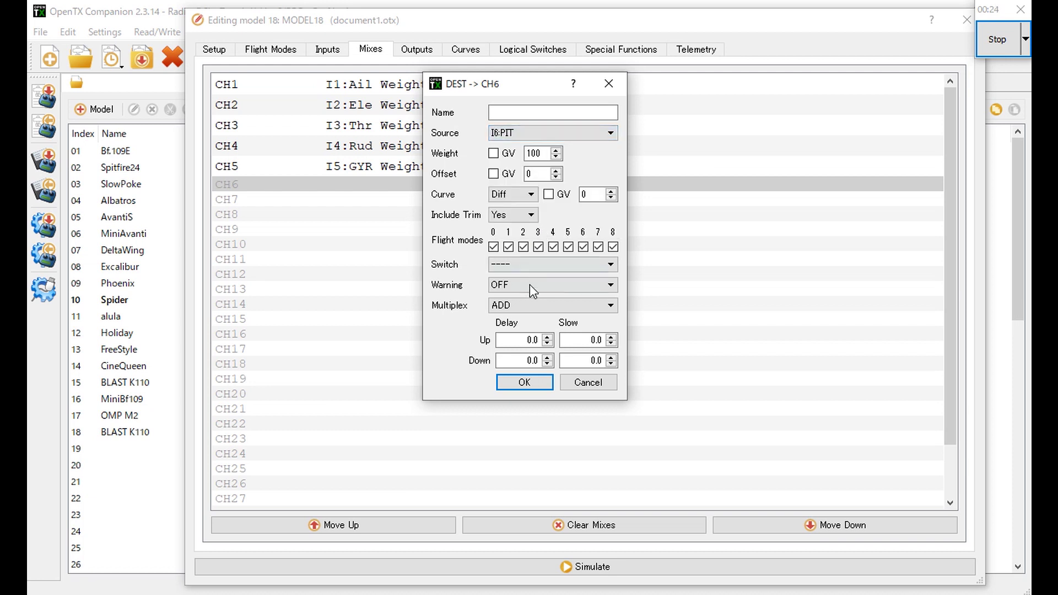
click(524, 382)
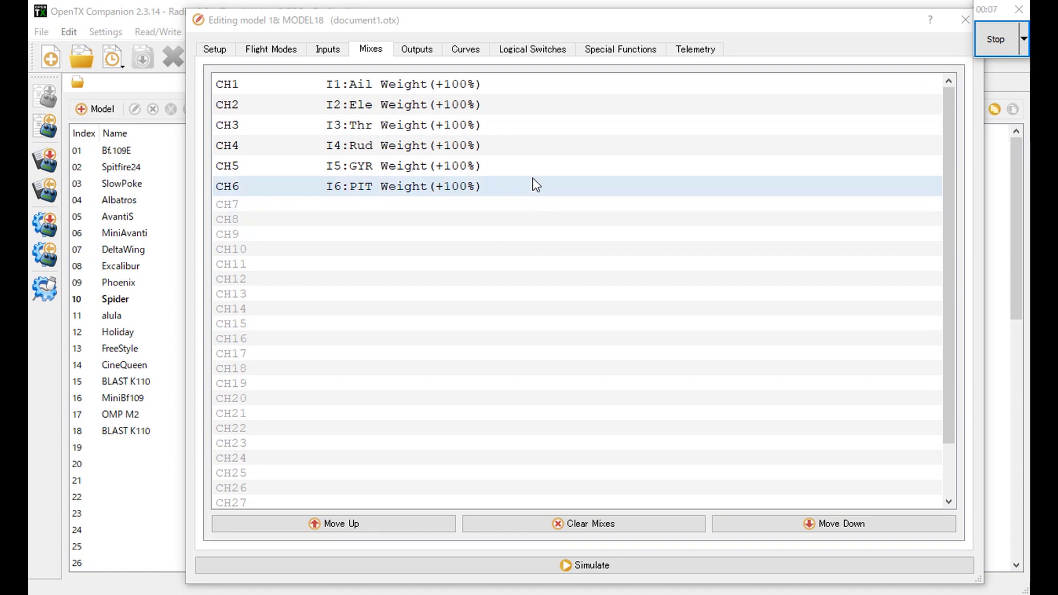
Duplicate the CH1 aileron mix twice so that the channel has three I1:Ail lines
double_click(555, 90)
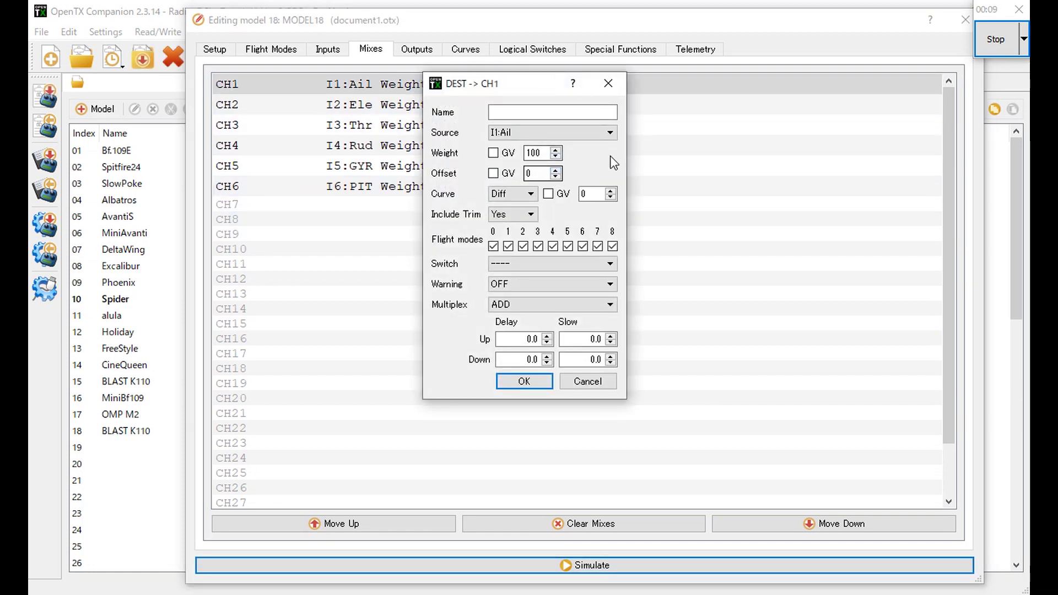
click(608, 83)
right_click(604, 88)
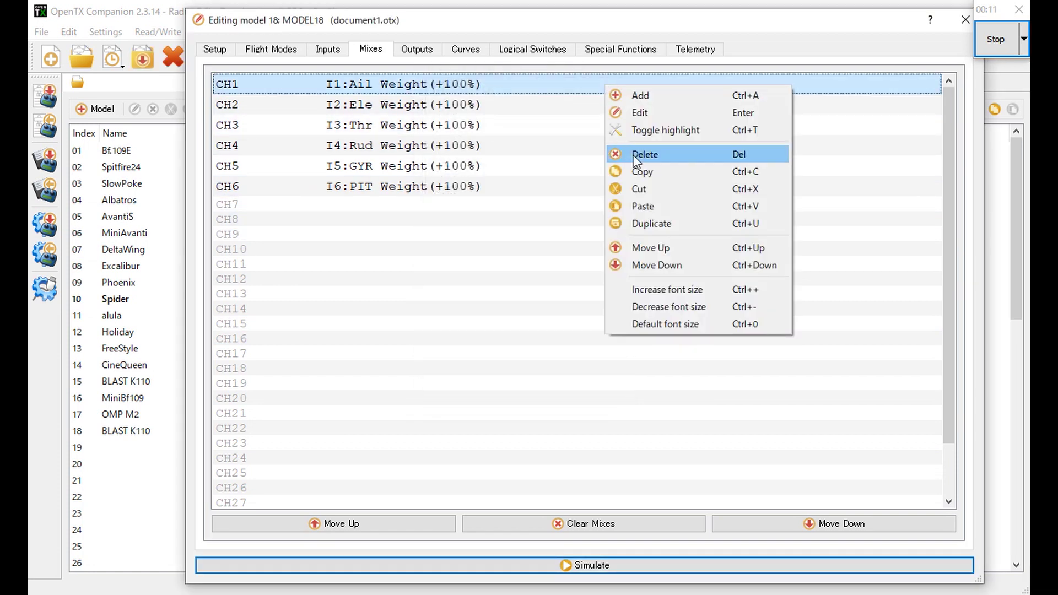
click(644, 206)
right_click(642, 100)
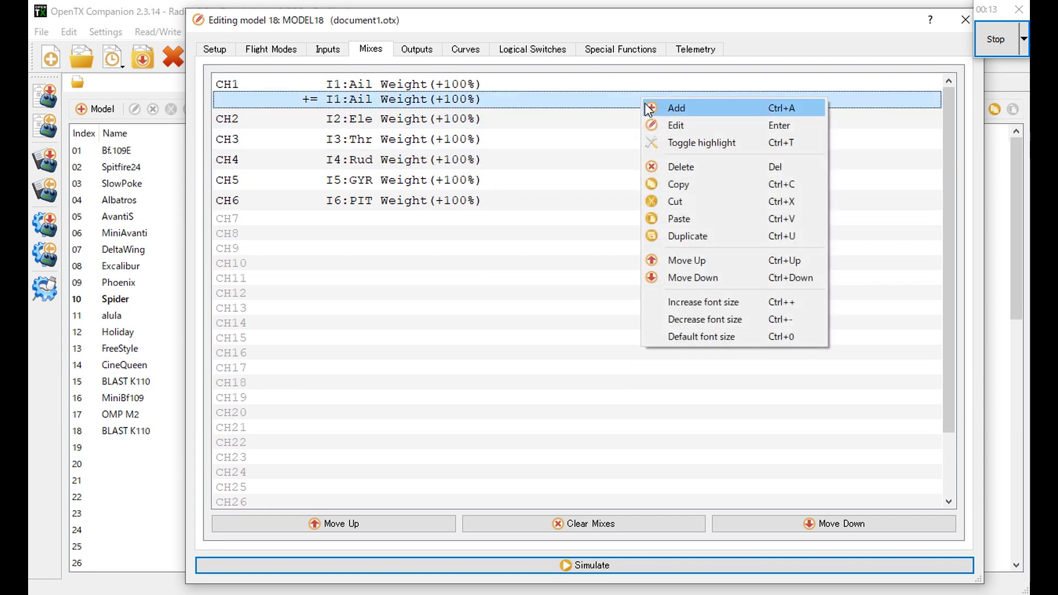
click(689, 236)
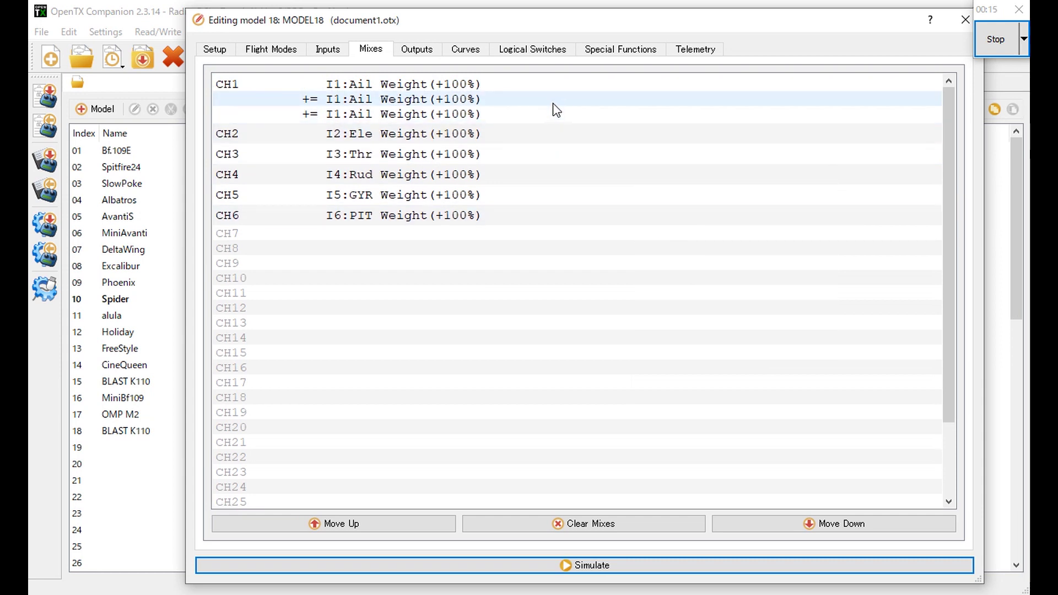
Set the first CH1 aileron mix line to switch SB↑ with a weight of 70
double_click(567, 87)
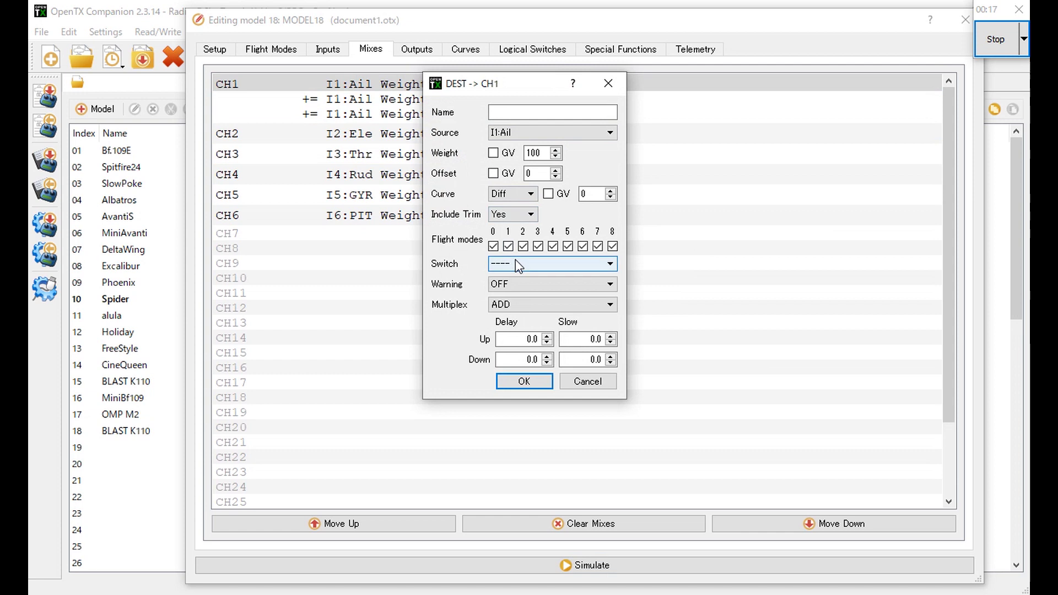
click(518, 265)
scroll(537, 319, down, 2)
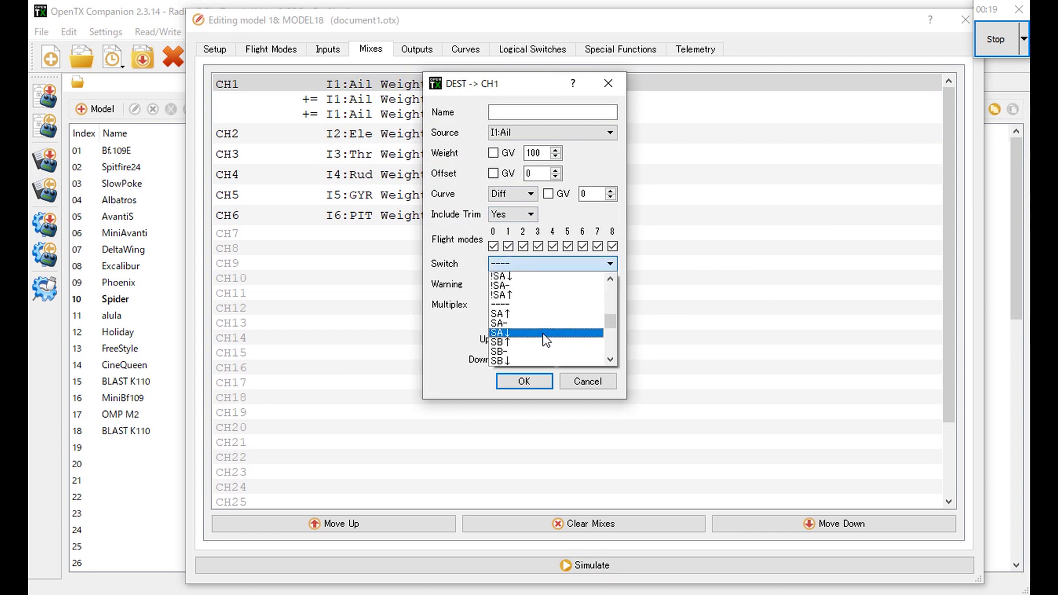
click(545, 341)
double_click(539, 152)
text(70)
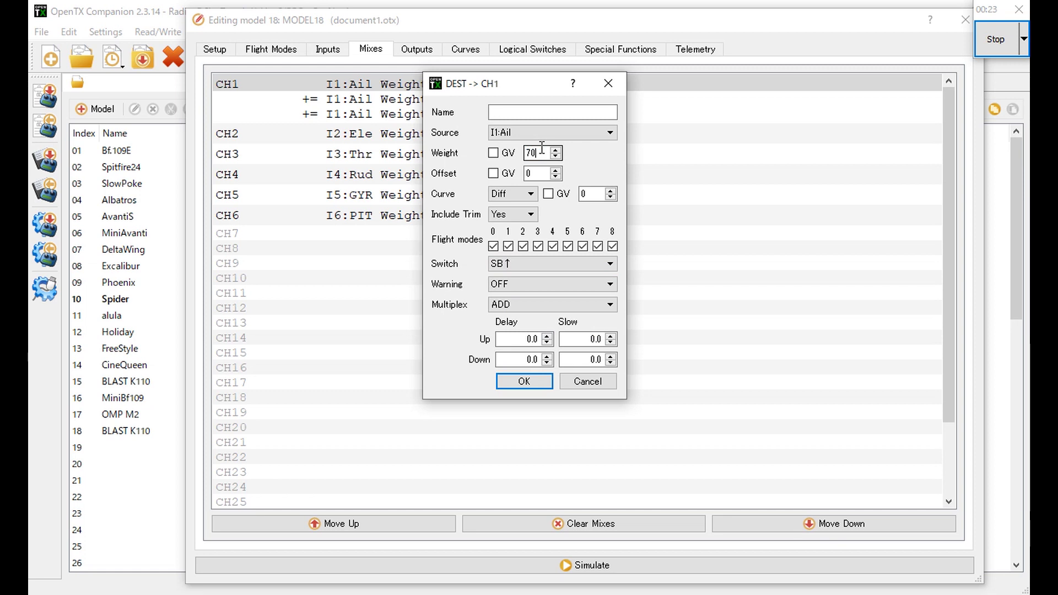
click(540, 381)
Set the second CH1 aileron mix line to switch SB- with a weight of 85
double_click(590, 100)
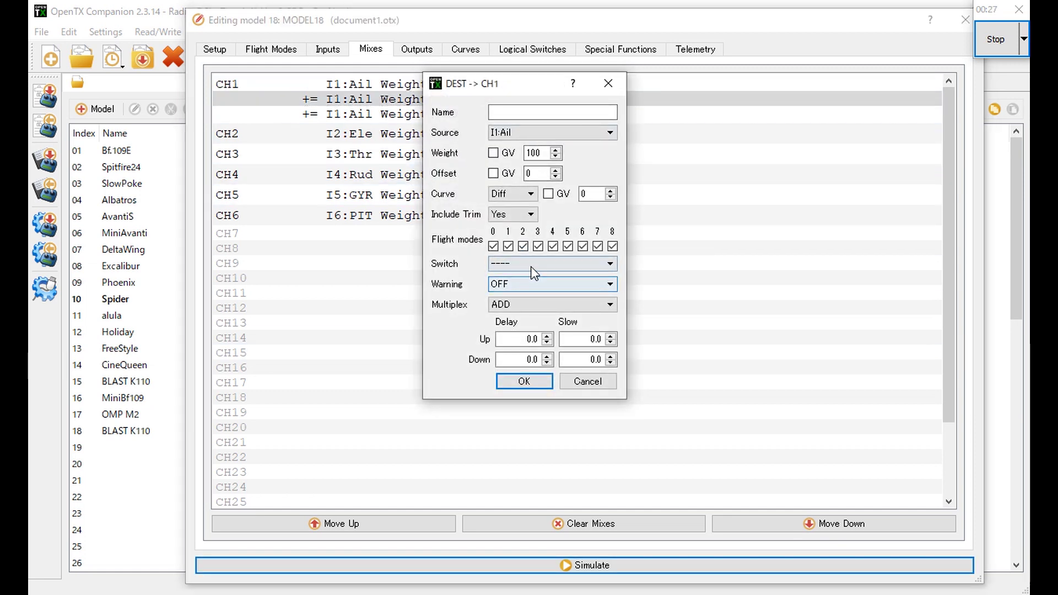
click(530, 265)
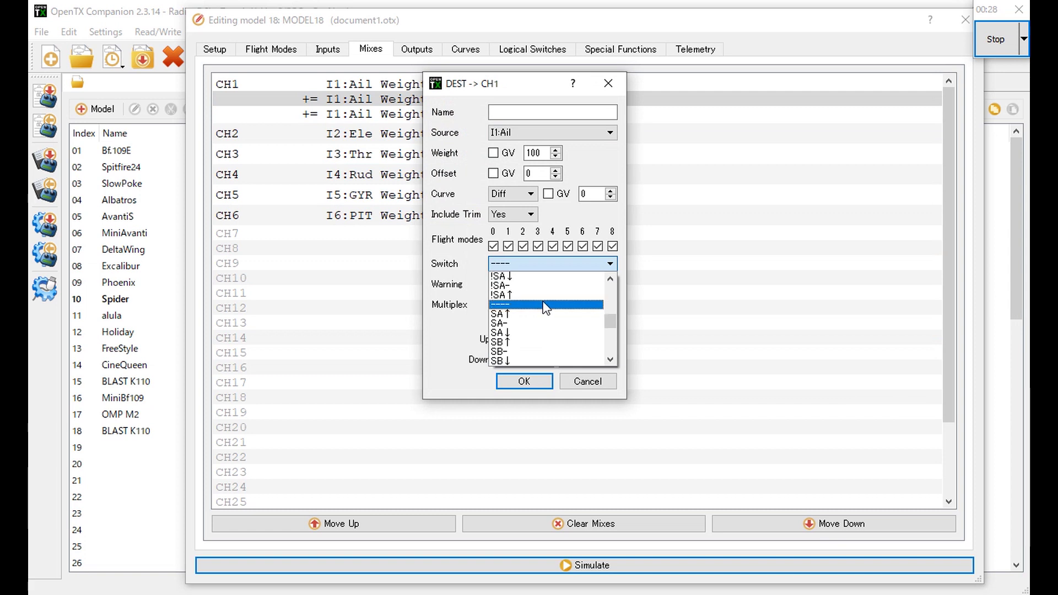
click(547, 350)
double_click(533, 154)
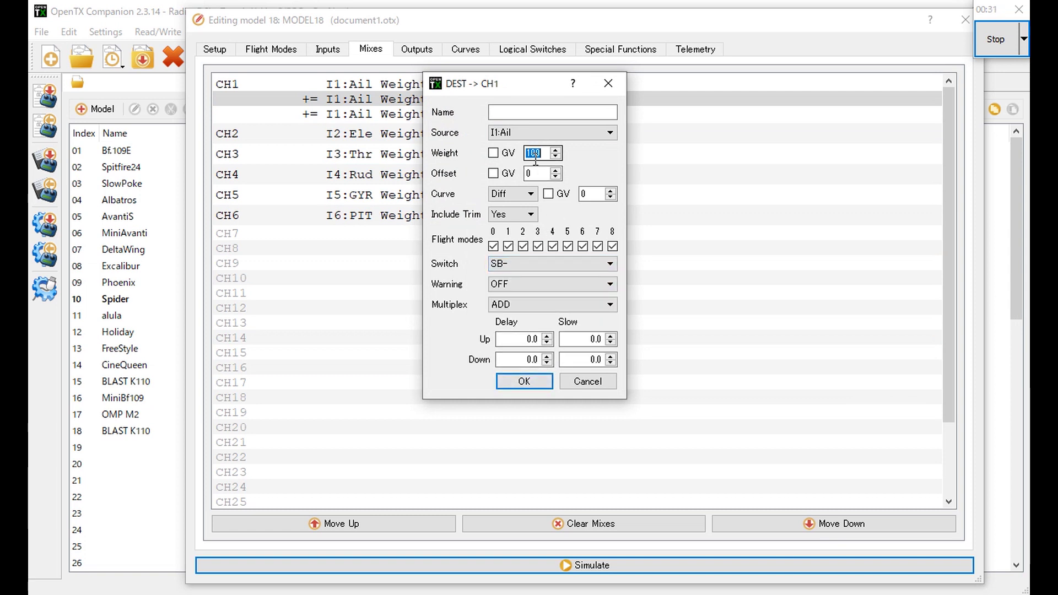
text(85)
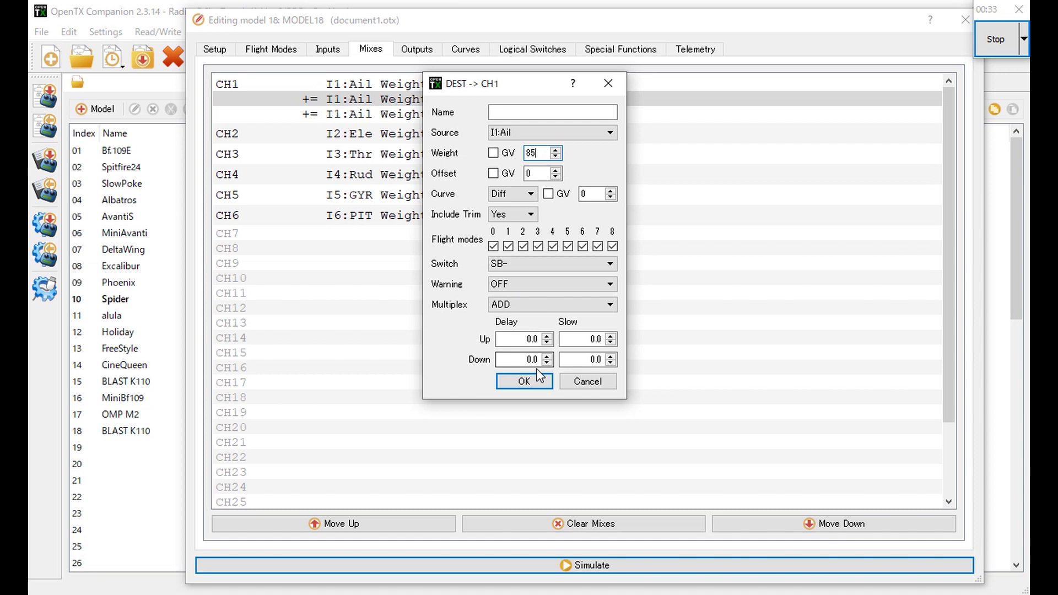
click(524, 380)
Assign switch SB↓ to the third CH1 aileron mix line and accept its settings
double_click(548, 113)
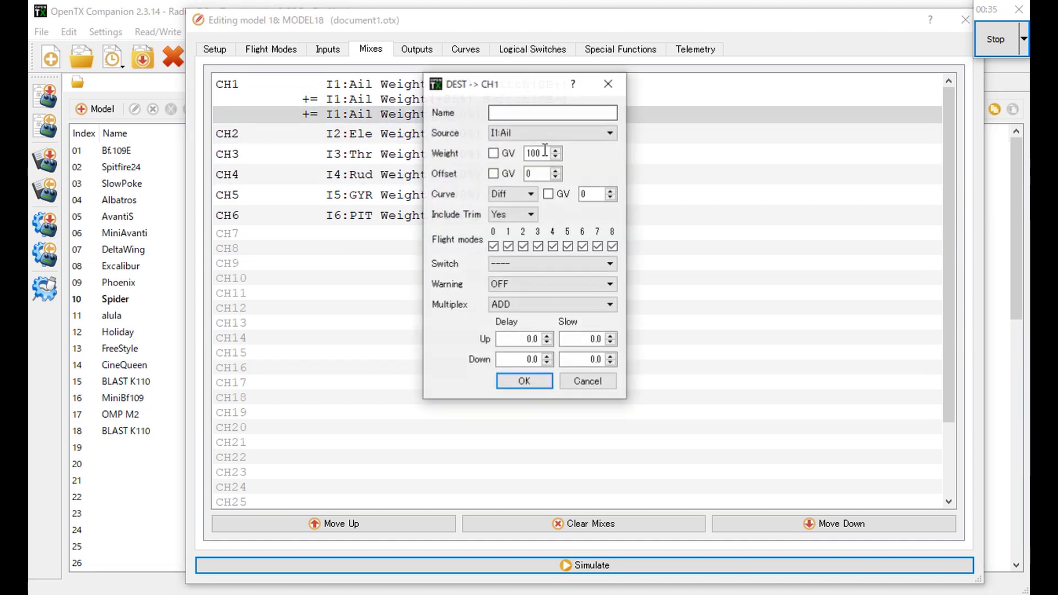
click(548, 262)
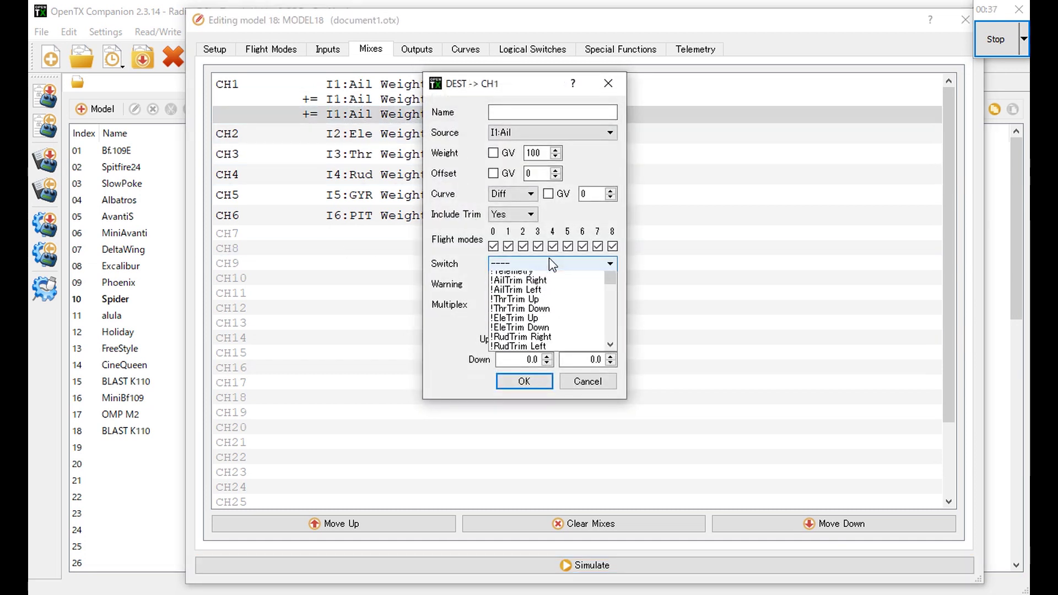
click(540, 360)
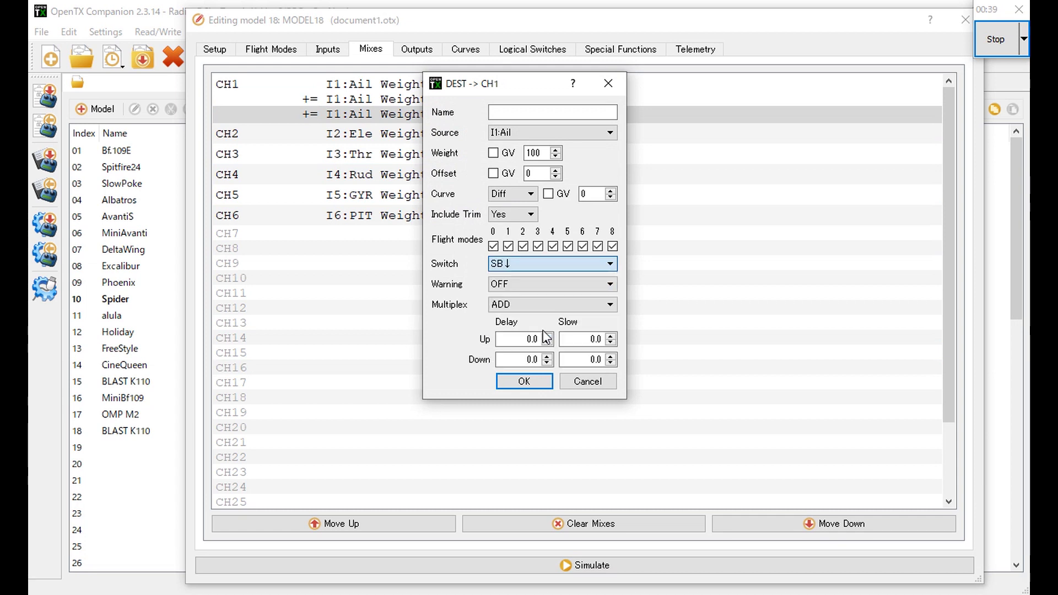
click(537, 385)
Duplicate the CH2 elevator mix twice so that the channel has three I2:Ele lines
right_click(540, 128)
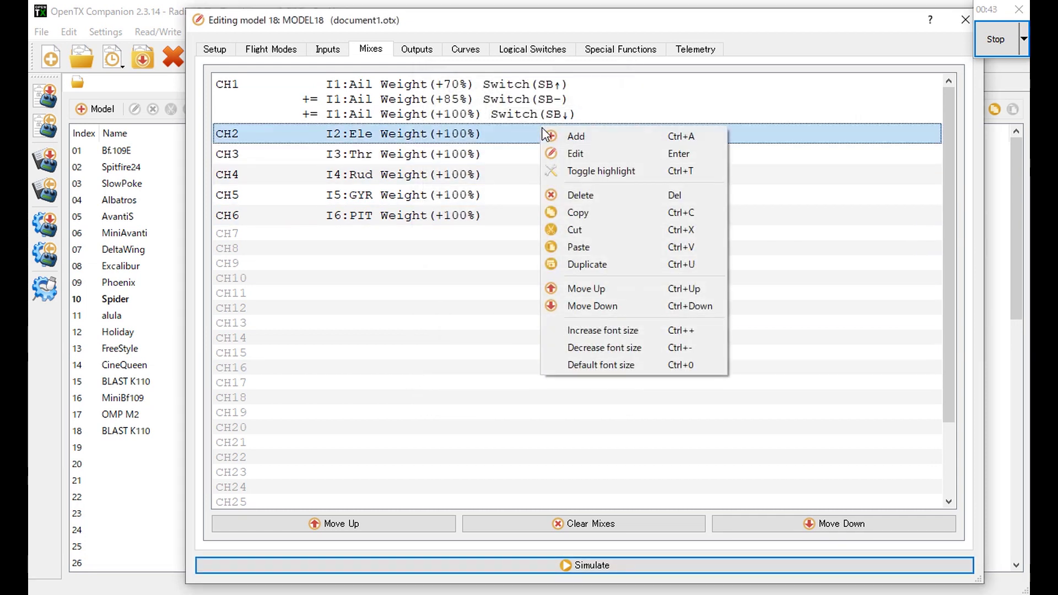
click(595, 263)
right_click(581, 138)
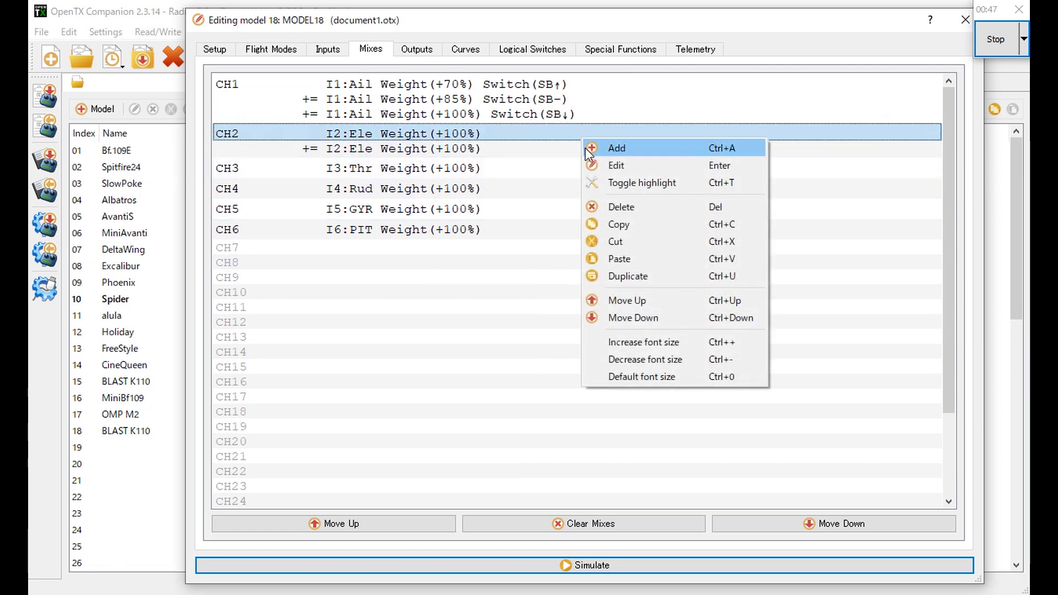
click(619, 271)
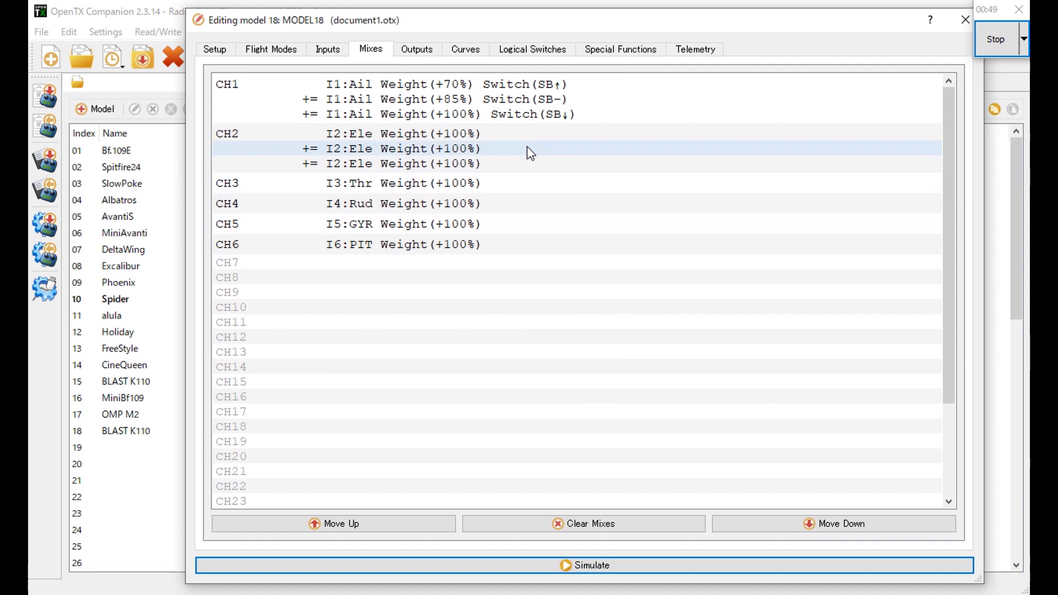
Set the first CH2 elevator mix line to switch SB↑ with a weight of 70
double_click(531, 145)
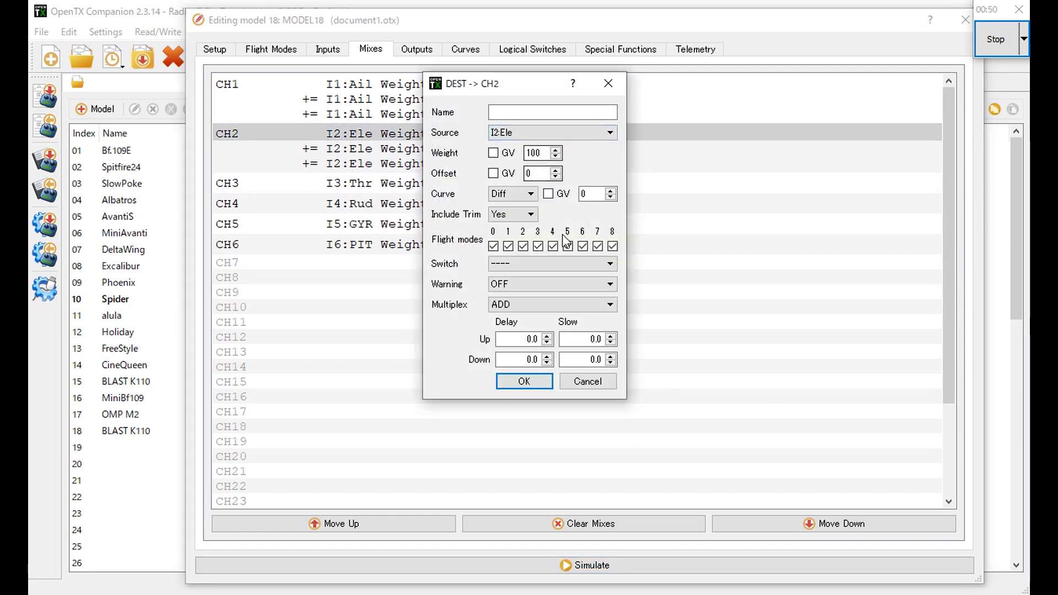
click(532, 267)
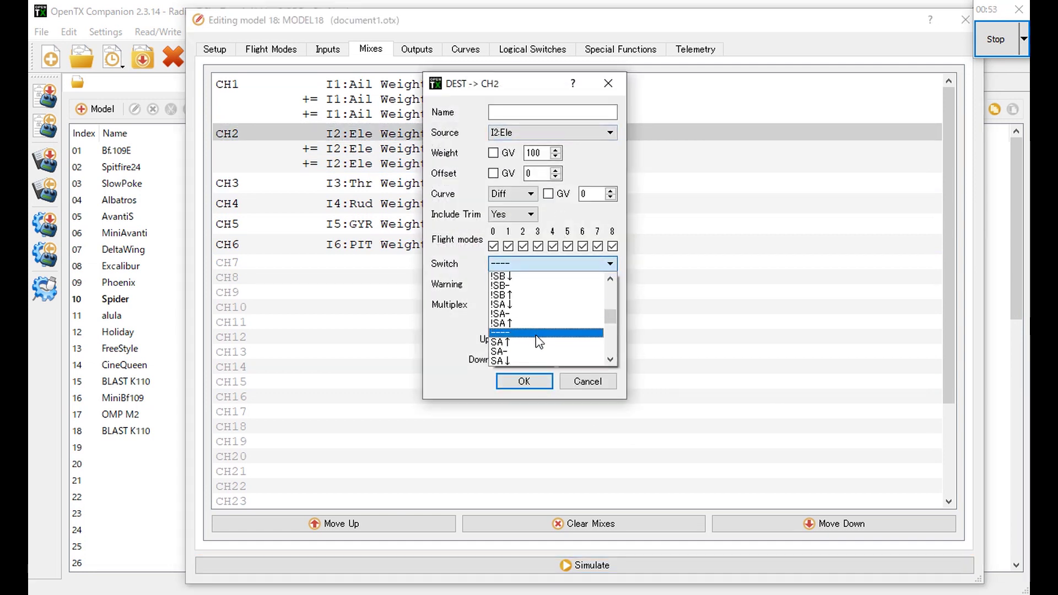
scroll(537, 337, down, 3)
click(545, 312)
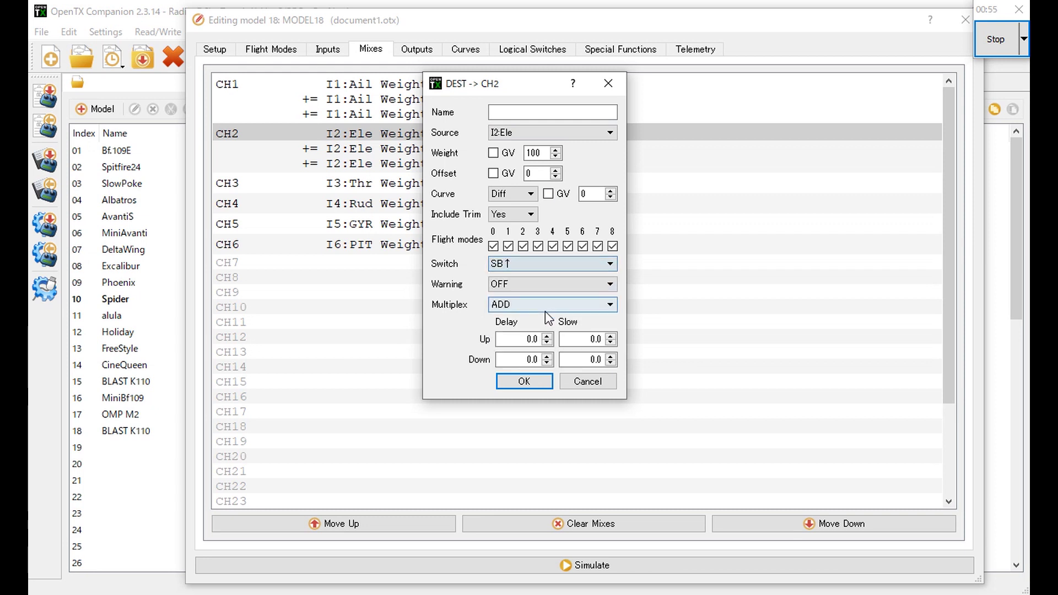
double_click(537, 152)
text(70)
key(Return)
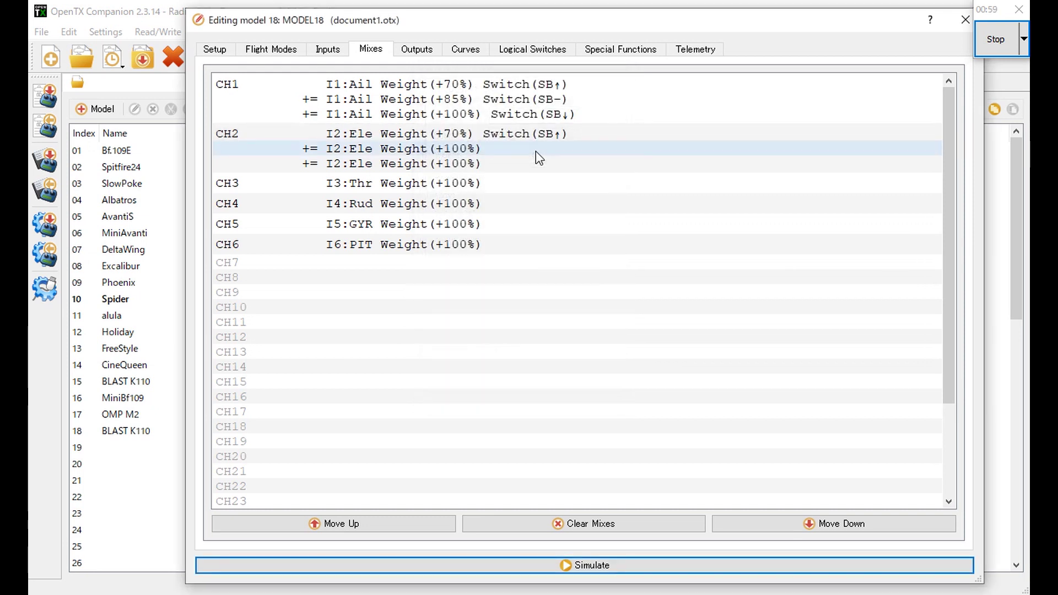
Set the second CH2 elevator mix line to switch SB- with a weight of 85
double_click(537, 152)
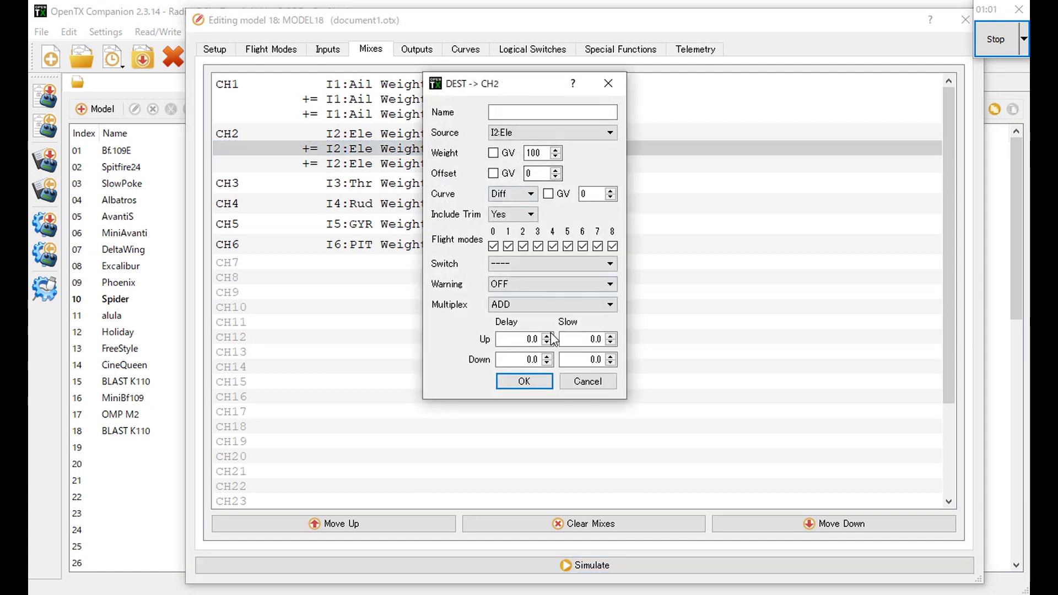
click(544, 154)
double_click(544, 155)
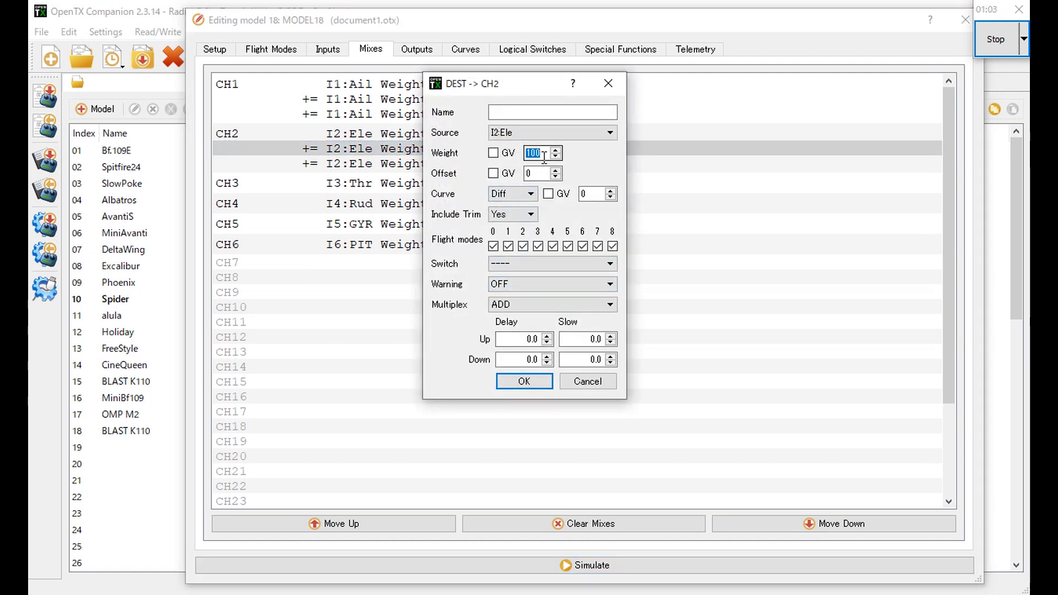
click(546, 263)
scroll(540, 358, down, 1)
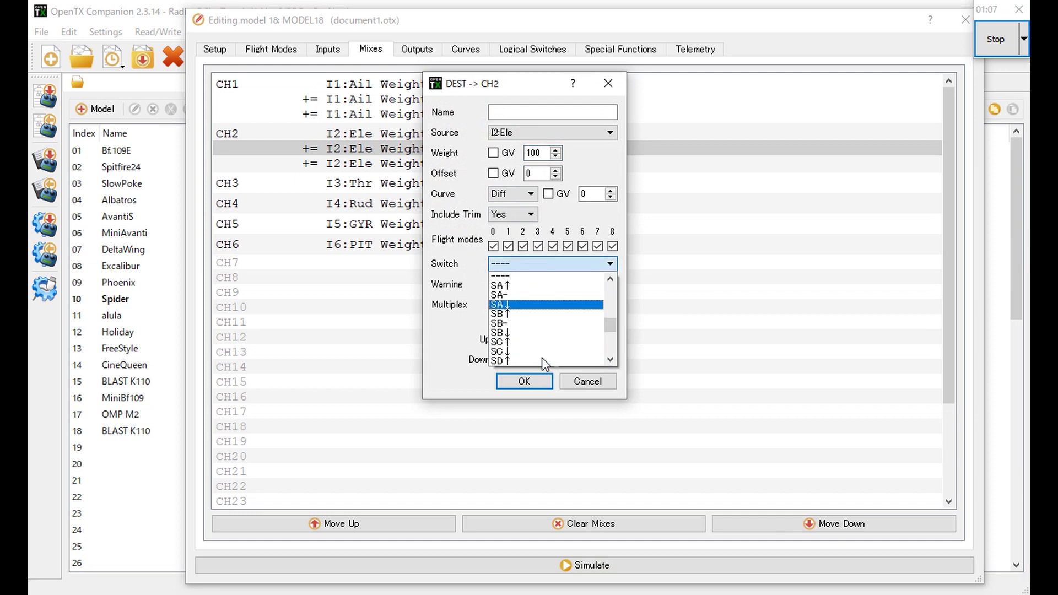
click(562, 324)
double_click(533, 153)
text(85)
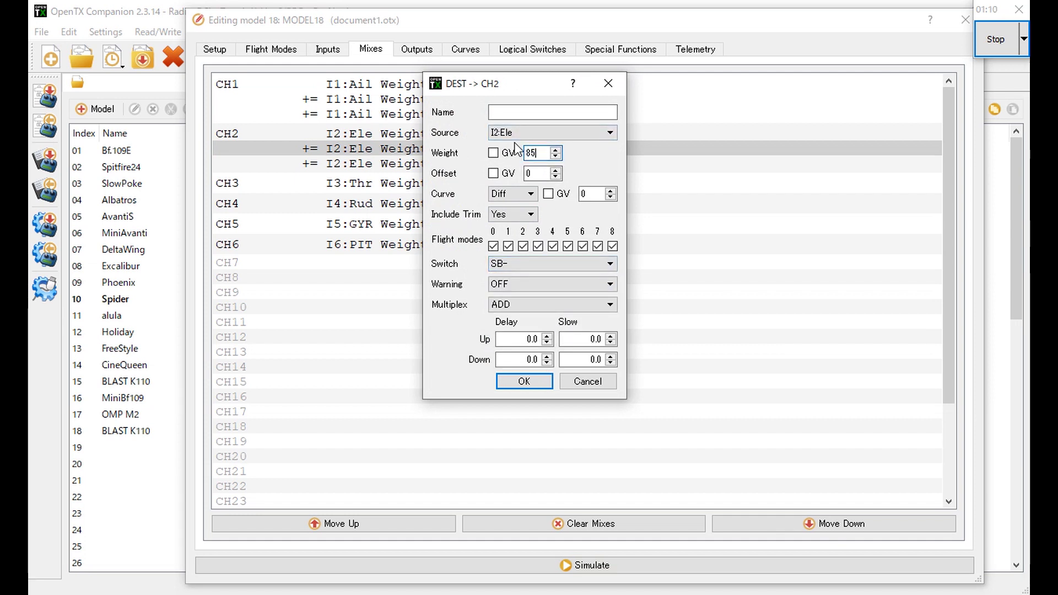
click(535, 380)
Assign switch SB↓ to the third CH2 elevator mix line and accept its settings
double_click(583, 164)
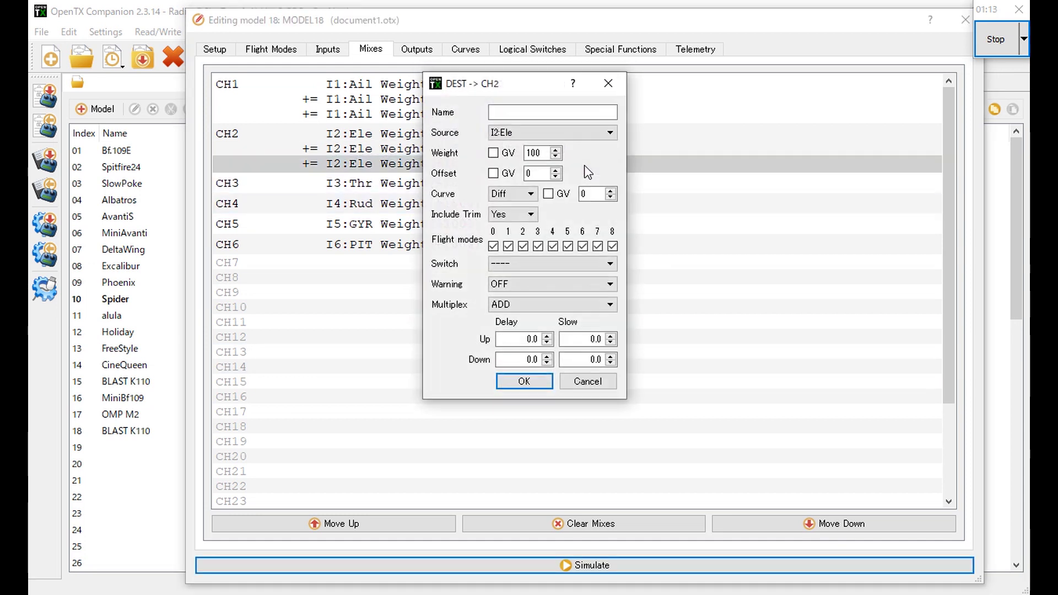
click(538, 257)
scroll(541, 315, down, 1)
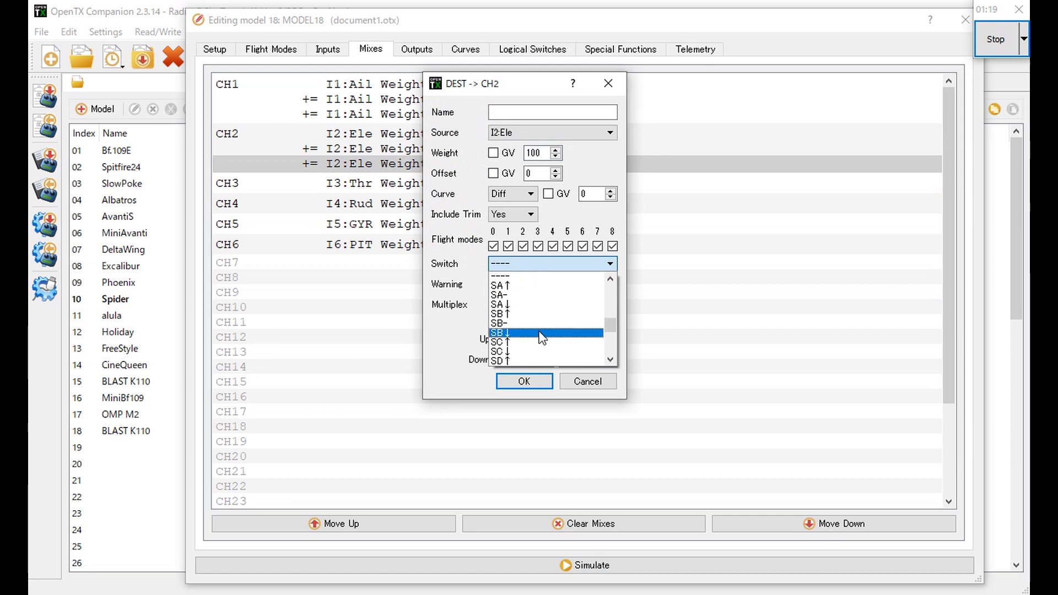
click(542, 333)
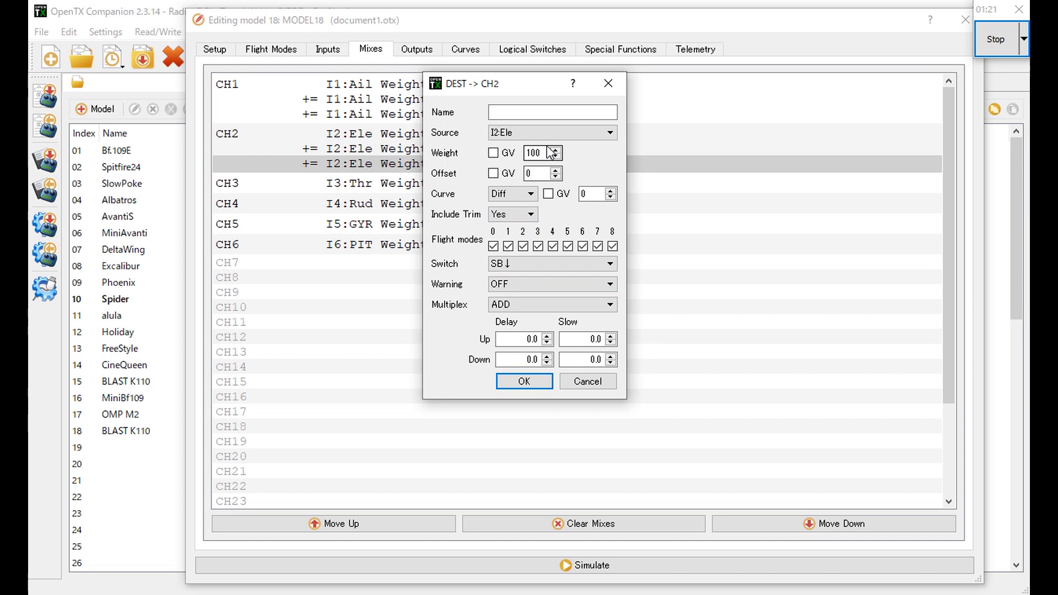
click(535, 380)
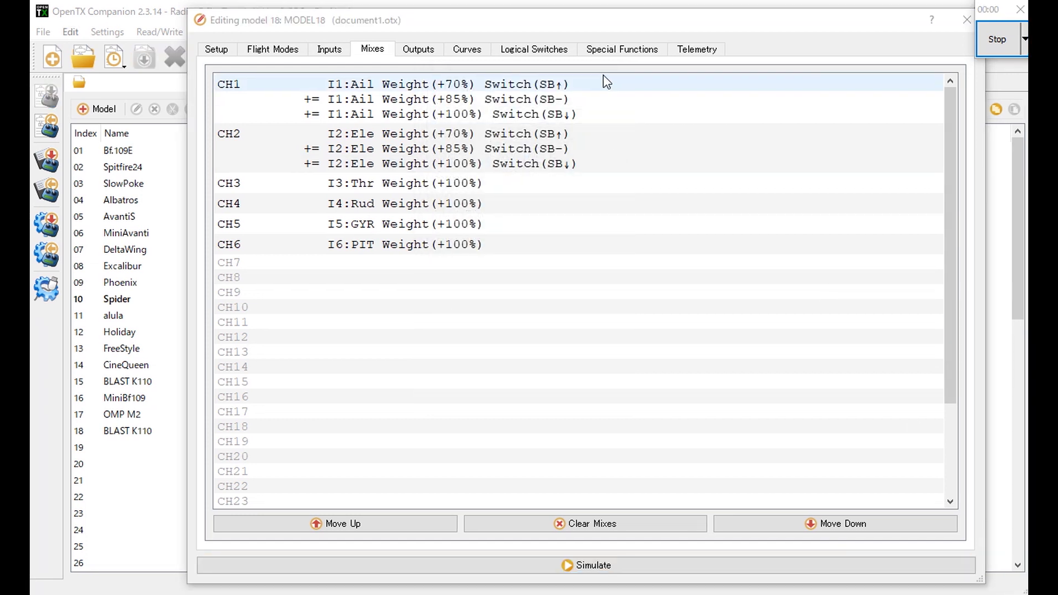
Set the output direction of channels CH1 and CH4 to INV
click(414, 55)
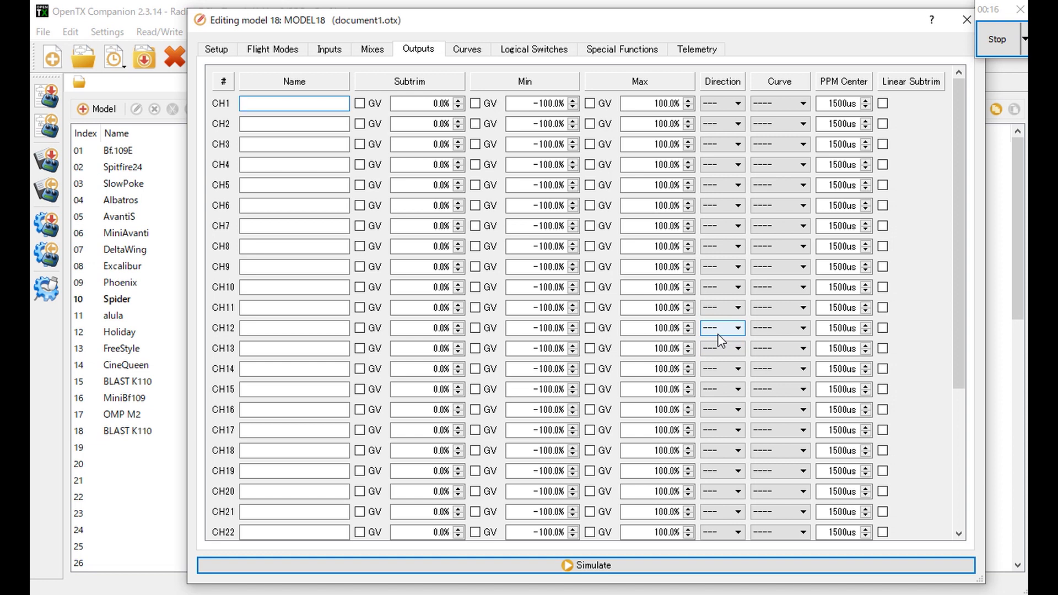
click(730, 103)
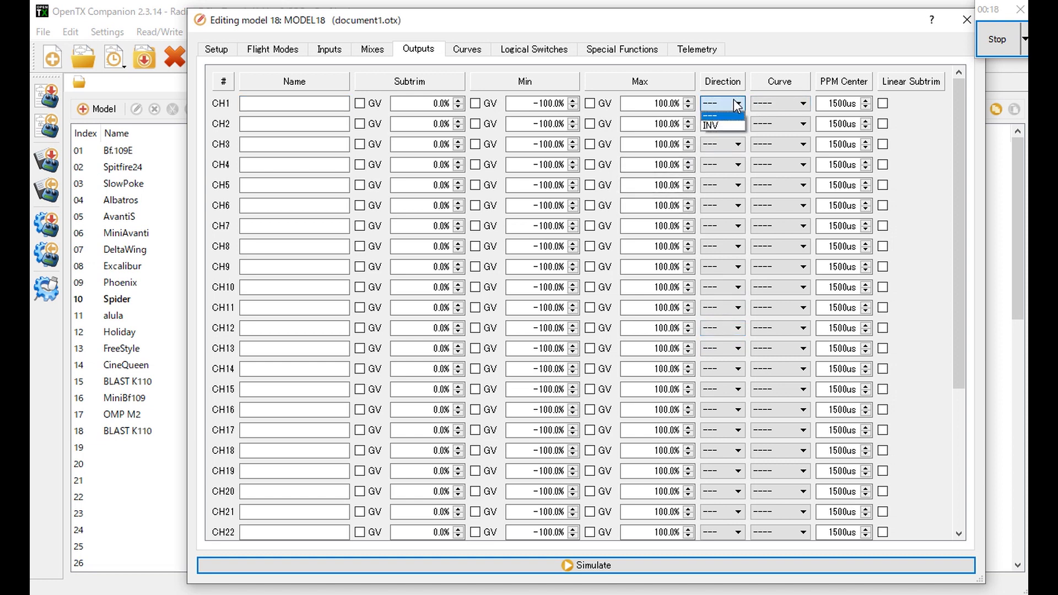
click(731, 126)
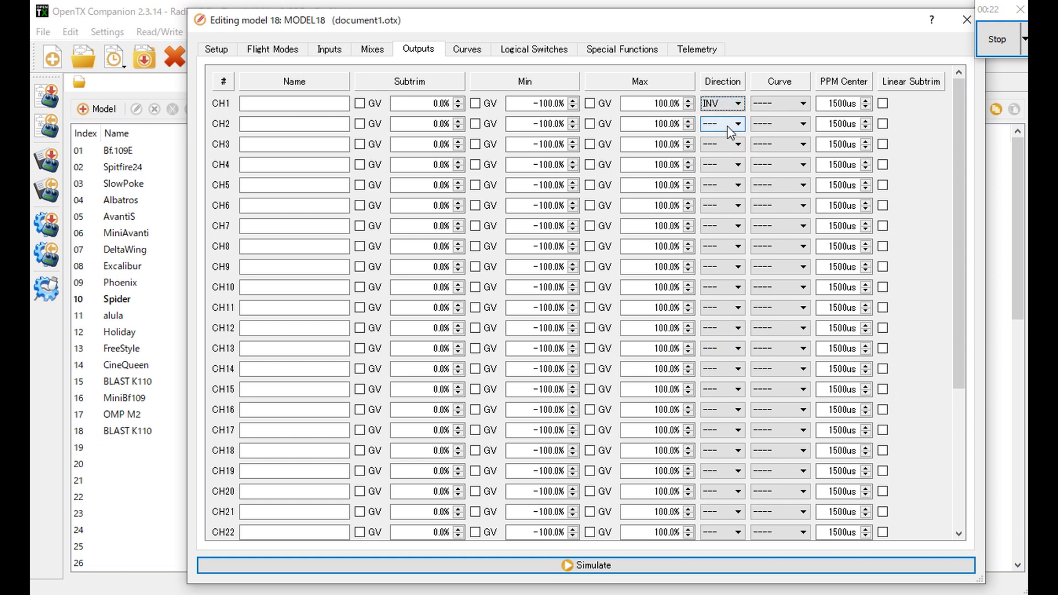
click(726, 164)
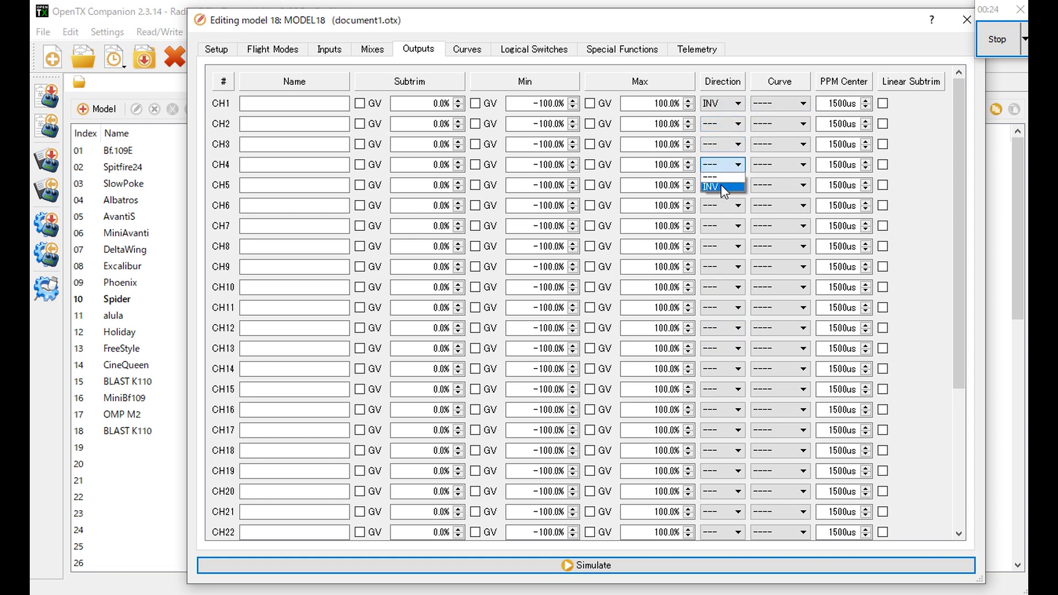
click(721, 187)
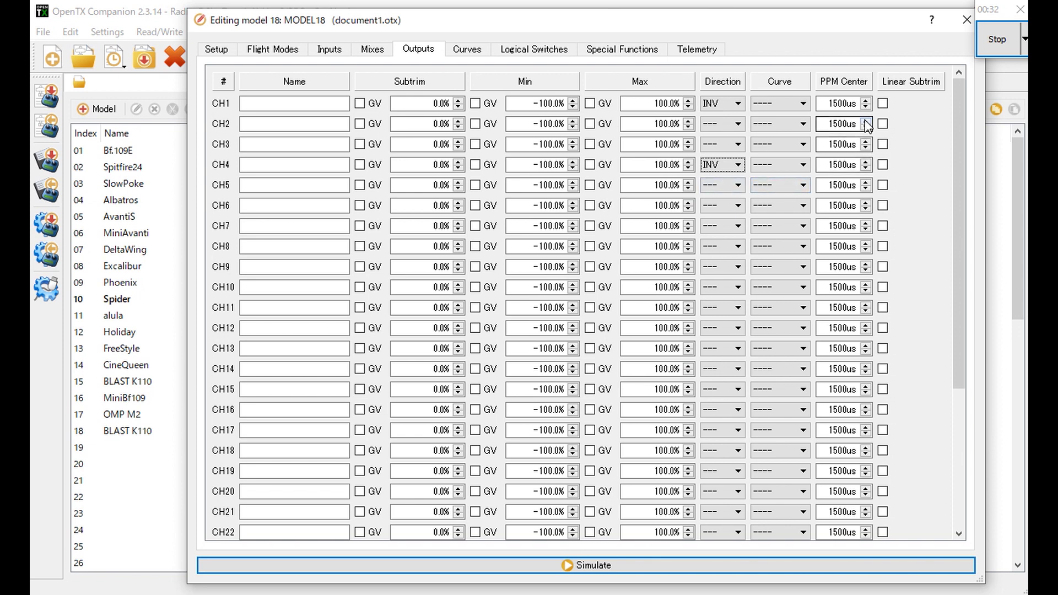
Enable linear subtrim for output channels CH1 to CH4 and CH6
click(882, 103)
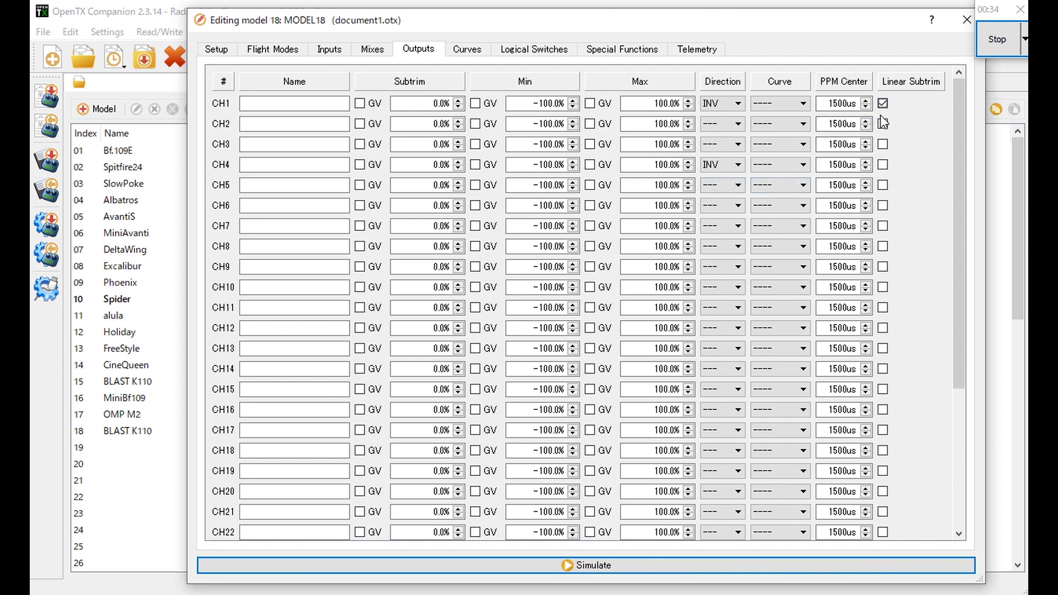
click(881, 165)
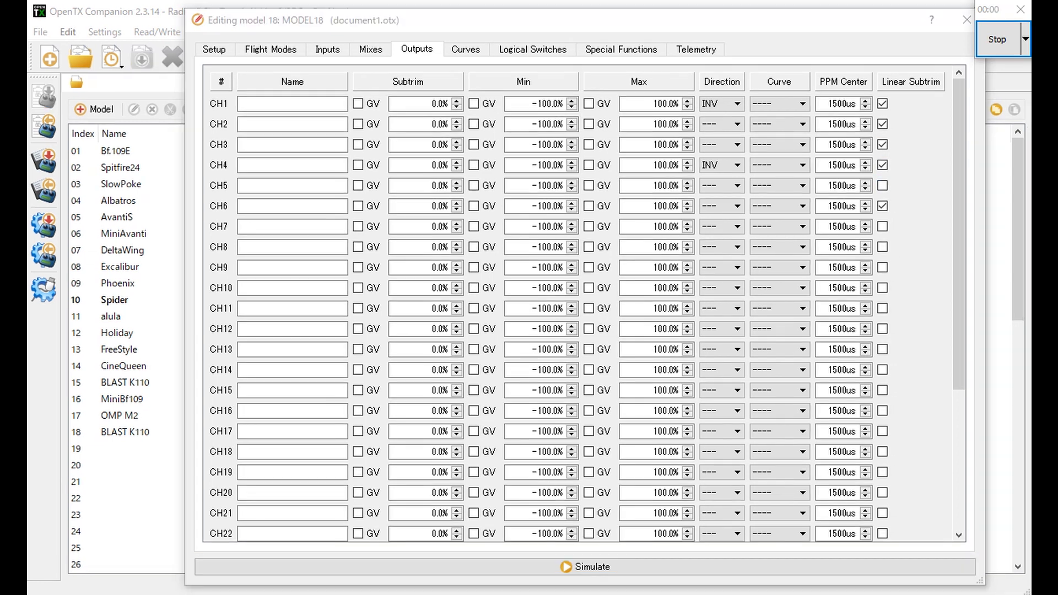
In the model setup, set Timer 1 to 00:04:00 with a Voice countdown starting at 10s
click(214, 49)
click(306, 109)
click(361, 108)
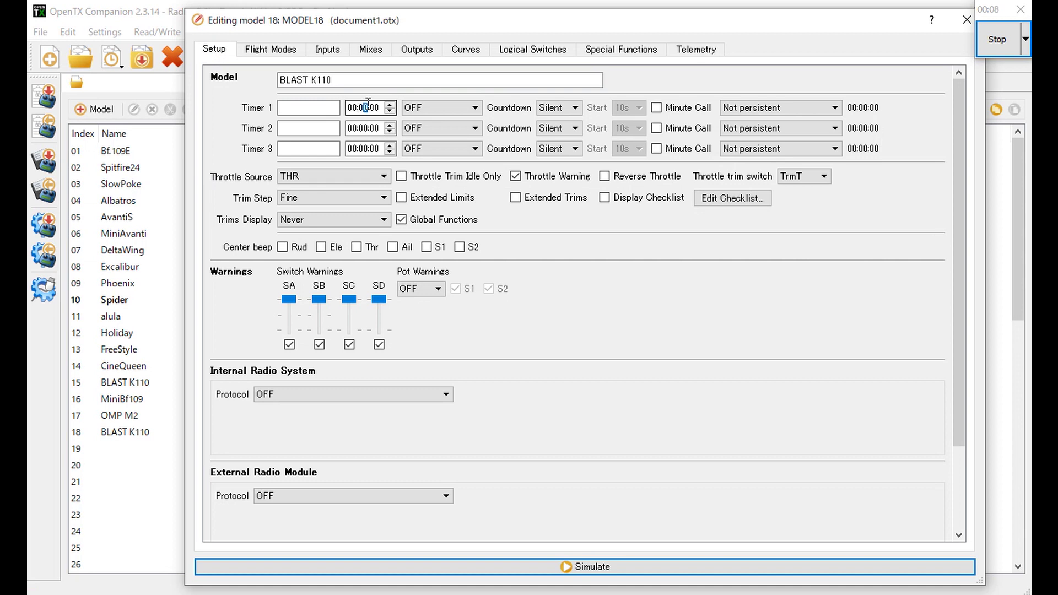
text(4)
click(575, 103)
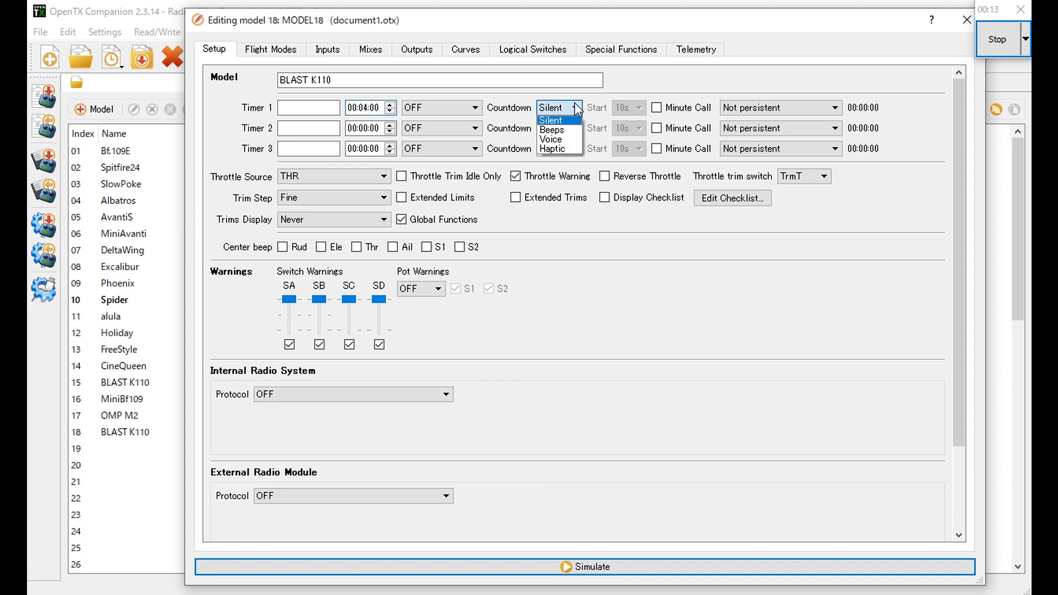
click(576, 136)
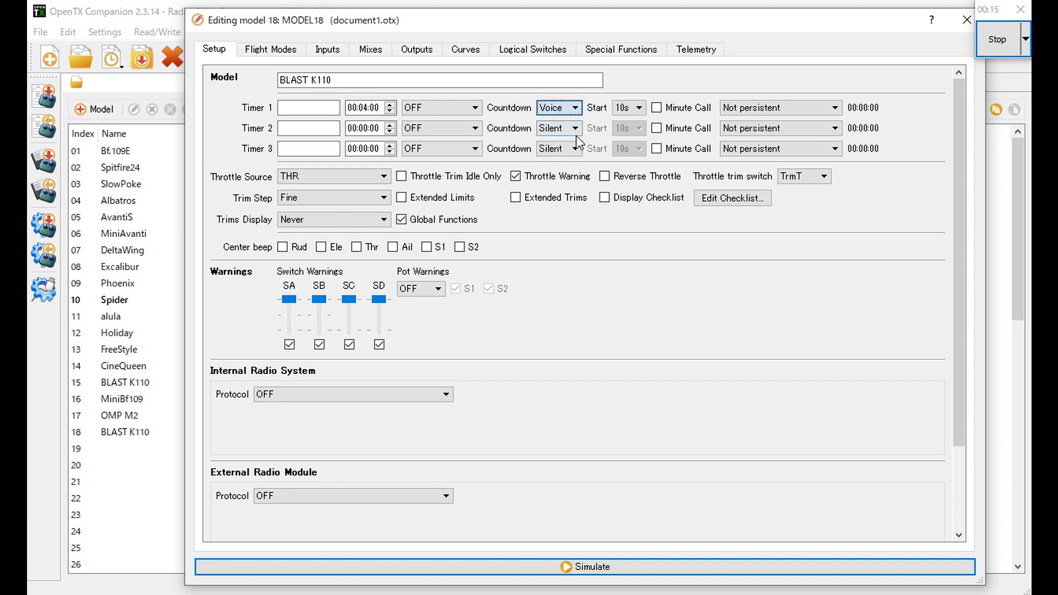
click(639, 109)
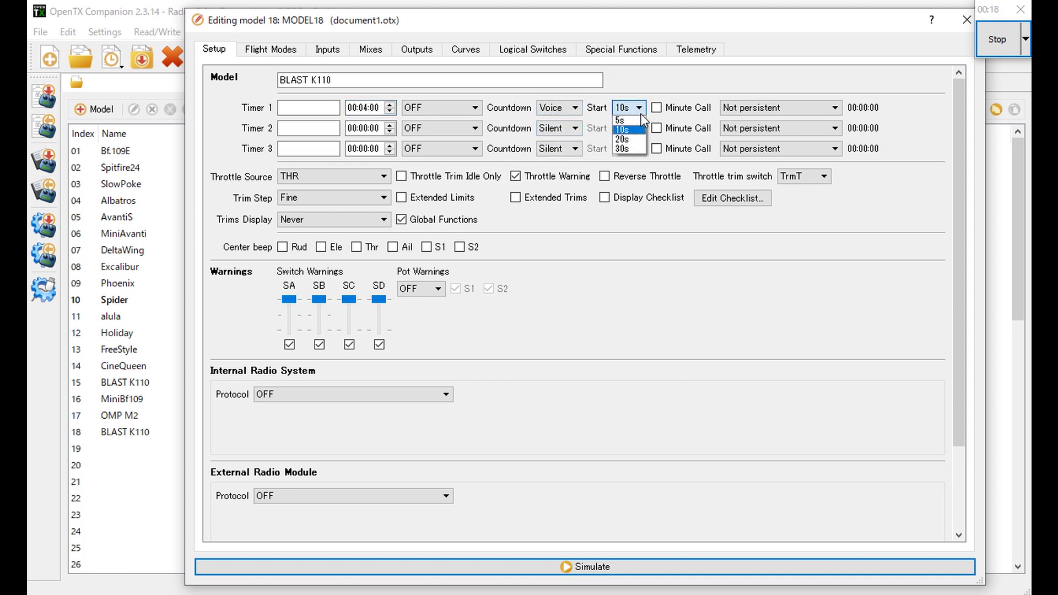
click(640, 114)
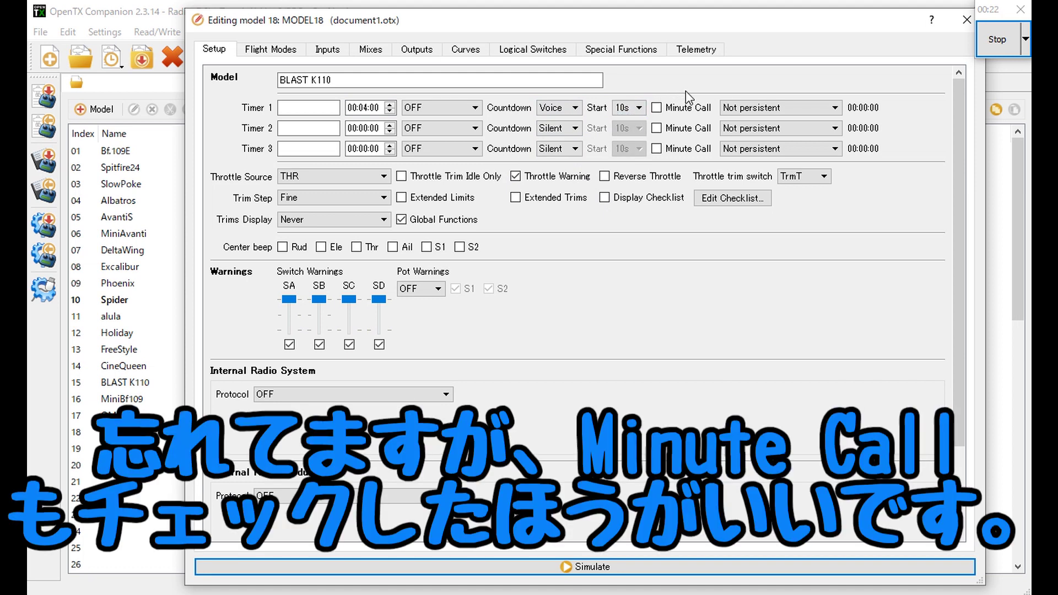
Assign switch SC↓ to Timer 1 and turn off the model's throttle warning
click(475, 108)
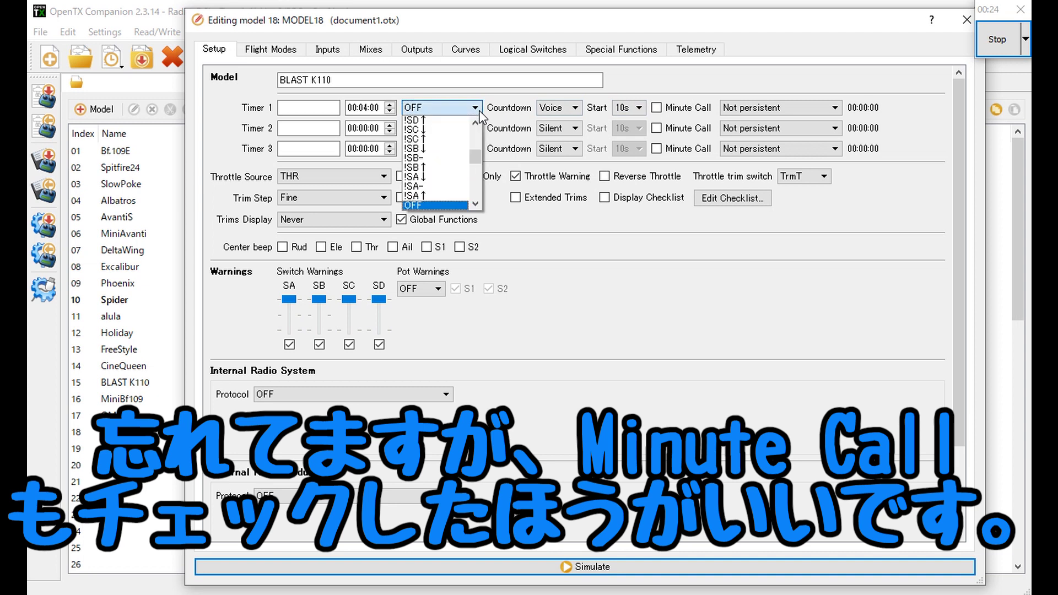
scroll(459, 145, up, 2)
scroll(458, 145, down, 3)
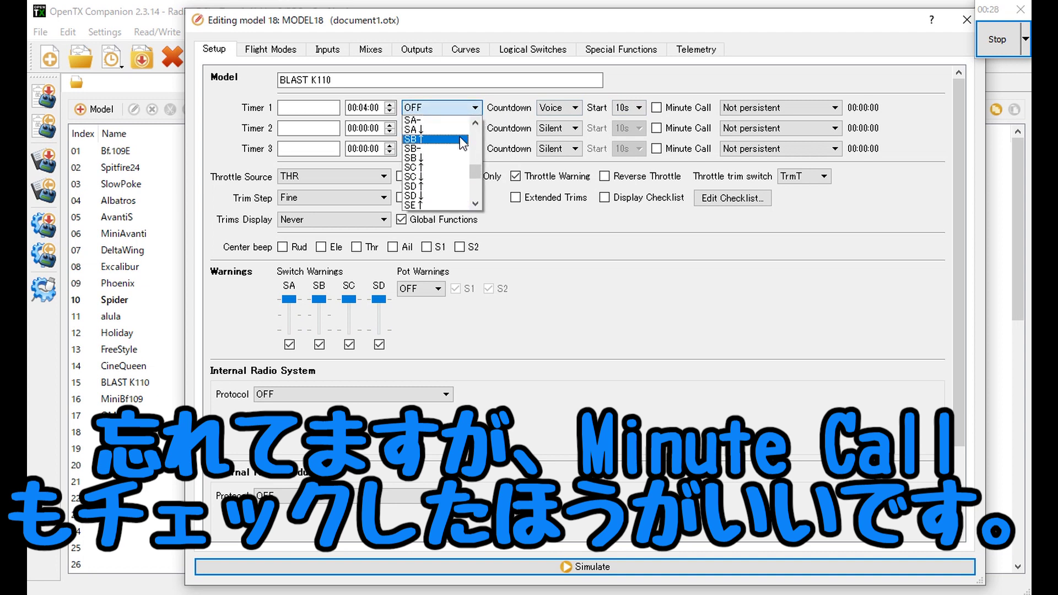
scroll(462, 144, down, 1)
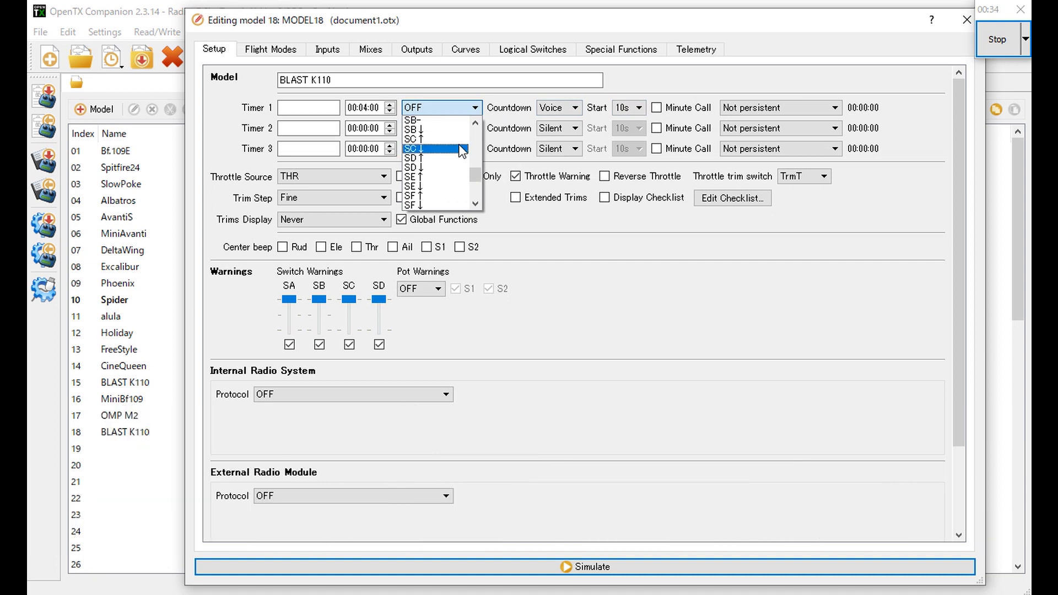
click(462, 149)
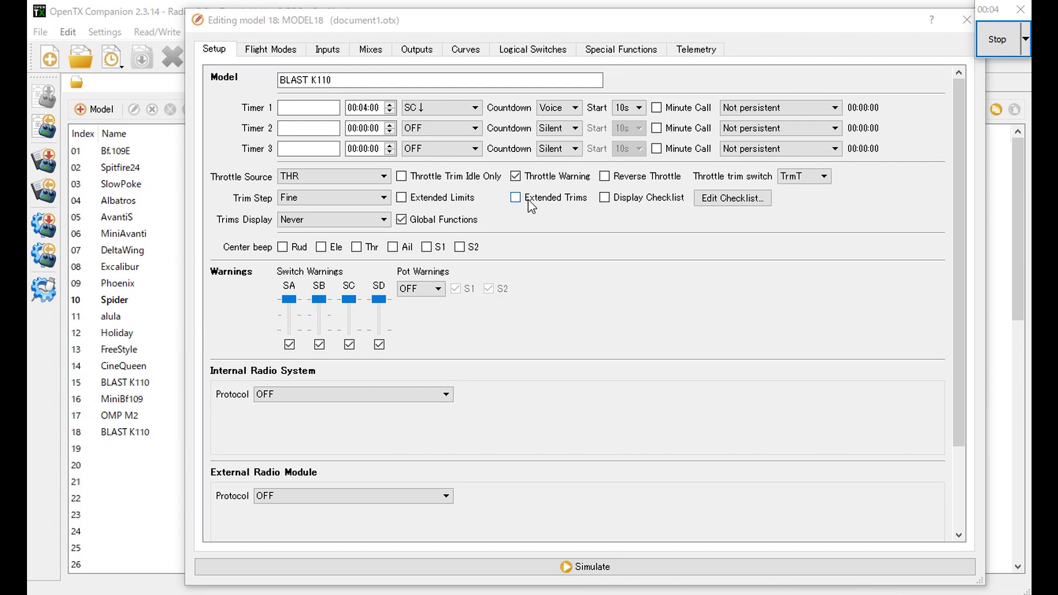
click(541, 178)
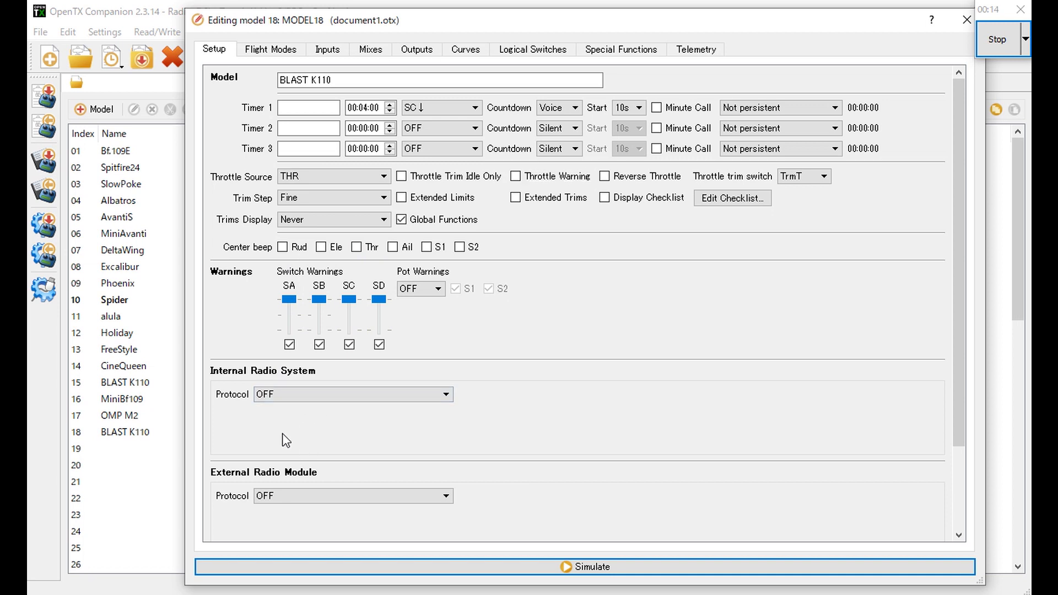
Leave the internal radio system OFF and set the external radio module's protocol to DIY Multiprotocol Module
scroll(282, 433, down, 3)
click(354, 290)
click(354, 292)
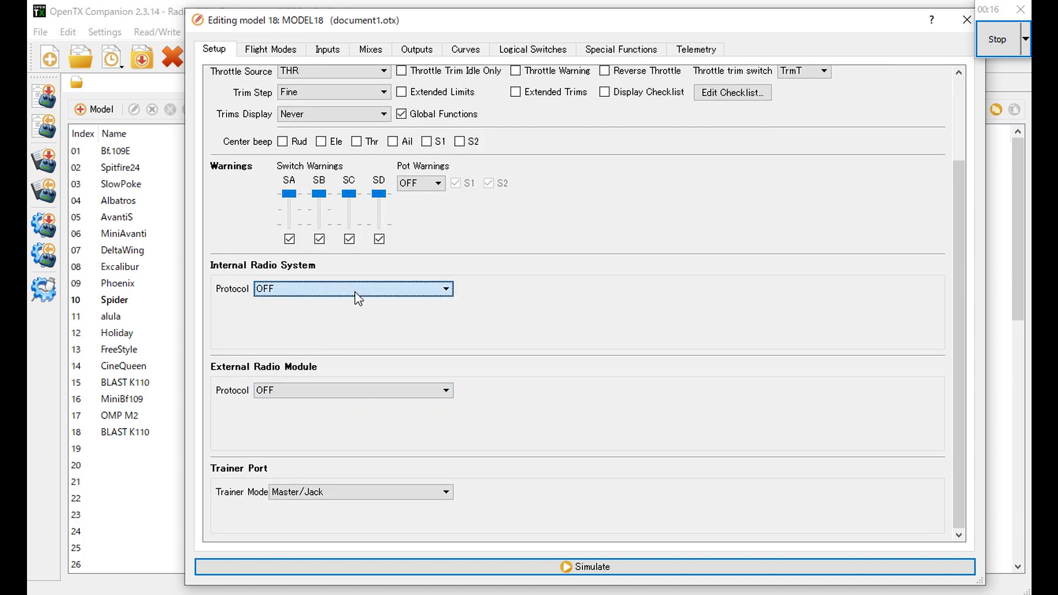
click(357, 392)
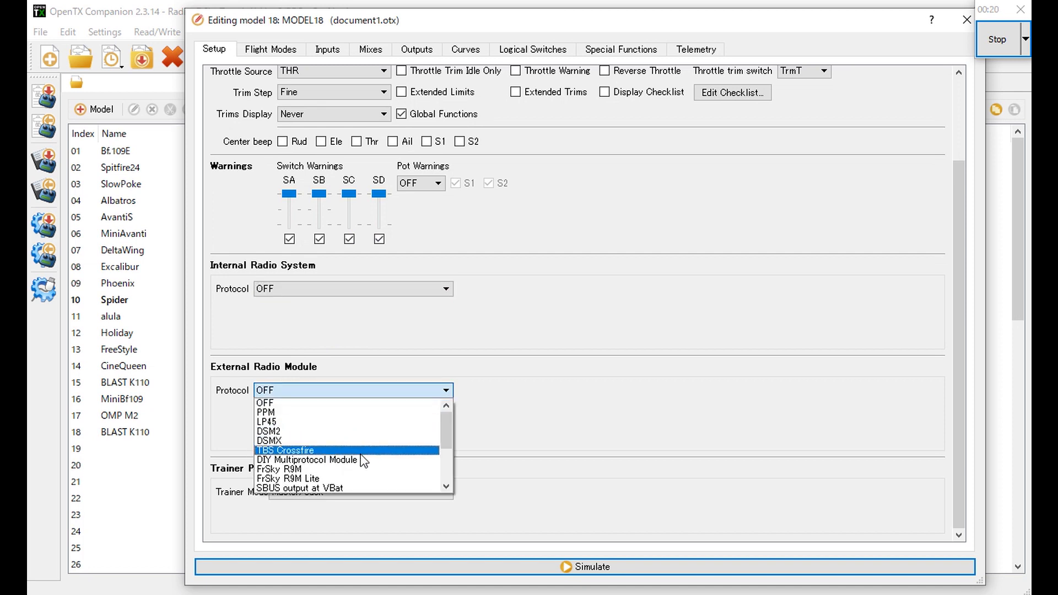
click(362, 460)
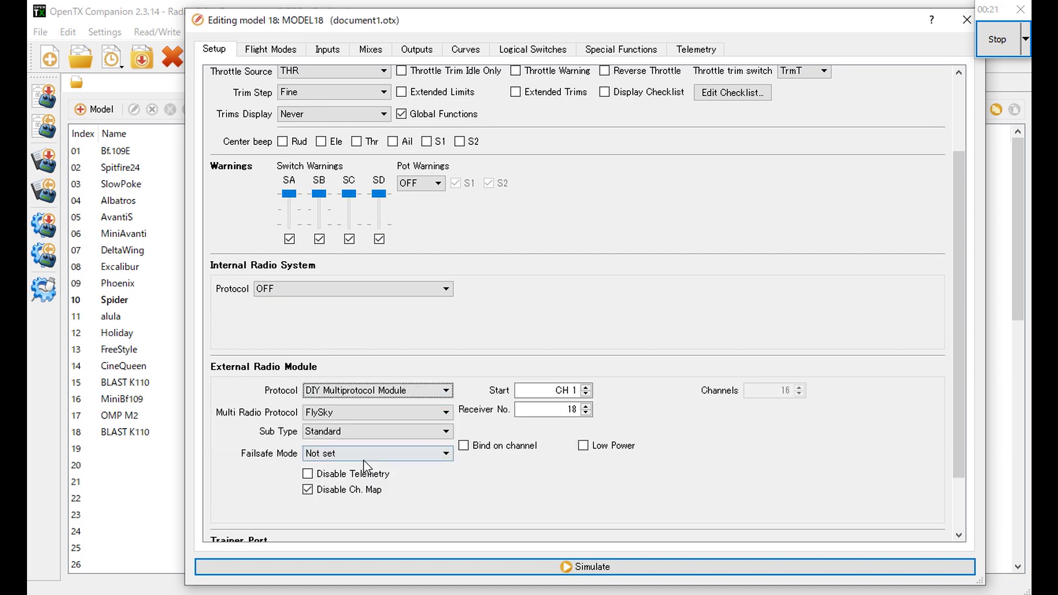
Set the external module's multi radio protocol to Futaba with the SFHSS sub type
click(385, 414)
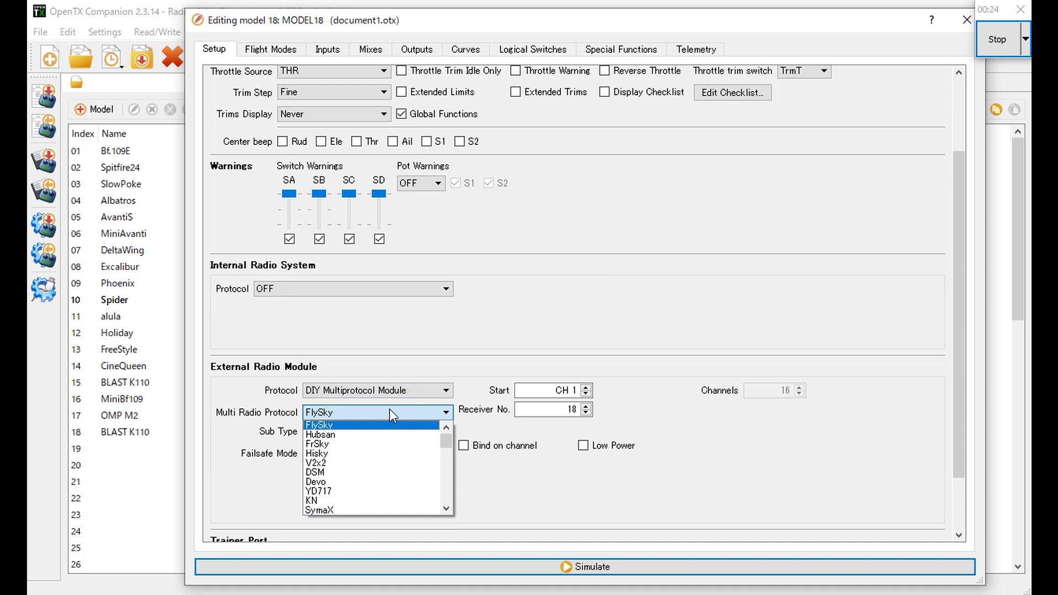
scroll(380, 446, down, 1)
scroll(380, 449, down, 4)
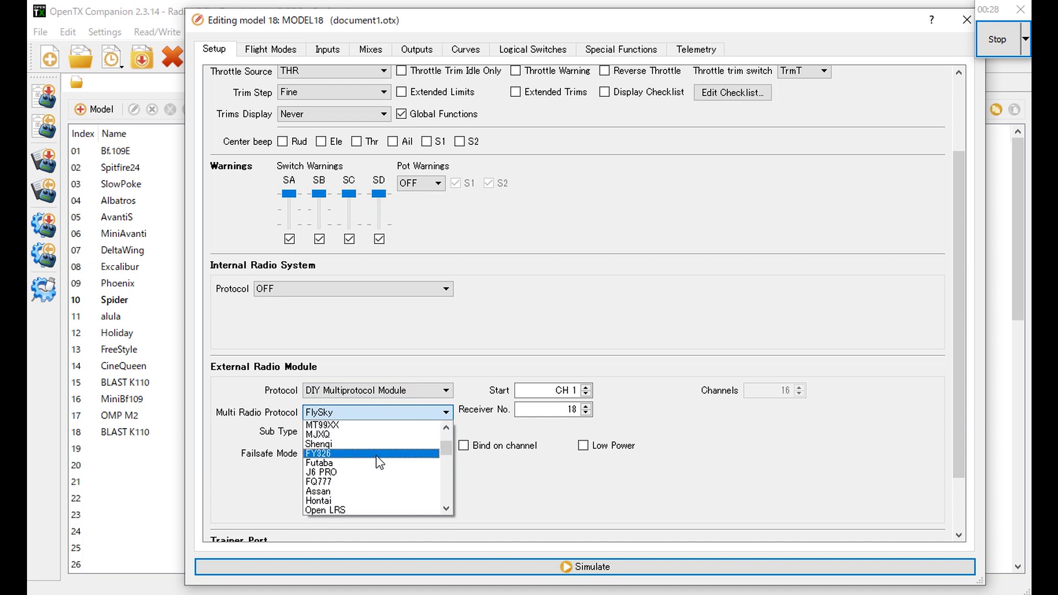
click(377, 462)
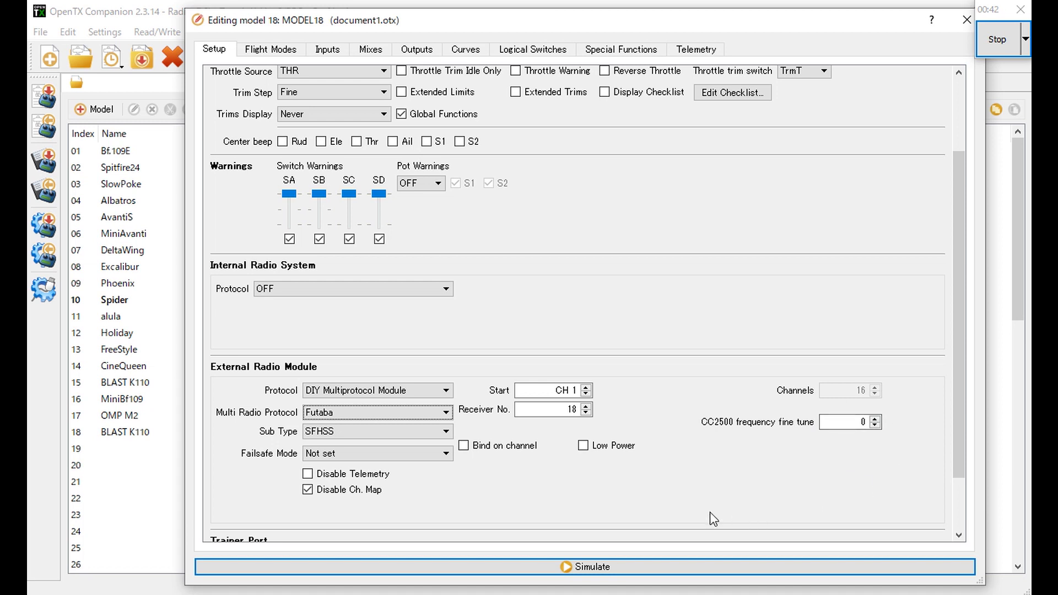
Close the editor for model 18 and return to the model list
click(990, 40)
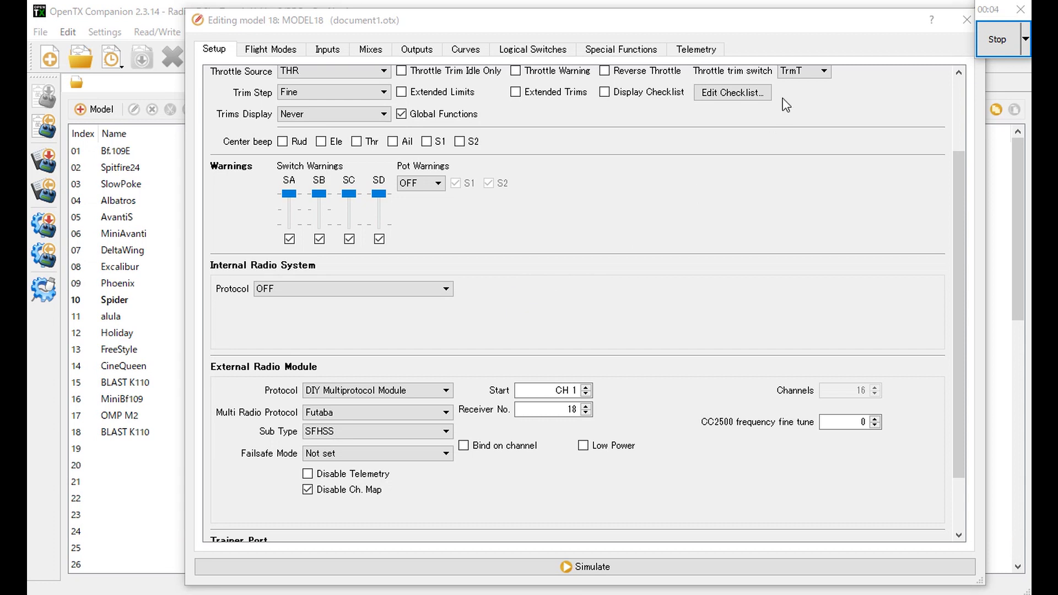
drag(828, 29, 774, 22)
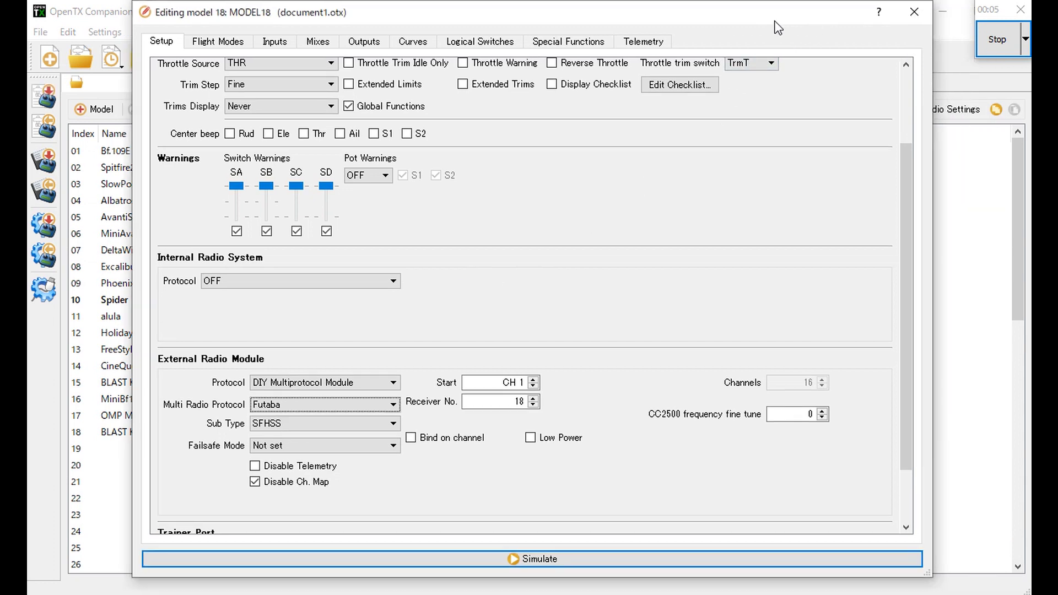
click(905, 14)
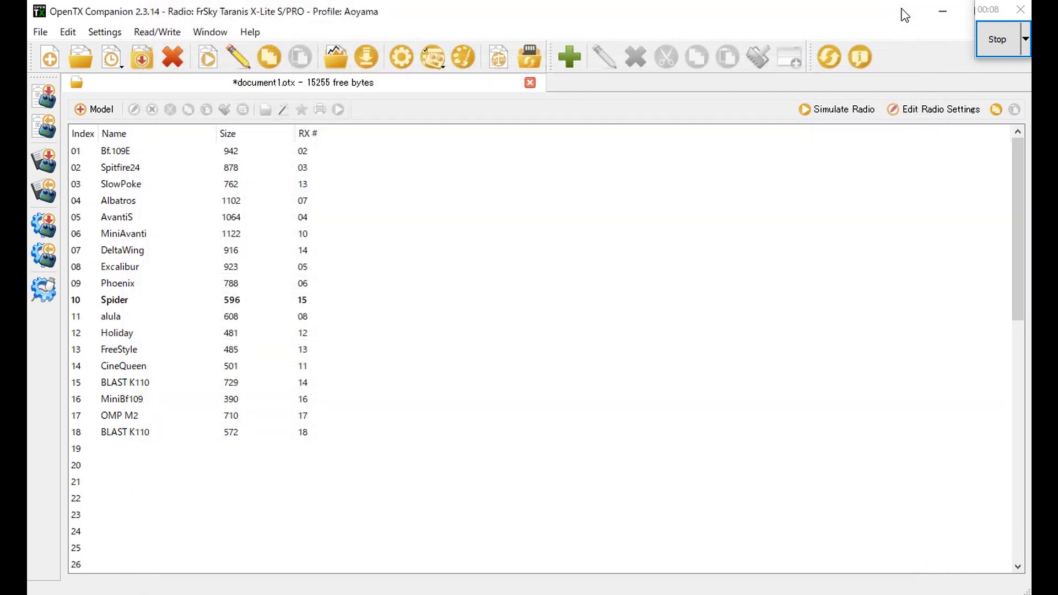
Write the models and settings to the radio with the firmware compatibility check enabled
click(157, 31)
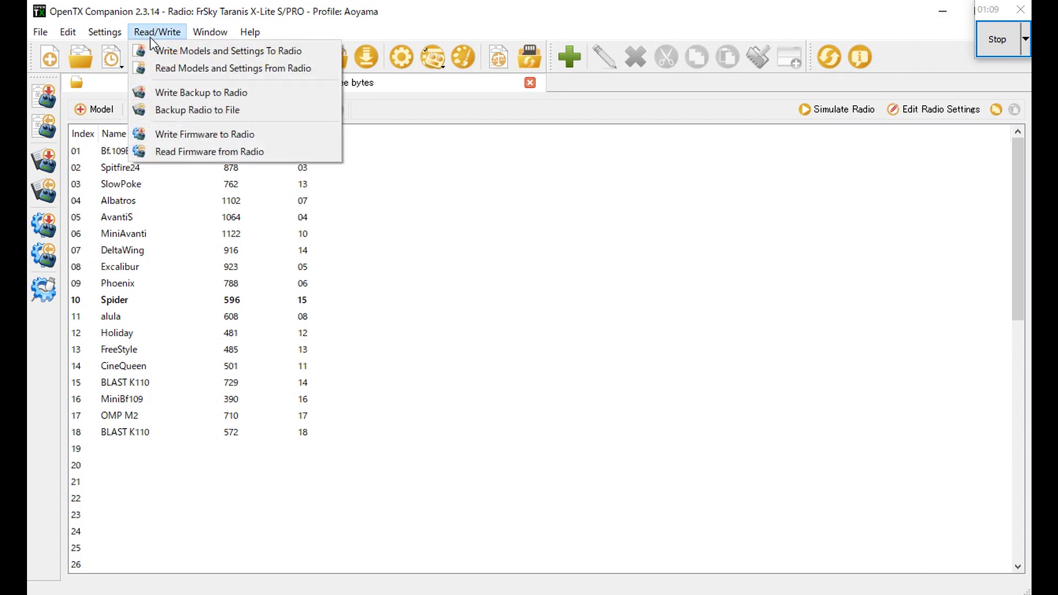
click(154, 48)
click(450, 260)
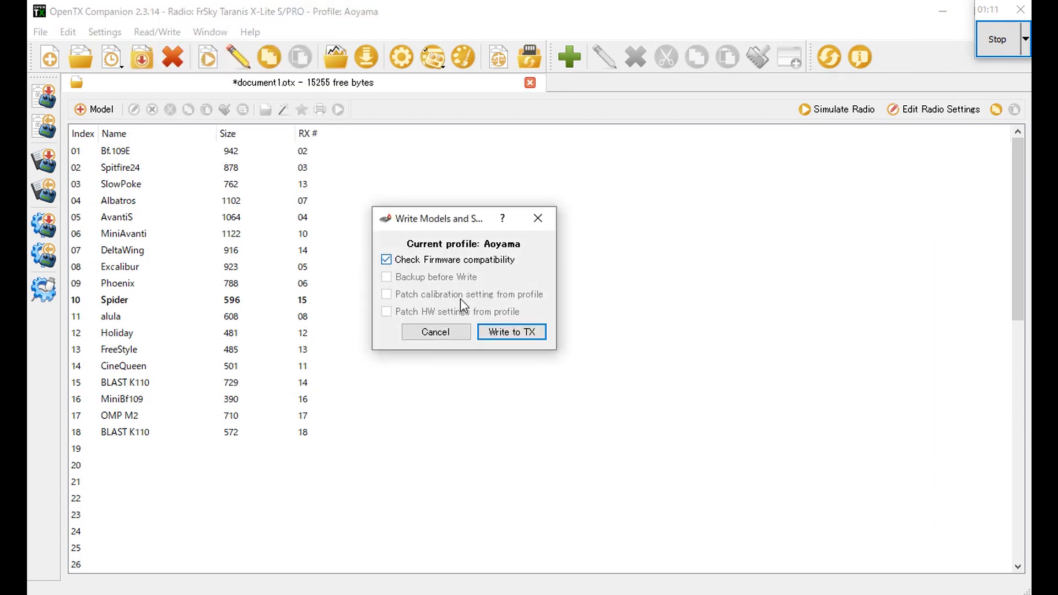
click(494, 337)
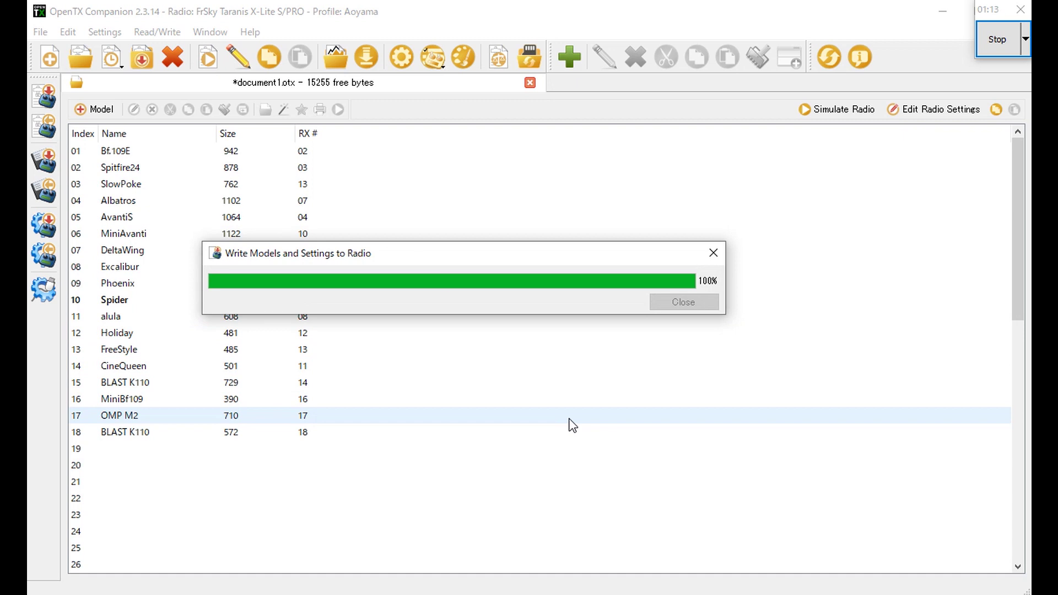